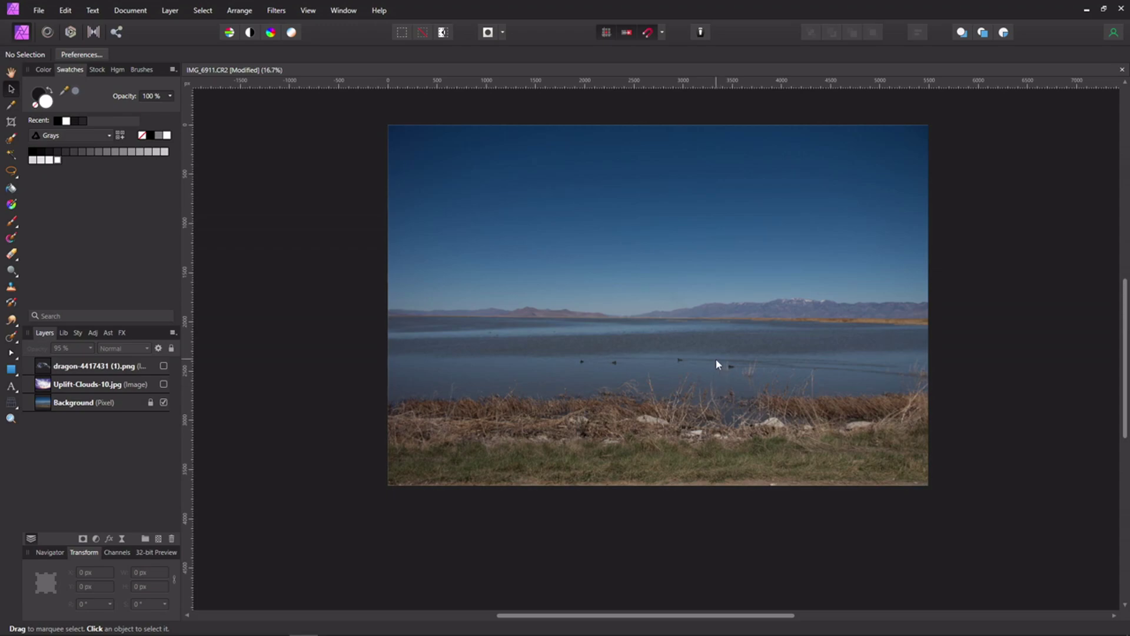
- Show the Uplift-Clouds-10.jpg layer and fit it over the sky down to the waterline, at about 2803 px high
{"action": "left_click", "coordinate": [164, 385]}
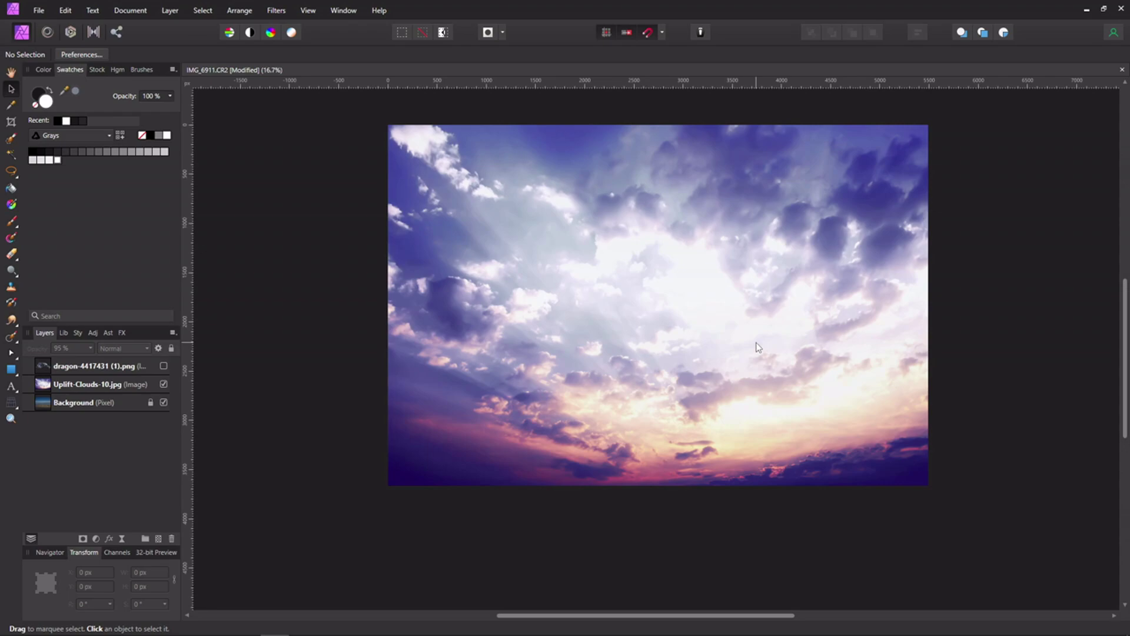
{"action": "left_click", "coordinate": [104, 390]}
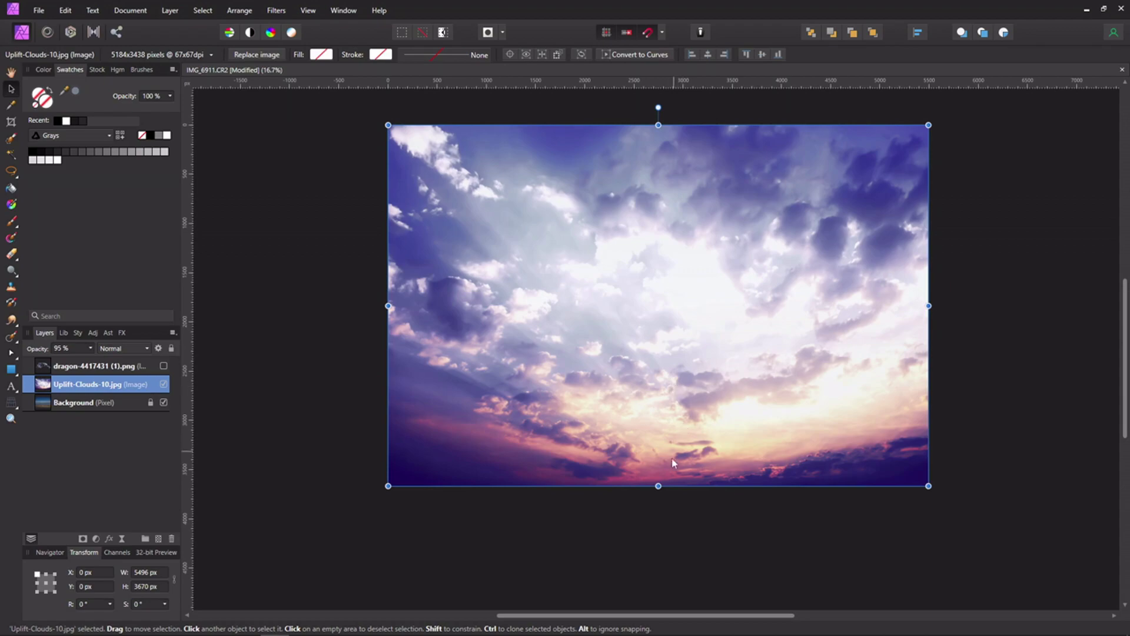
{"action": "left_click_drag", "start_coordinate": [675, 456], "coordinate": [697, 274]}
{"action": "scroll", "coordinate": [698, 274], "scroll_direction": "up", "scroll_amount": 2}
{"action": "scroll", "coordinate": [633, 163], "scroll_direction": "up", "scroll_amount": 2}
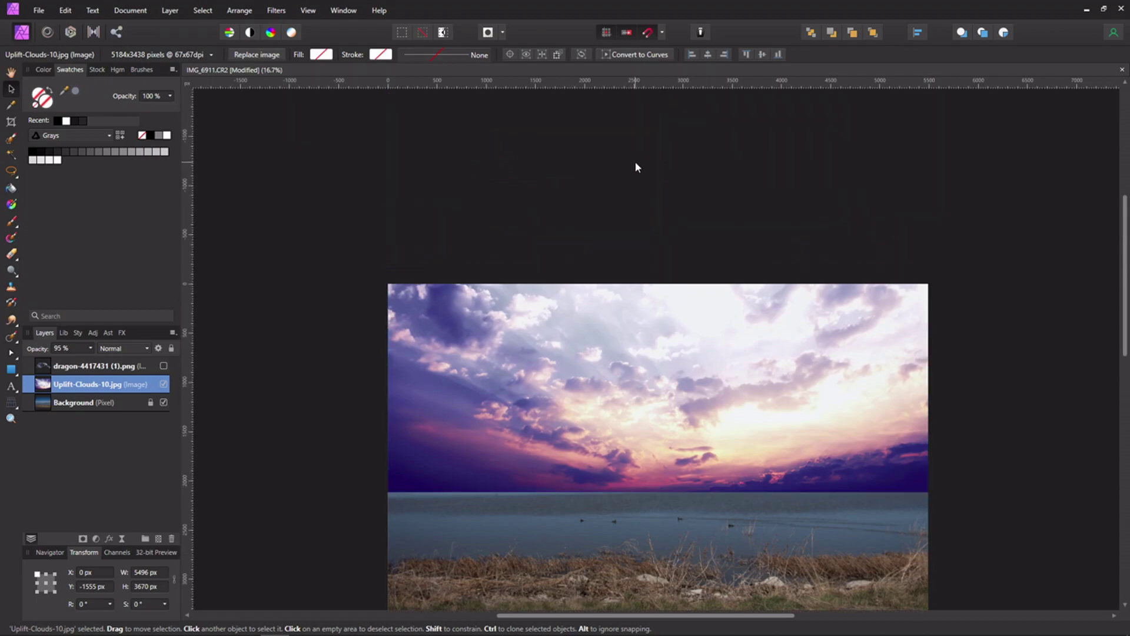
{"action": "left_click_drag", "start_coordinate": [659, 128], "coordinate": [663, 216]}
{"action": "scroll", "coordinate": [771, 292], "scroll_direction": "down", "scroll_amount": 2}
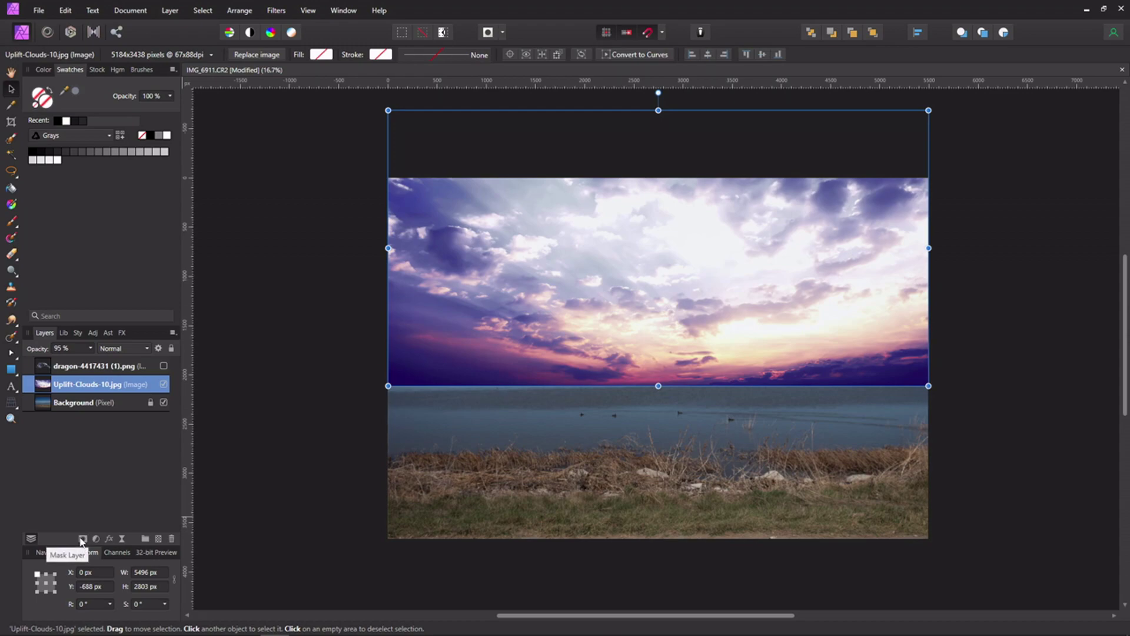
- Add a mask to the clouds layer and fade it out at the horizon with a short vertical white-to-black linear gradient
{"action": "left_click", "coordinate": [82, 540]}
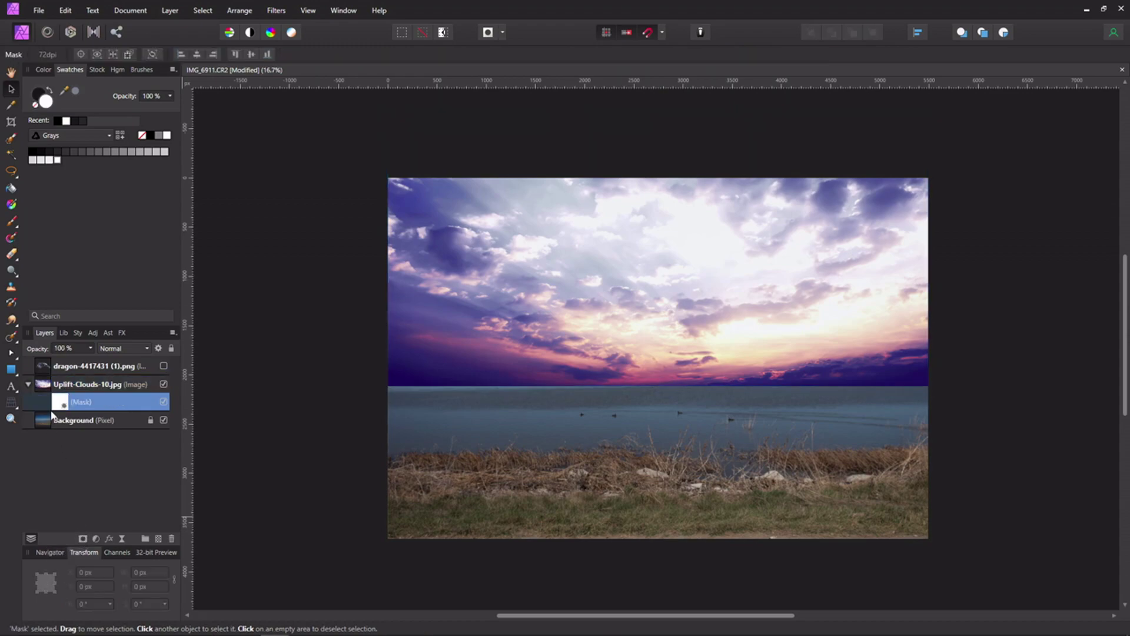
{"action": "left_click", "coordinate": [11, 211]}
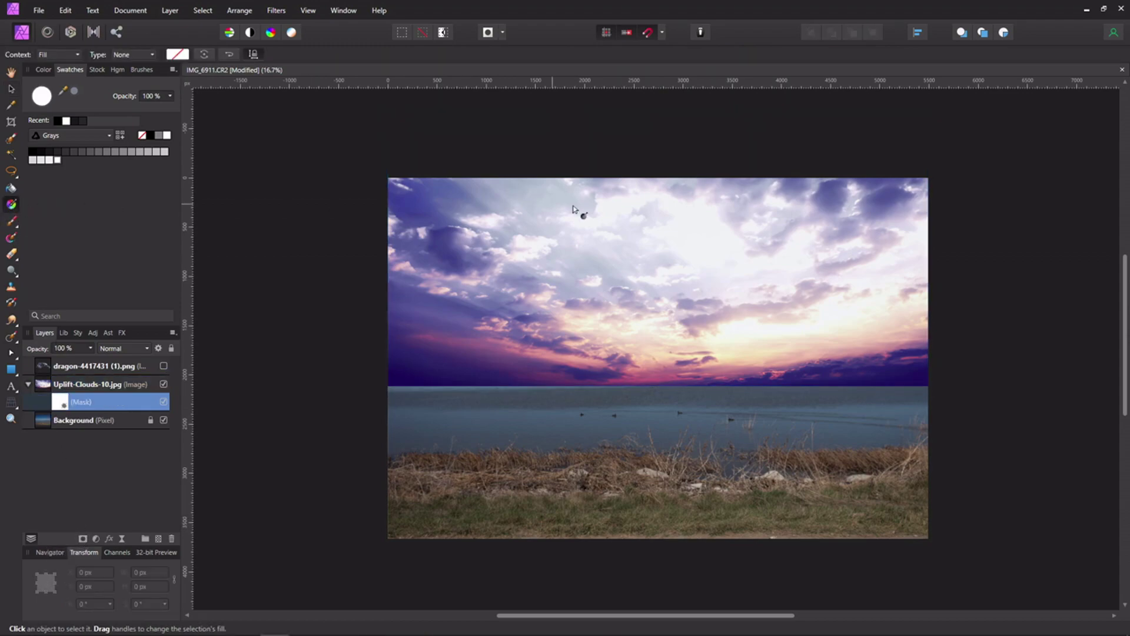
{"action": "left_click_drag", "start_coordinate": [649, 180], "coordinate": [648, 381]}
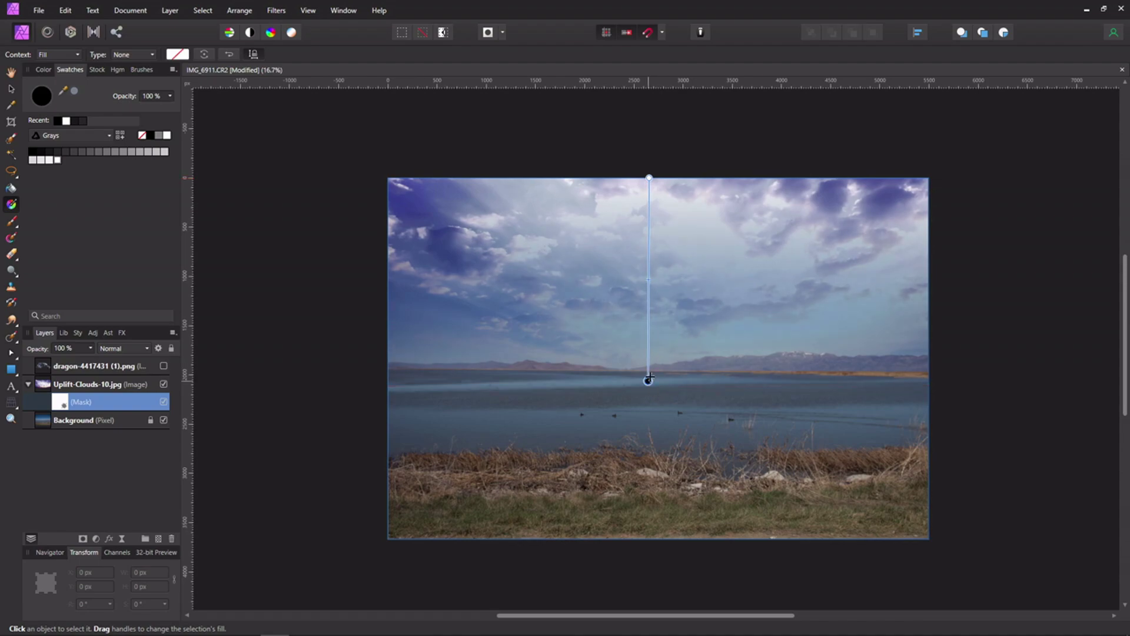
{"action": "left_click_drag", "start_coordinate": [649, 177], "coordinate": [648, 334]}
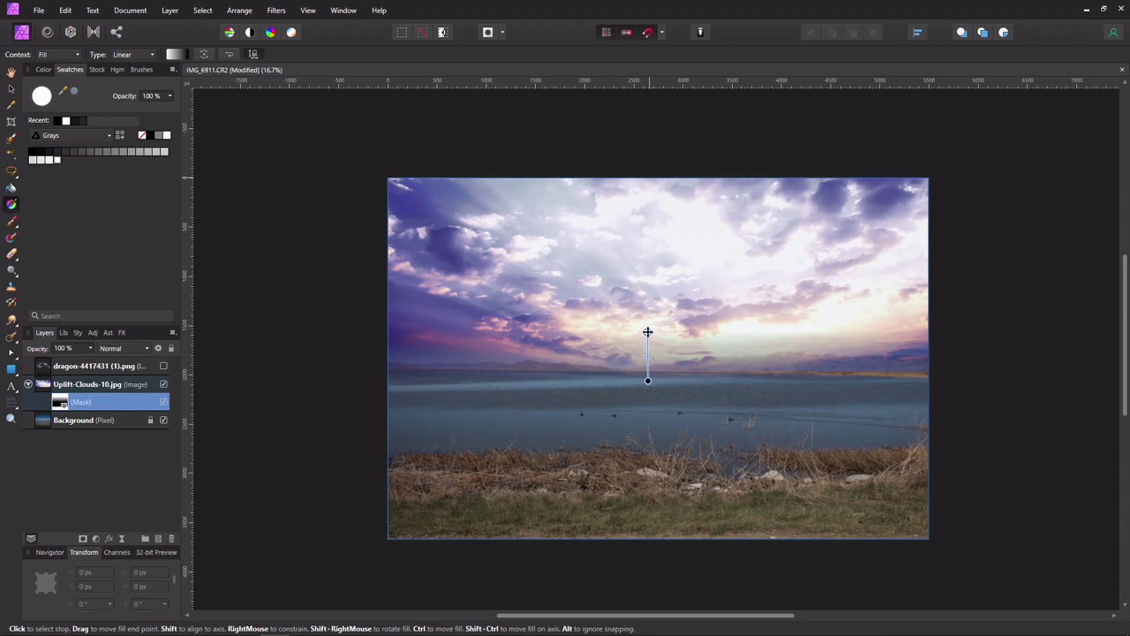
{"action": "left_click_drag", "start_coordinate": [648, 329], "coordinate": [648, 338]}
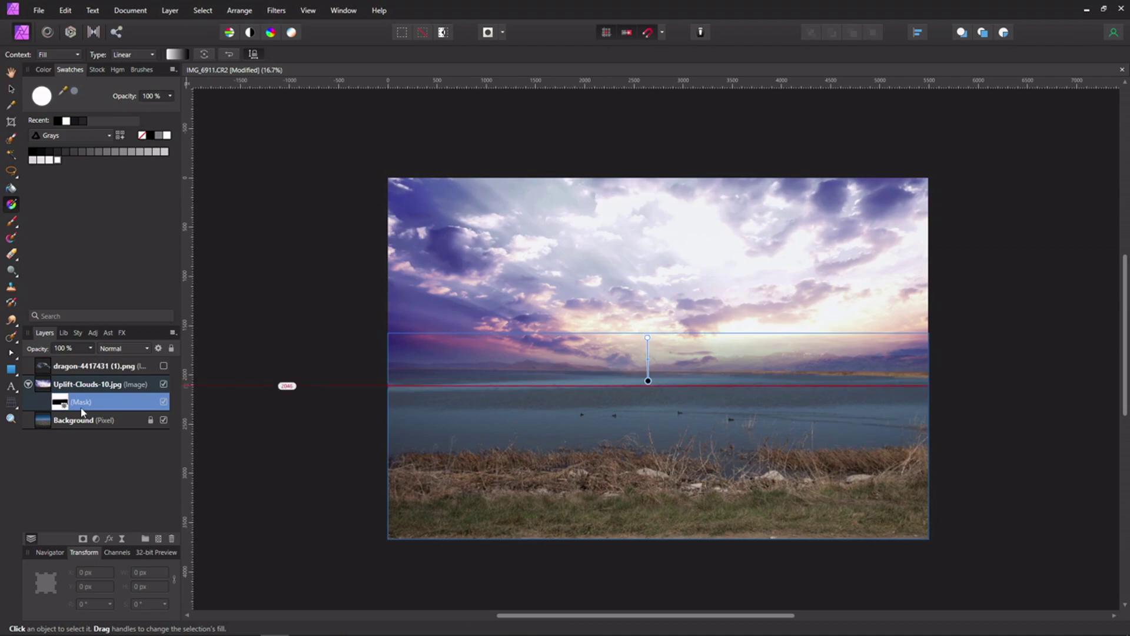
{"action": "key", "text": "b"}
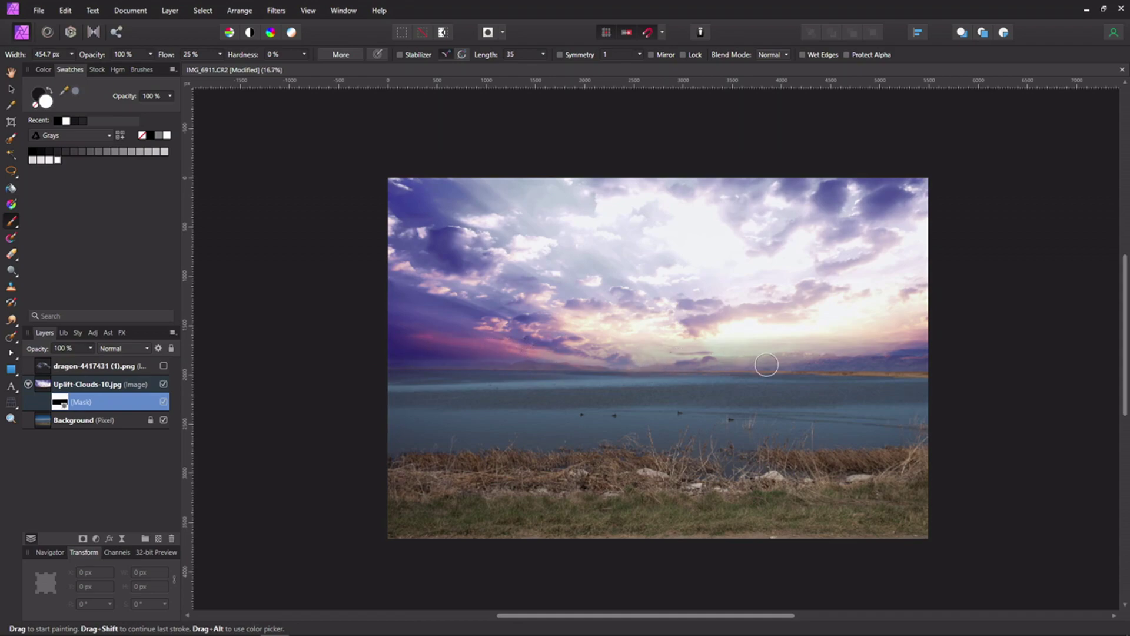
{"action": "key", "text": "x"}
- Duplicate the masked clouds layer and flip the lower copy vertically
{"action": "left_click", "coordinate": [28, 385]}
{"action": "left_click", "coordinate": [35, 385]}
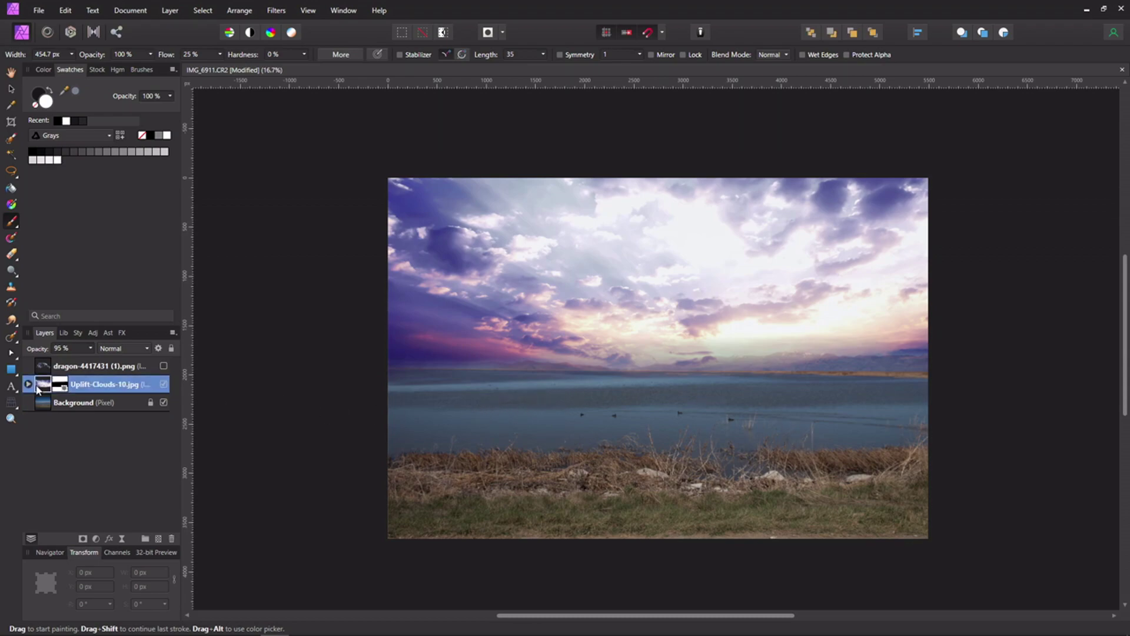
{"action": "key", "text": "ctrl+j"}
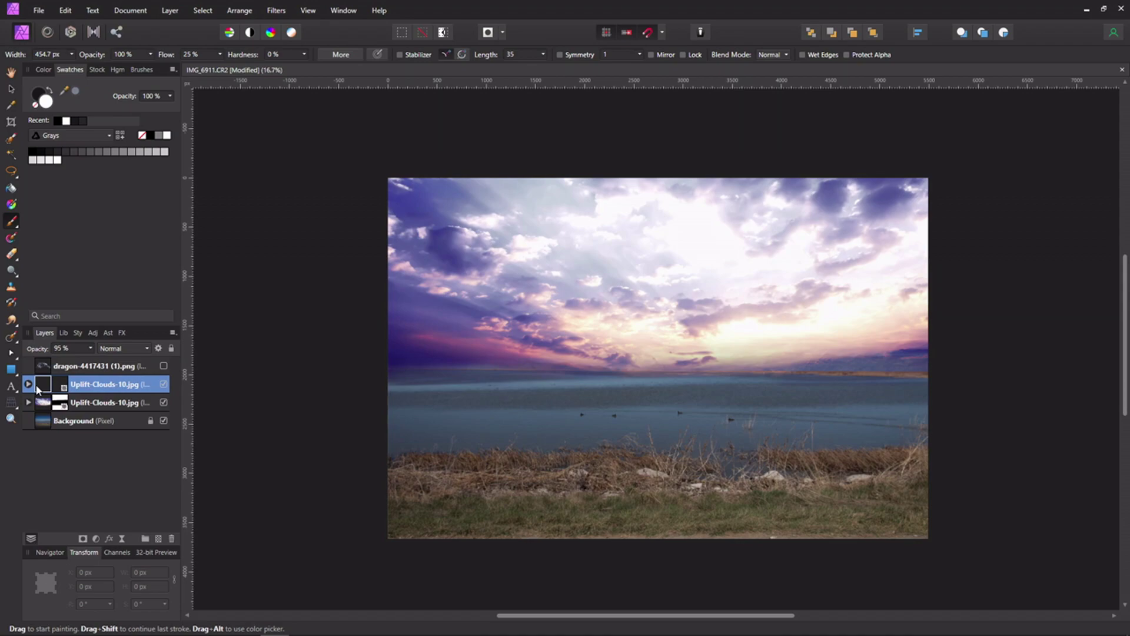
{"action": "left_click", "coordinate": [103, 406]}
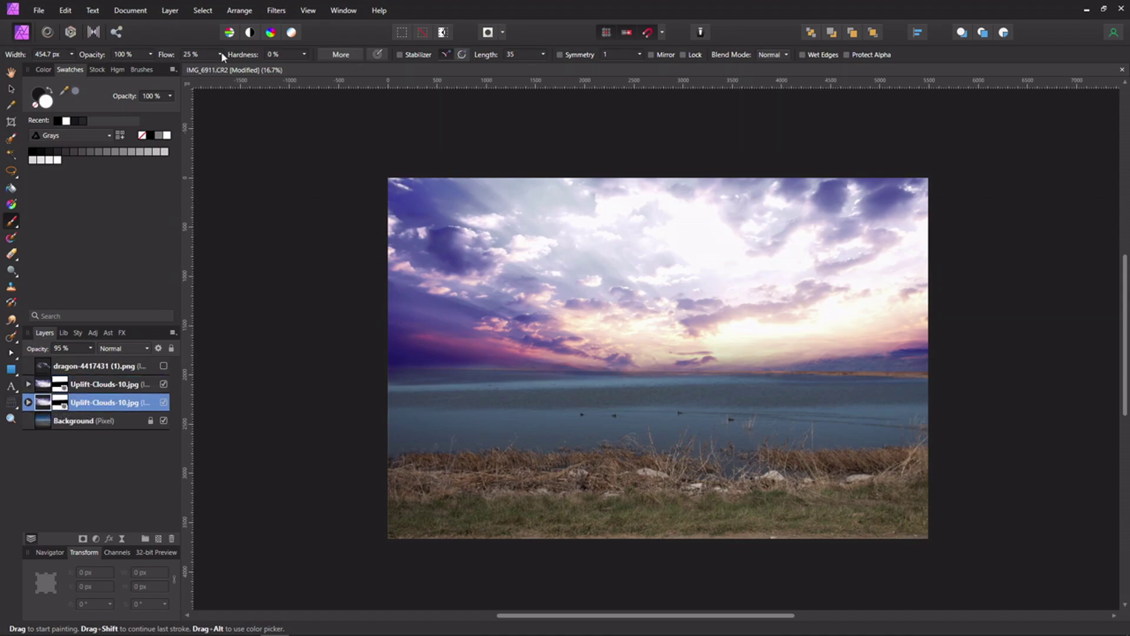
{"action": "left_click", "coordinate": [237, 11]}
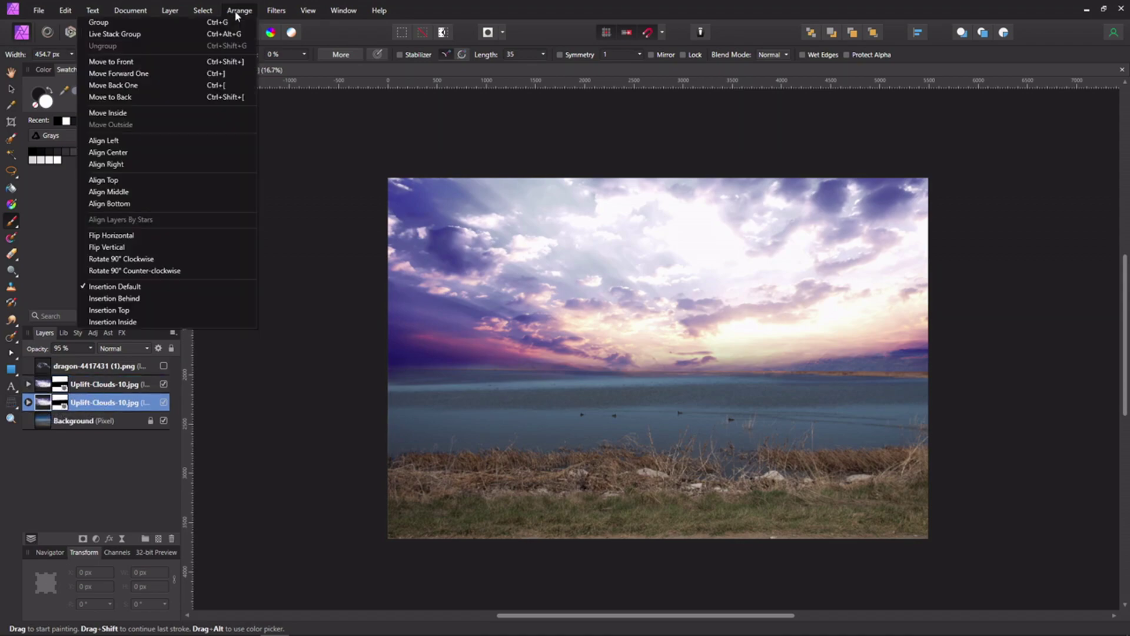
{"action": "left_click", "coordinate": [188, 246]}
- Move the flipped clouds down over the water as a reflection and reduce their height to about 1715 px
{"action": "left_click", "coordinate": [14, 90]}
{"action": "left_click_drag", "start_coordinate": [616, 252], "coordinate": [616, 483]}
{"action": "scroll", "coordinate": [630, 512], "scroll_direction": "down", "scroll_amount": 3}
{"action": "left_click_drag", "start_coordinate": [658, 519], "coordinate": [650, 446]}
{"action": "scroll", "coordinate": [656, 411], "scroll_direction": "up", "scroll_amount": 2}
{"action": "scroll", "coordinate": [662, 417], "scroll_direction": "down", "scroll_amount": 1}
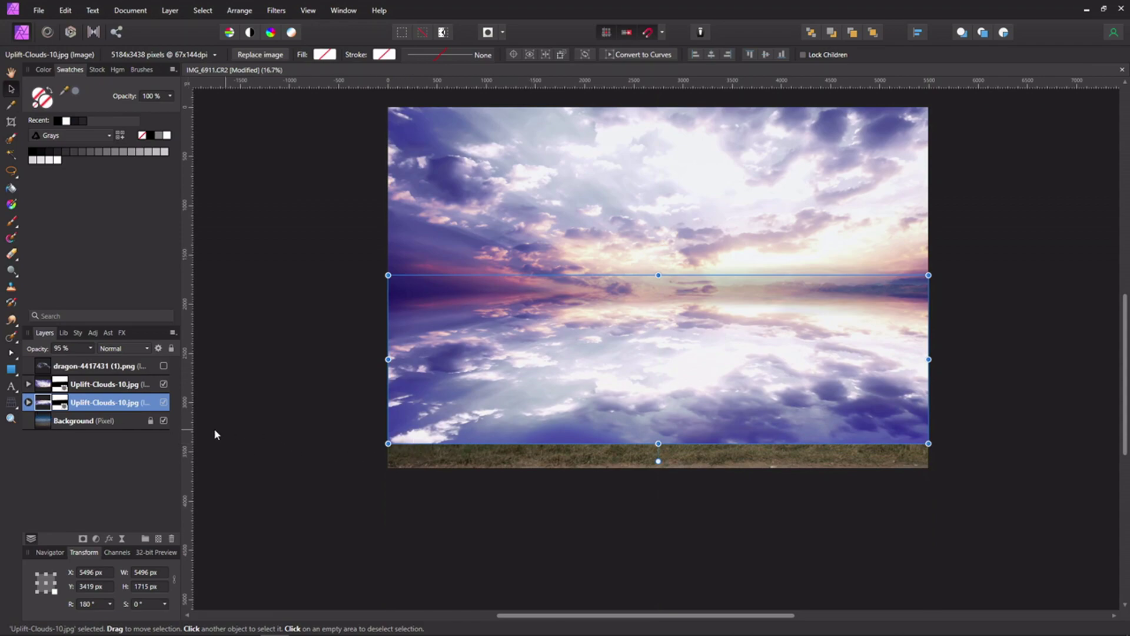
- Paint black on the flipped clouds' mask with a brush about 795 px wide to soften their lower edge over the grass
{"action": "left_click", "coordinate": [28, 402]}
{"action": "left_click", "coordinate": [60, 425]}
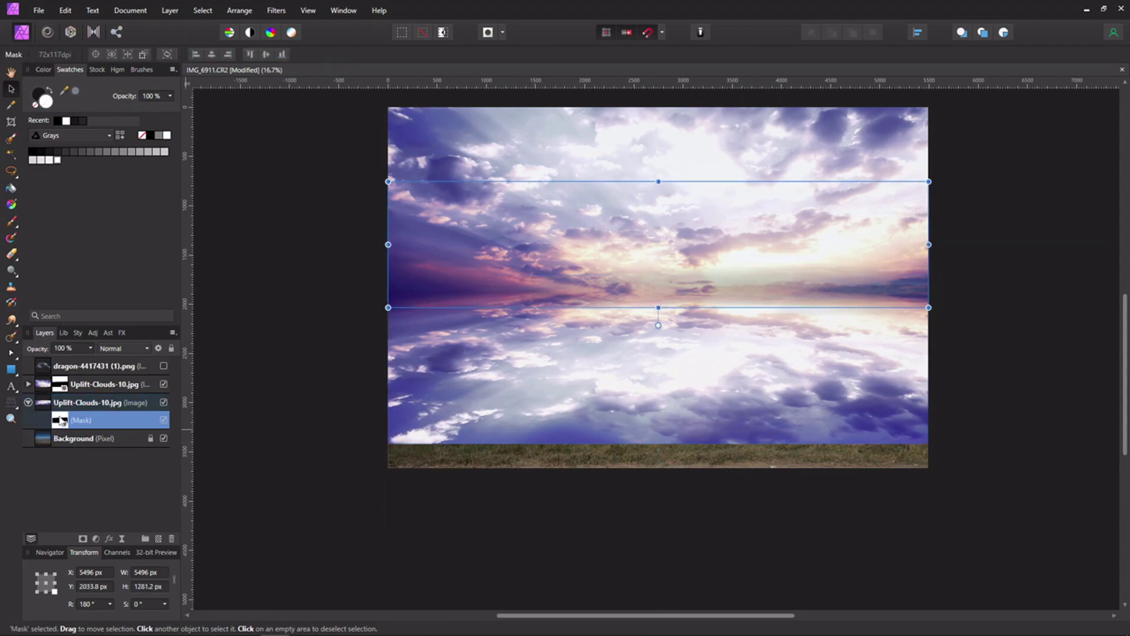
{"action": "key", "text": "b"}
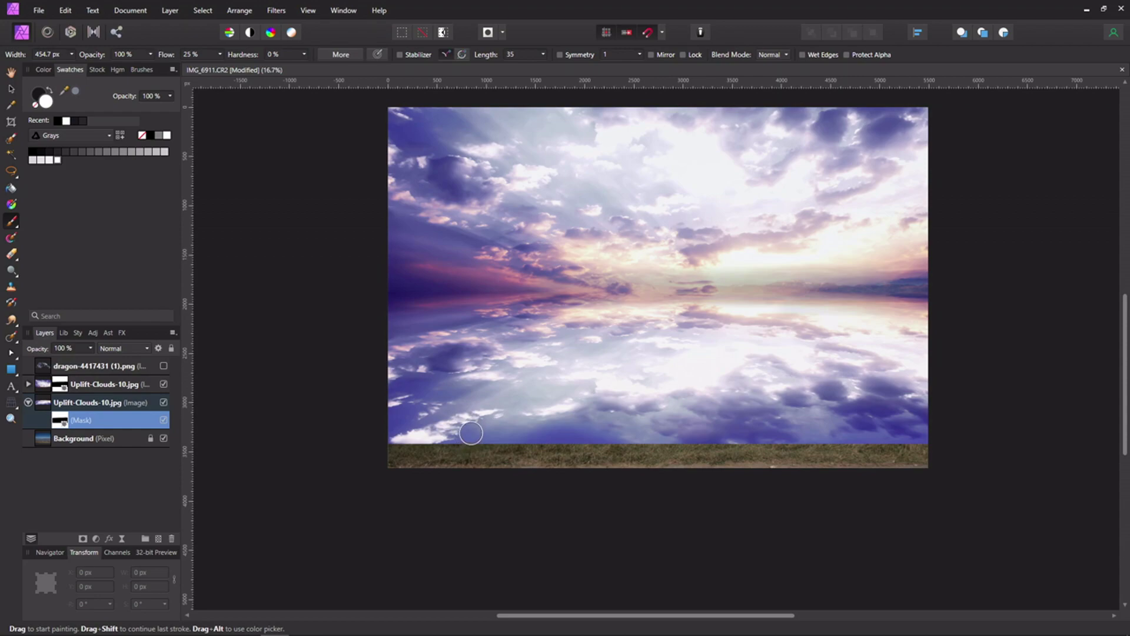
{"action": "key", "text": "bracketright"}
{"action": "key", "text": "bracketright"}
{"action": "key", "text": "bracketright"}
{"action": "key", "text": "bracketright"}
{"action": "key", "text": "x"}
{"action": "mouse_move", "coordinate": [467, 434]}
{"action": "left_mouse_down"}
{"action": "mouse_move", "coordinate": [436, 444]}
{"action": "mouse_move", "coordinate": [452, 452]}
{"action": "mouse_move", "coordinate": [370, 434]}
{"action": "mouse_move", "coordinate": [456, 456]}
{"action": "mouse_move", "coordinate": [362, 459]}
{"action": "mouse_move", "coordinate": [624, 457]}
{"action": "mouse_move", "coordinate": [550, 459]}
{"action": "mouse_move", "coordinate": [651, 469]}
{"action": "mouse_move", "coordinate": [918, 452]}
{"action": "mouse_move", "coordinate": [946, 433]}
{"action": "mouse_move", "coordinate": [814, 465]}
{"action": "mouse_move", "coordinate": [796, 450]}
{"action": "mouse_move", "coordinate": [772, 458]}
{"action": "mouse_move", "coordinate": [951, 418]}
{"action": "mouse_move", "coordinate": [946, 401]}
{"action": "mouse_move", "coordinate": [858, 434]}
{"action": "mouse_move", "coordinate": [567, 460]}
{"action": "mouse_move", "coordinate": [379, 437]}
{"action": "mouse_move", "coordinate": [336, 384]}
{"action": "mouse_move", "coordinate": [417, 428]}
{"action": "mouse_move", "coordinate": [514, 447]}
{"action": "left_mouse_up"}
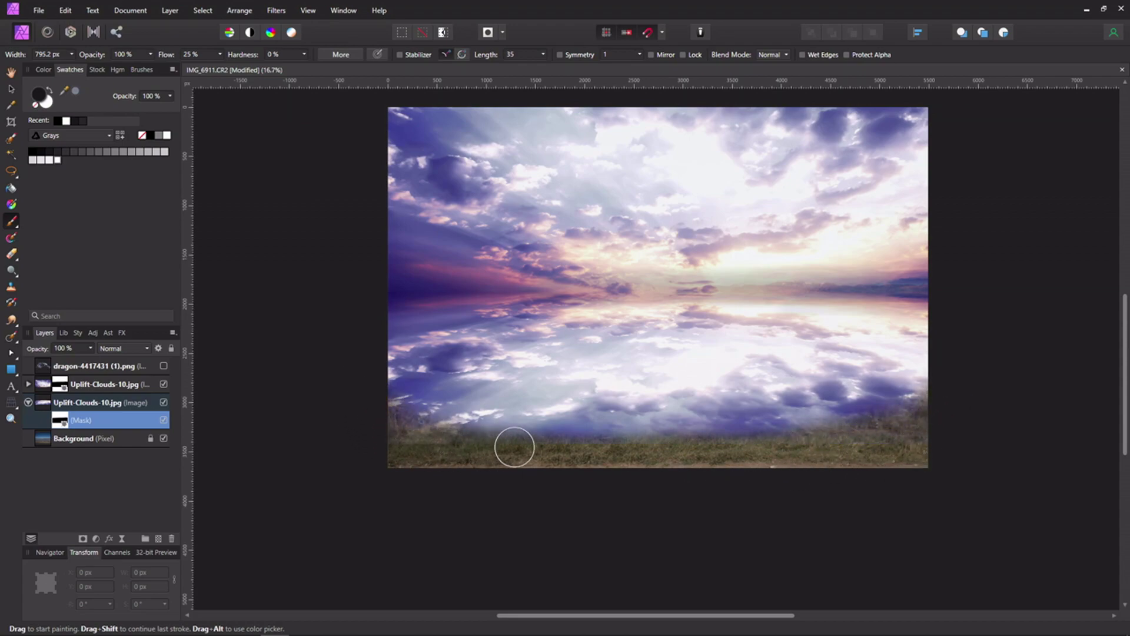
- Try the Screen blend mode at 47% opacity on the flipped clouds layer
{"action": "left_click", "coordinate": [32, 403]}
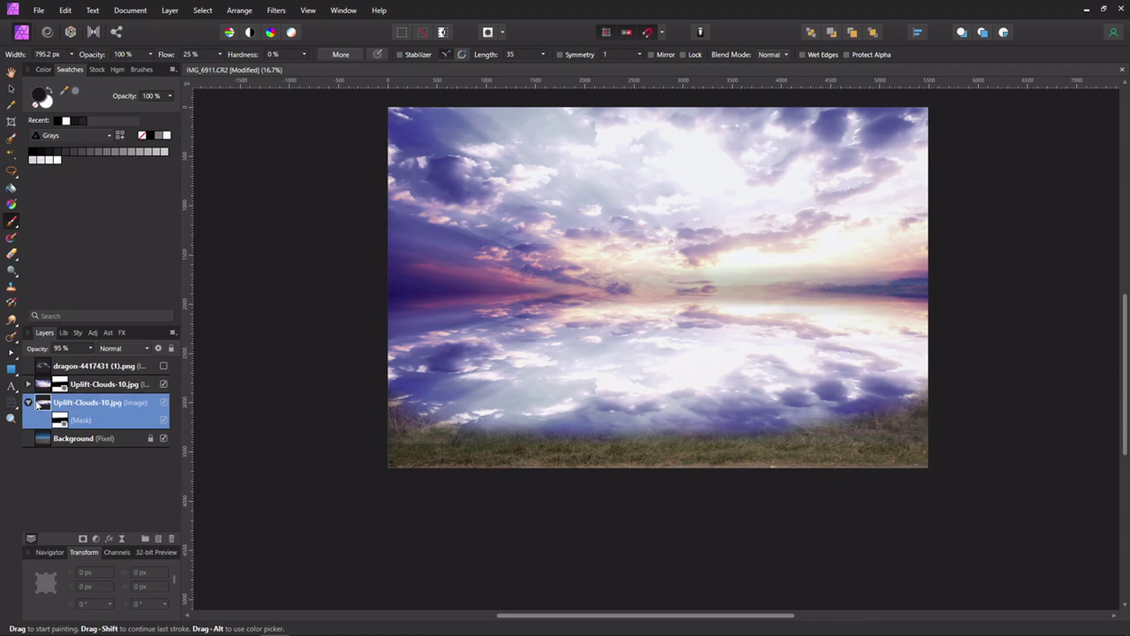
{"action": "left_click", "coordinate": [139, 348]}
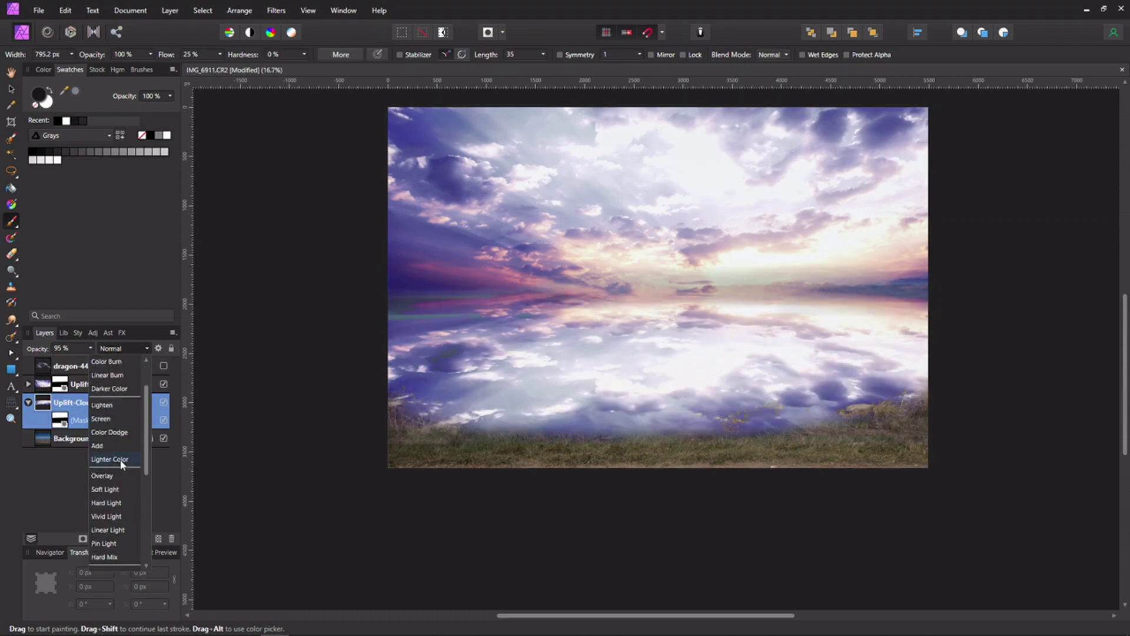
{"action": "left_click", "coordinate": [112, 462]}
{"action": "left_click", "coordinate": [90, 348]}
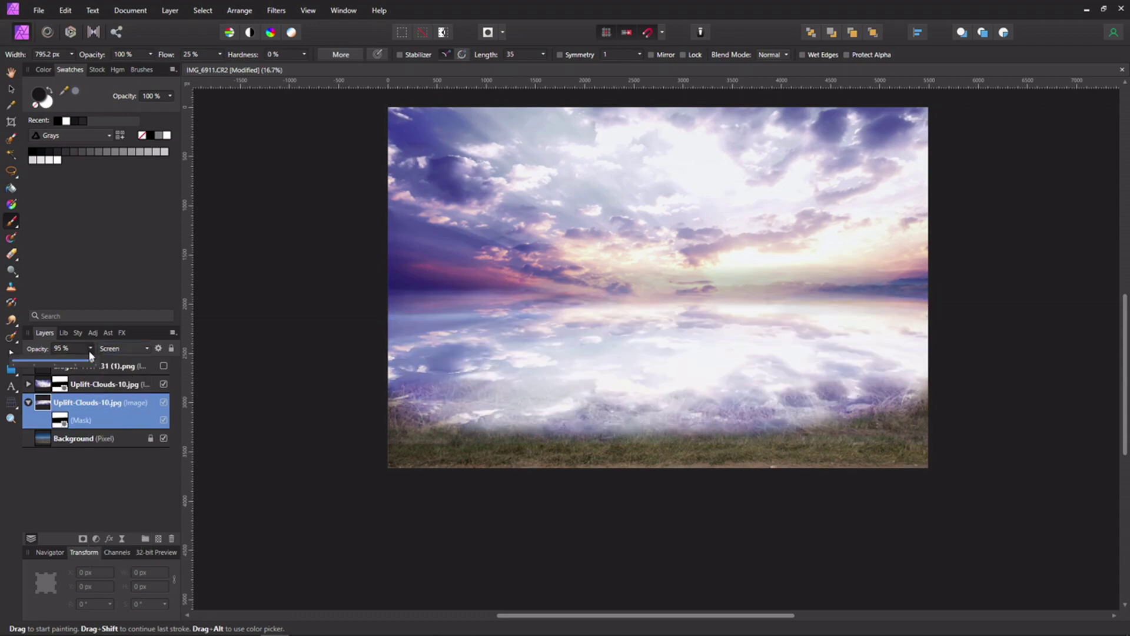
{"action": "left_click_drag", "start_coordinate": [91, 359], "coordinate": [53, 360]}
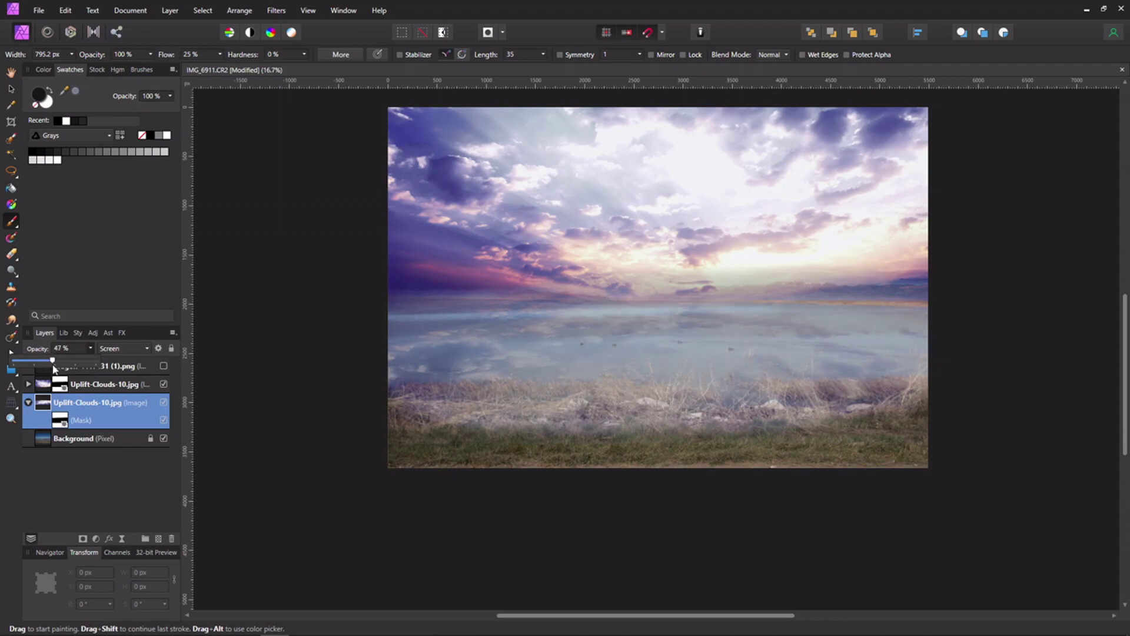
- Set the flipped clouds layer's blend mode to Overlay and its opacity to 44%
{"action": "left_click", "coordinate": [147, 349]}
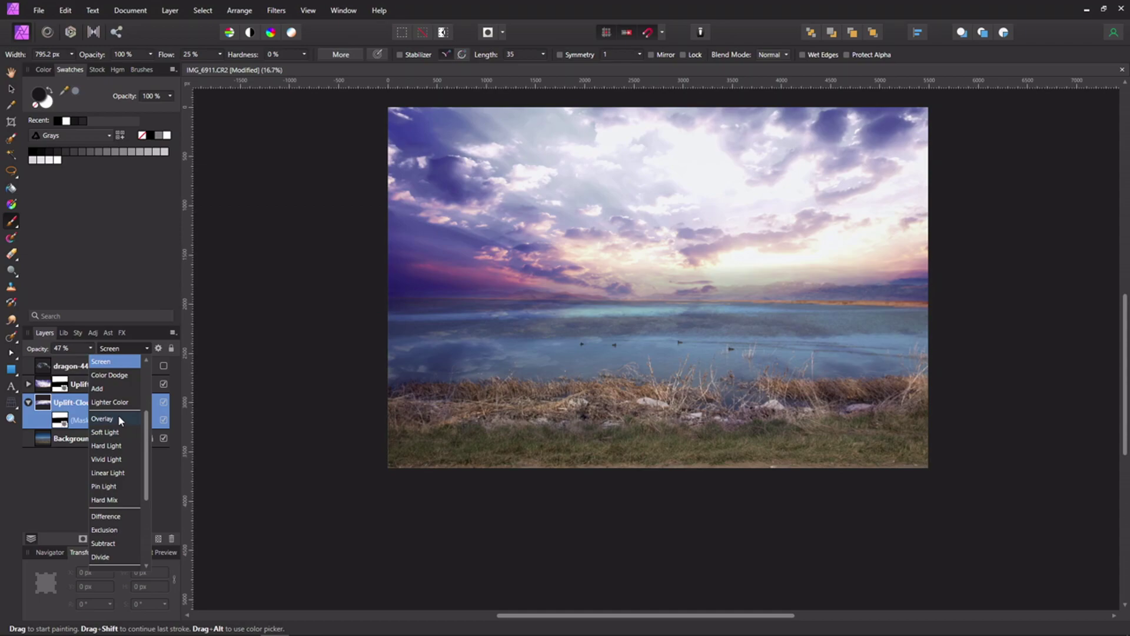
{"action": "left_click", "coordinate": [118, 418]}
{"action": "left_click", "coordinate": [91, 348]}
{"action": "mouse_move", "coordinate": [93, 361]}
{"action": "left_mouse_down"}
{"action": "mouse_move", "coordinate": [115, 366]}
{"action": "mouse_move", "coordinate": [87, 367]}
{"action": "left_mouse_up"}
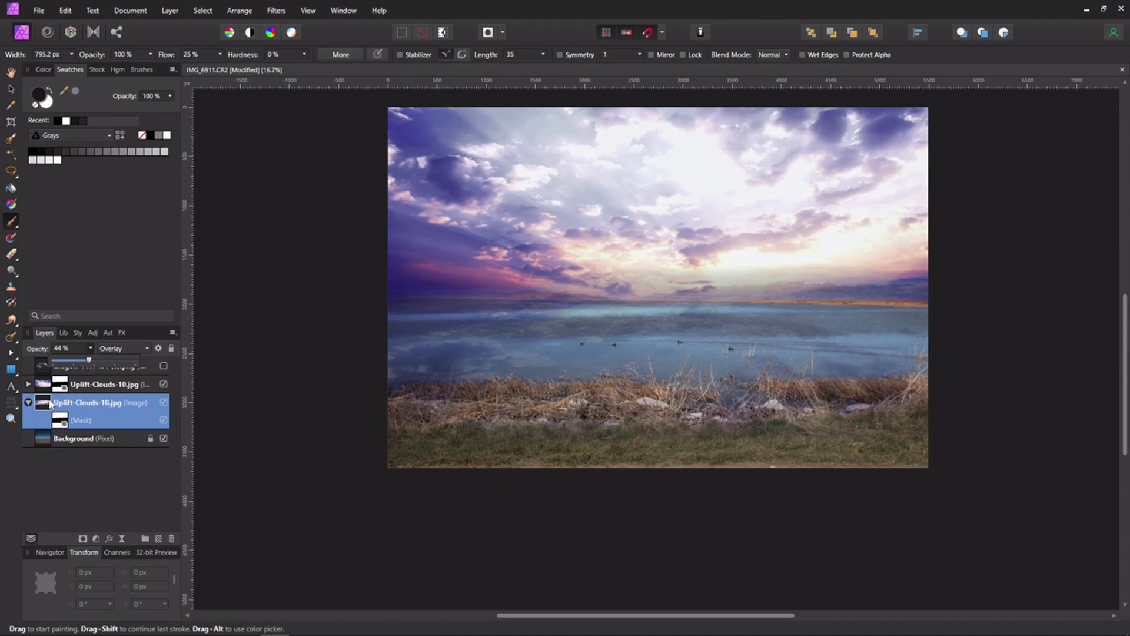
{"action": "left_click", "coordinate": [295, 371]}
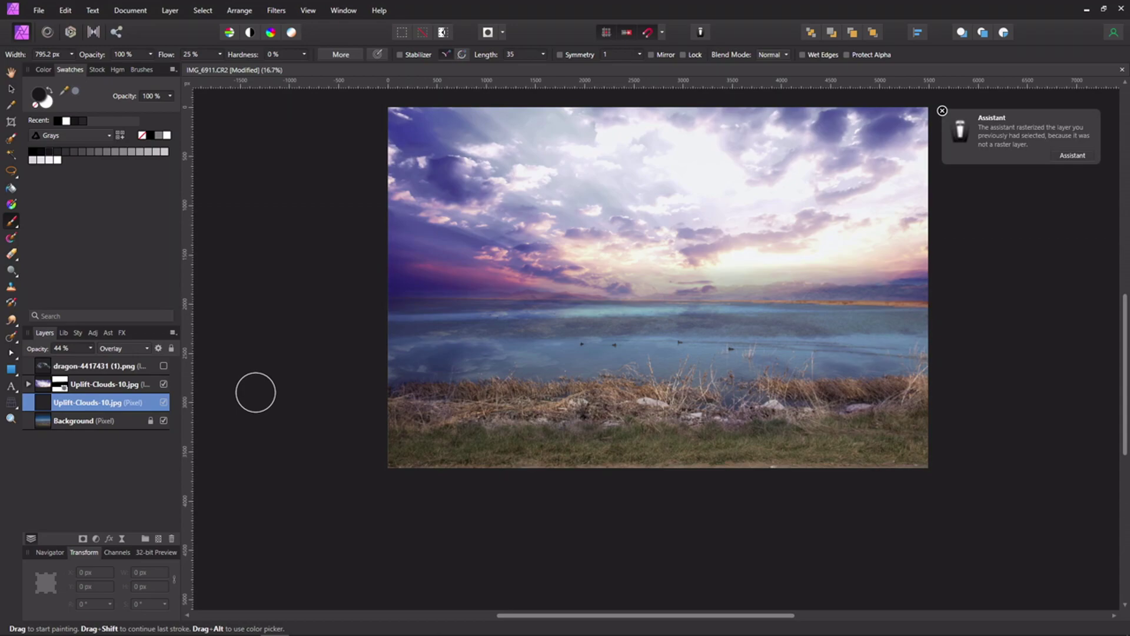
{"action": "left_click", "coordinate": [943, 111]}
{"action": "key", "text": "ctrl+z"}
{"action": "left_click", "coordinate": [28, 402]}
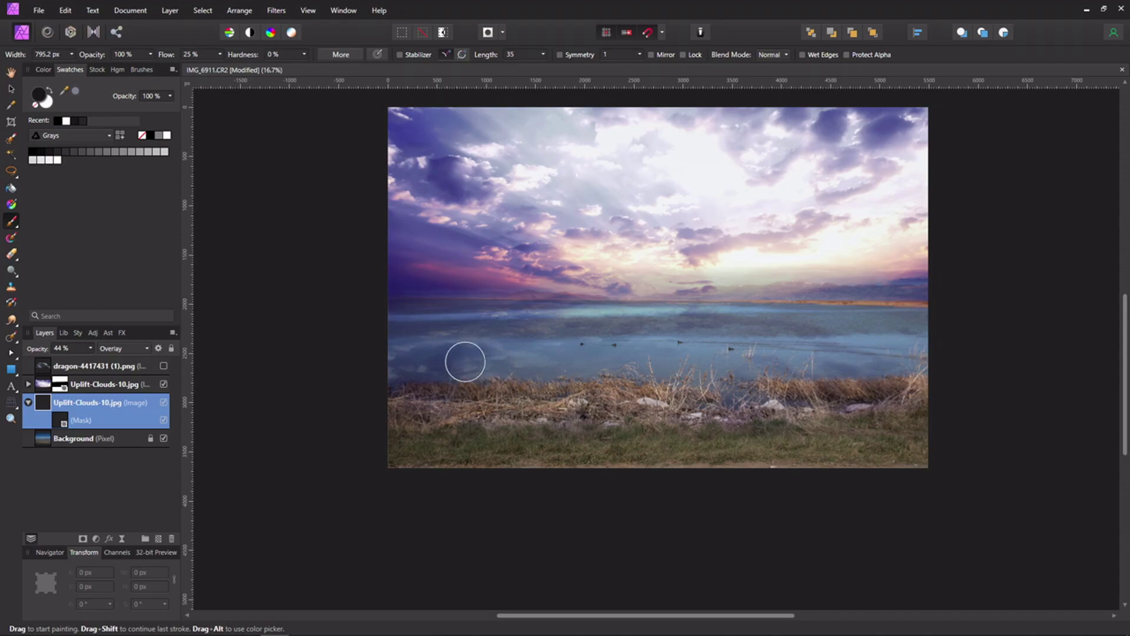
- Add a live Gaussian Blur with a 9 px radius to the flipped clouds layer
{"action": "left_click", "coordinate": [96, 540]}
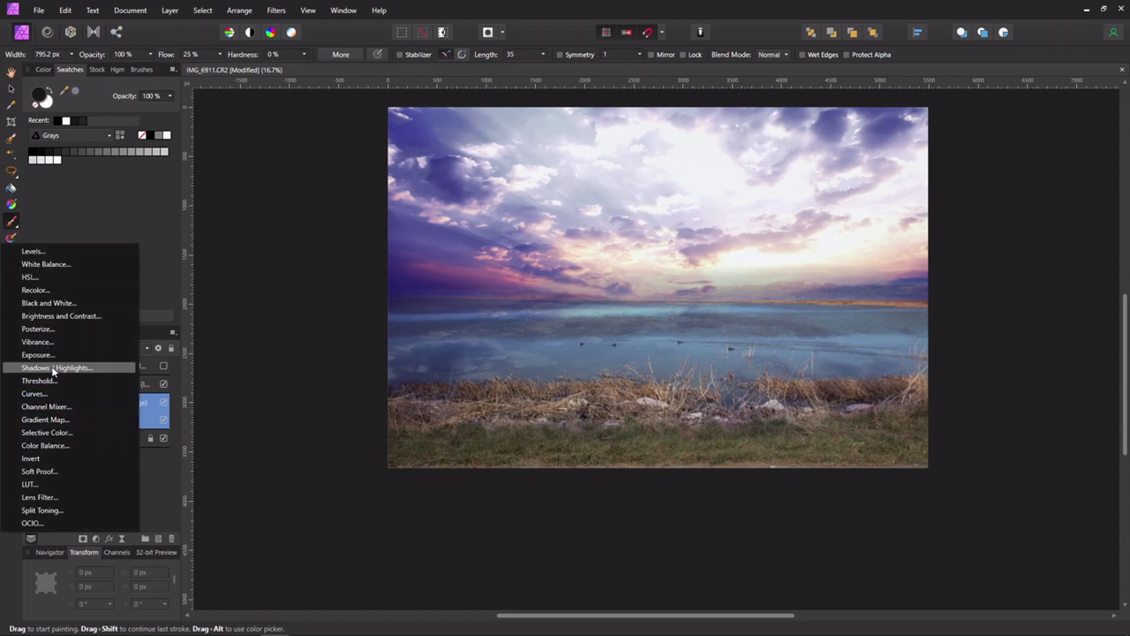
{"action": "left_click", "coordinate": [122, 539]}
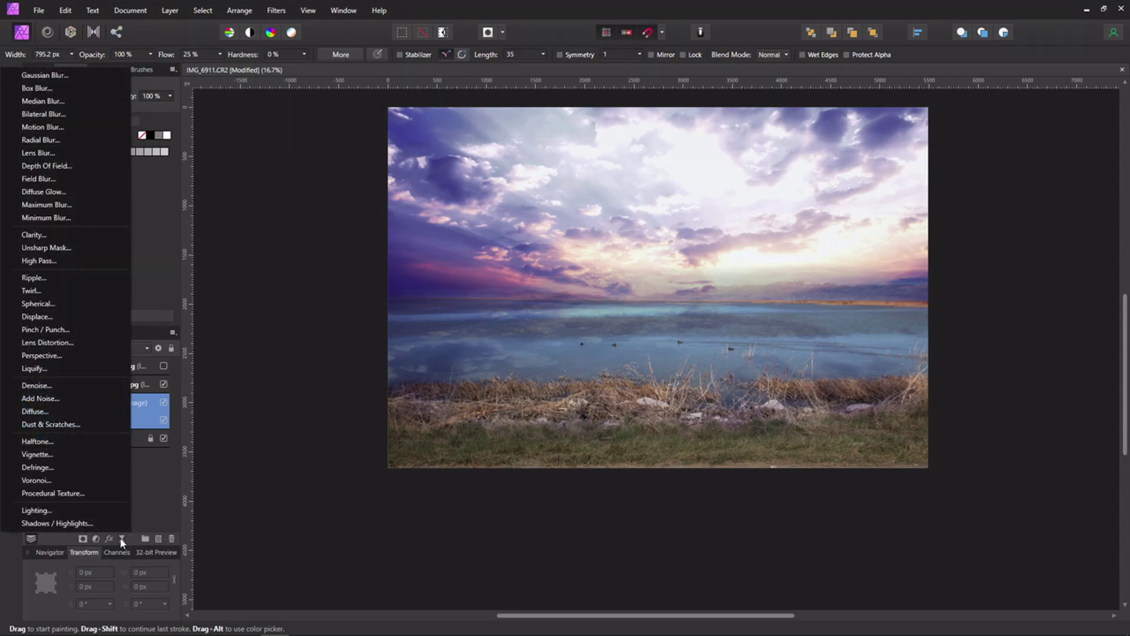
{"action": "left_click", "coordinate": [25, 77]}
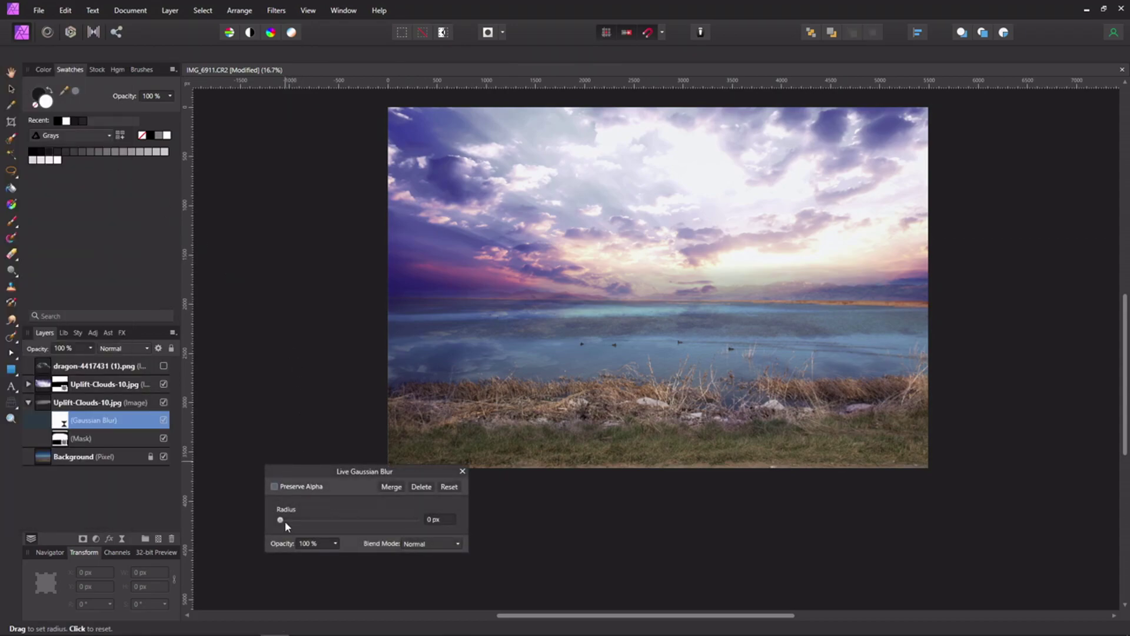
{"action": "left_click_drag", "start_coordinate": [280, 522], "coordinate": [336, 522]}
{"action": "key", "text": "b"}
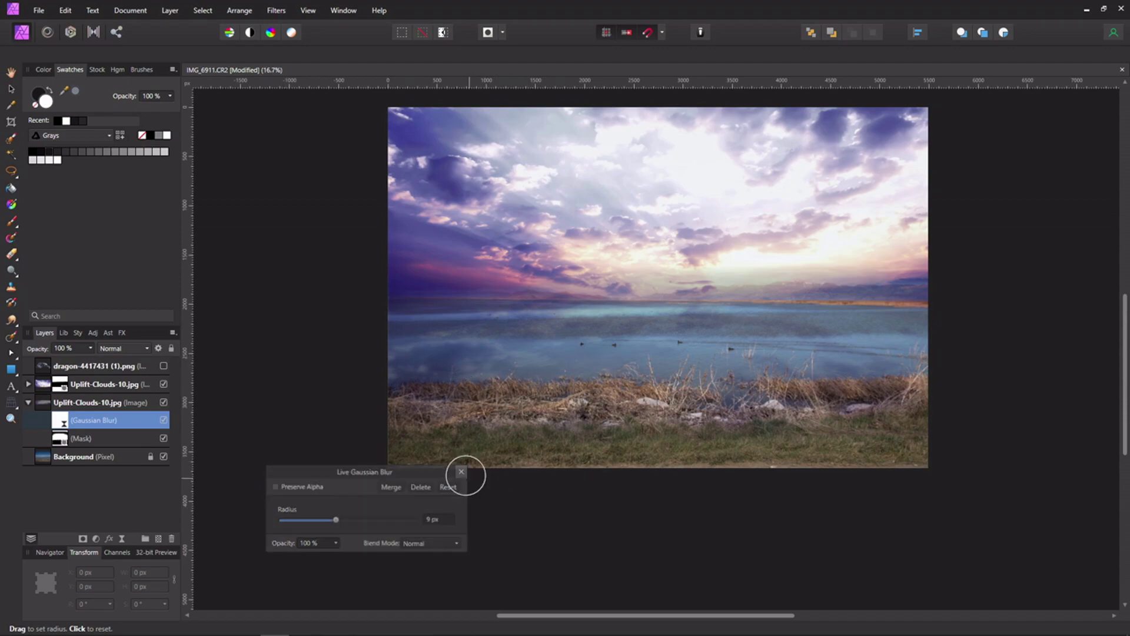
{"action": "left_click", "coordinate": [463, 471]}
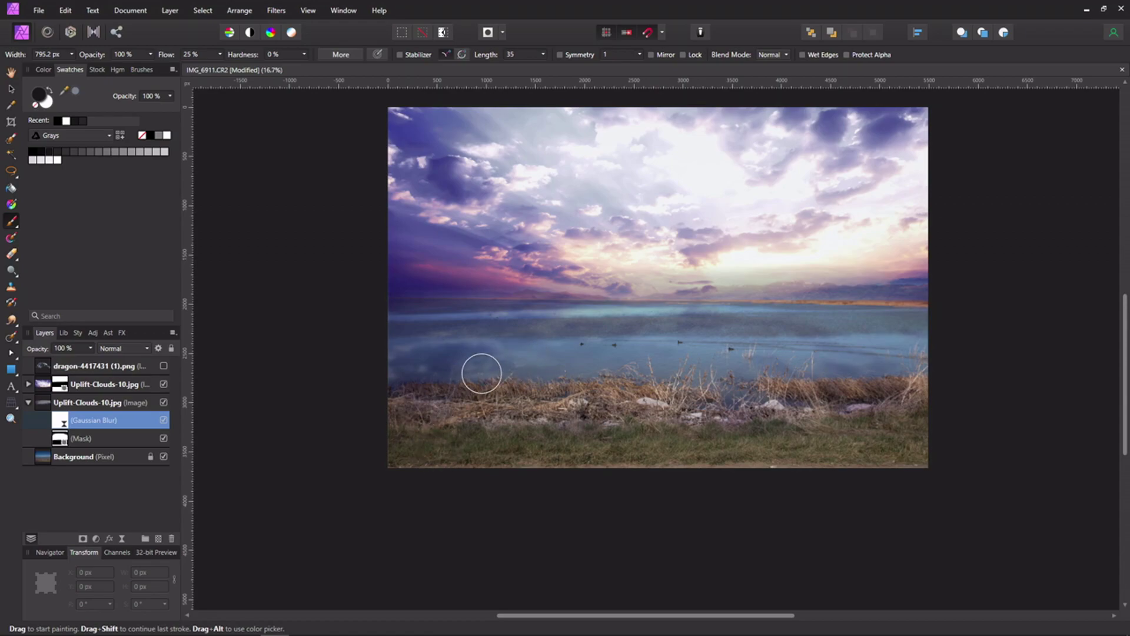
- Add an HSL adjustment layer directly above the flipped clouds layer
{"action": "key", "text": "space"}
{"action": "left_click_drag", "start_coordinate": [568, 343], "coordinate": [555, 362]}
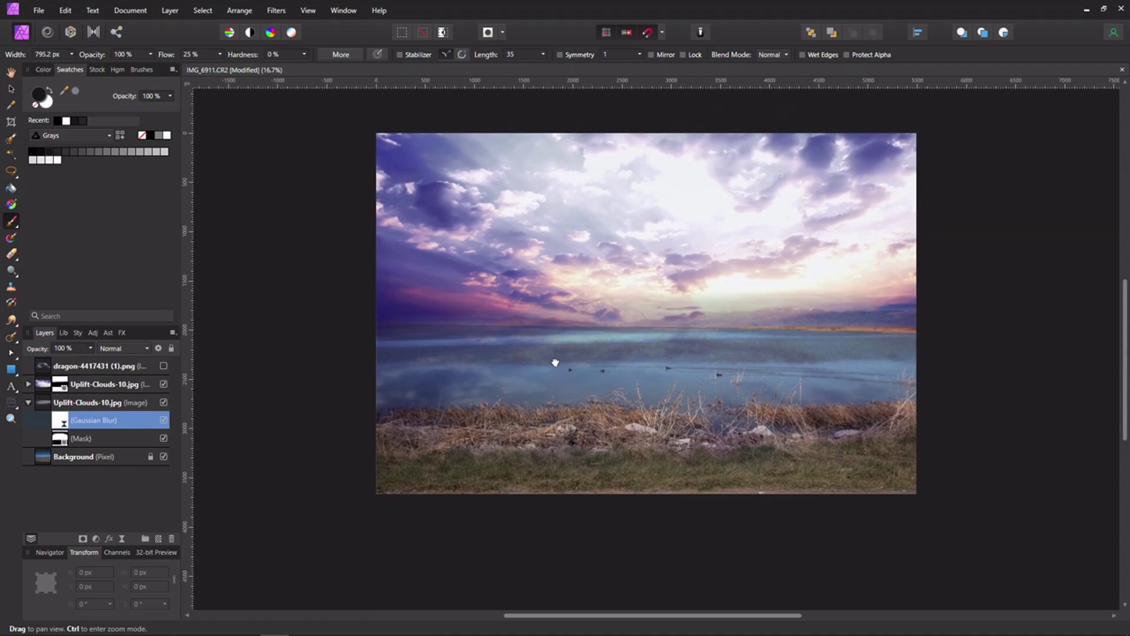
{"action": "left_click", "coordinate": [29, 402]}
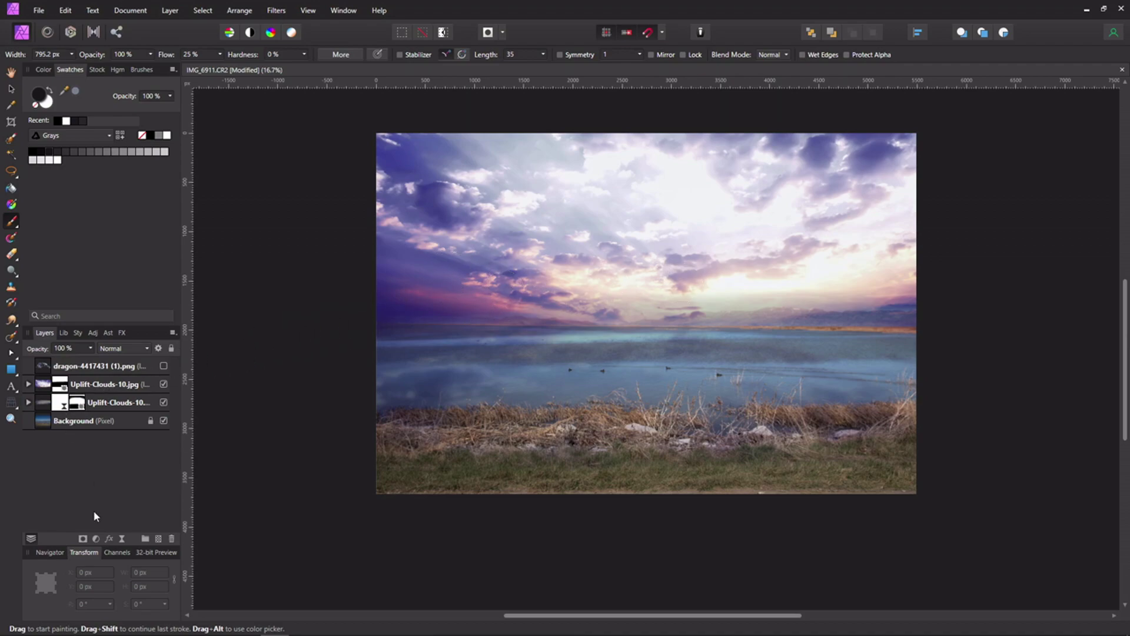
{"action": "left_click", "coordinate": [96, 538]}
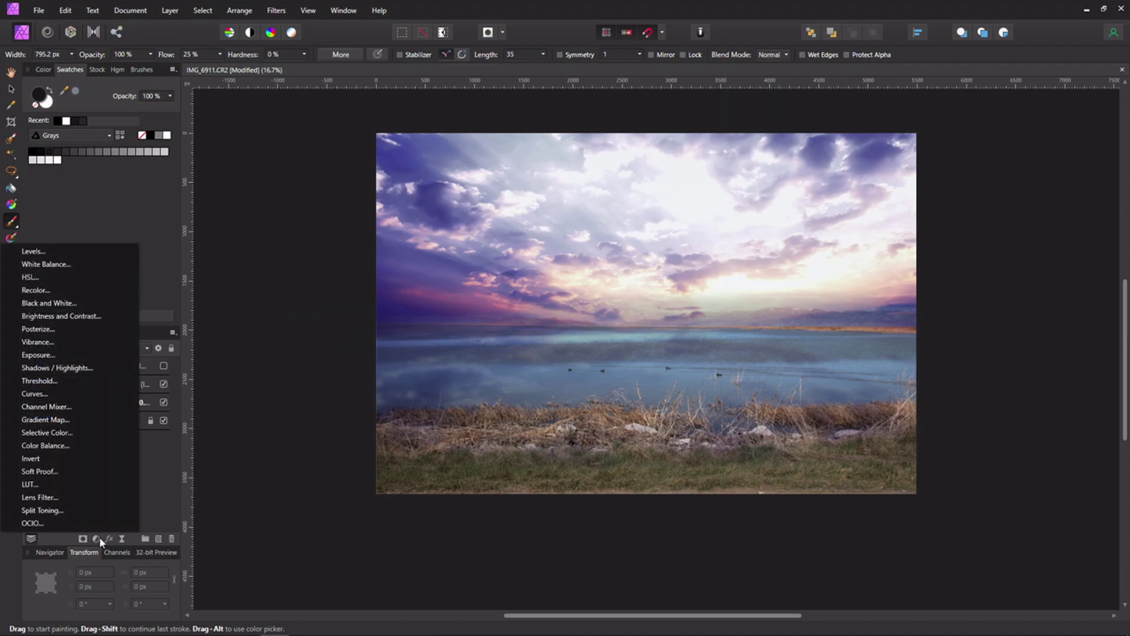
{"action": "left_click", "coordinate": [54, 281]}
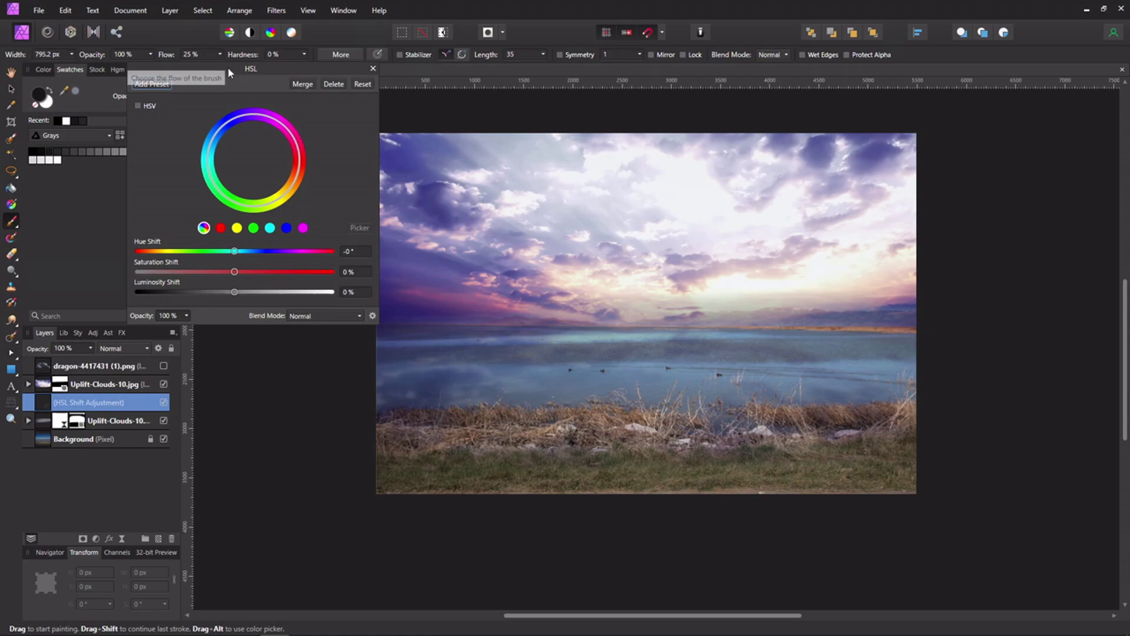
- Raise the HSL adjustment's Saturation Shift to 24% and close its settings
{"action": "left_click_drag", "start_coordinate": [228, 68], "coordinate": [236, 84]}
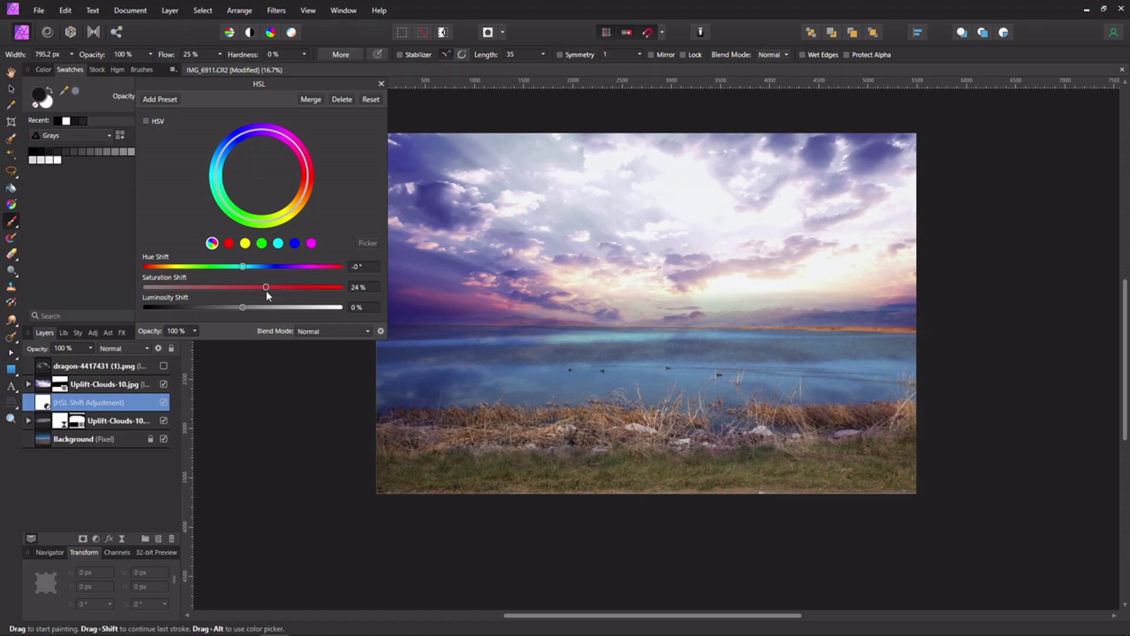
{"action": "left_click", "coordinate": [381, 84]}
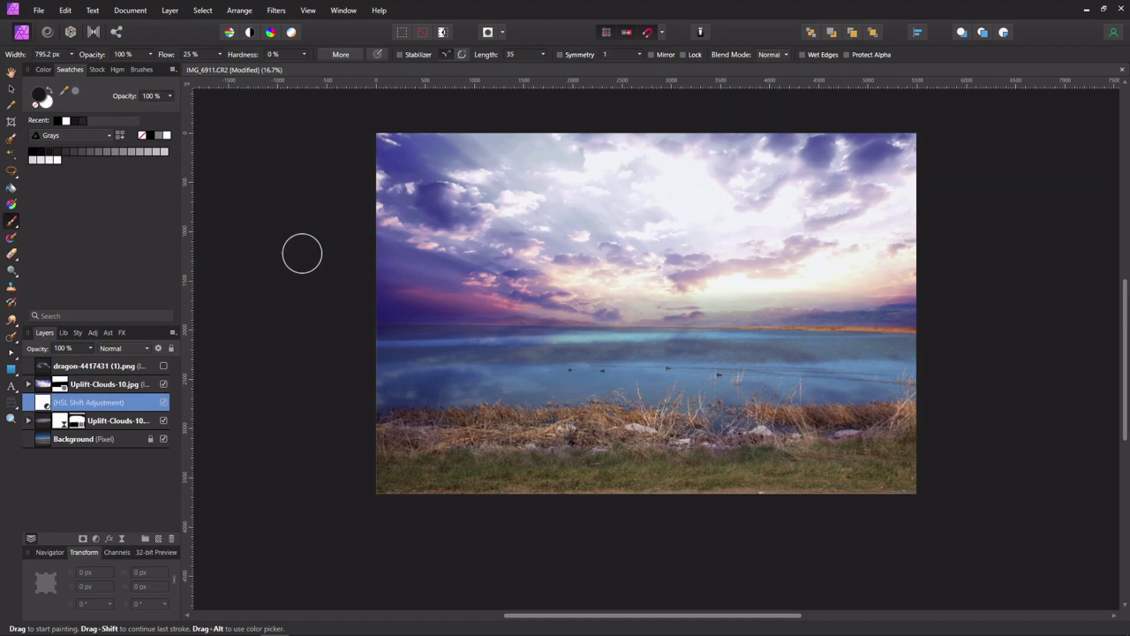
- Add a live Lighting filter and place it at the very top of the layer stack
{"action": "left_click", "coordinate": [122, 539]}
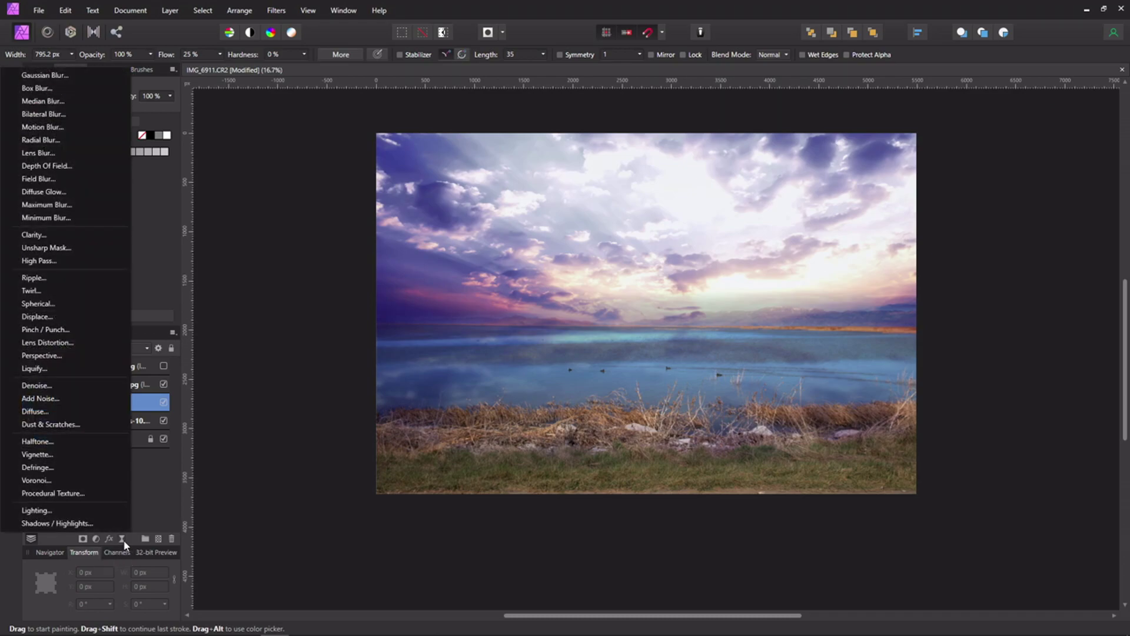
{"action": "left_click", "coordinate": [36, 510]}
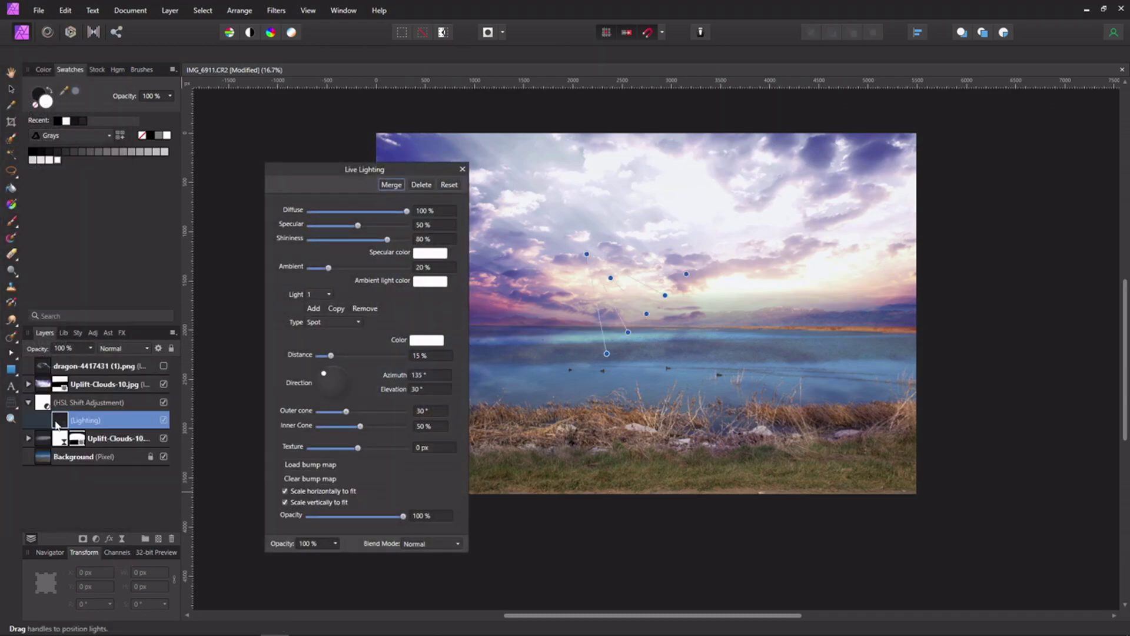
{"action": "left_click_drag", "start_coordinate": [47, 365], "coordinate": [47, 365]}
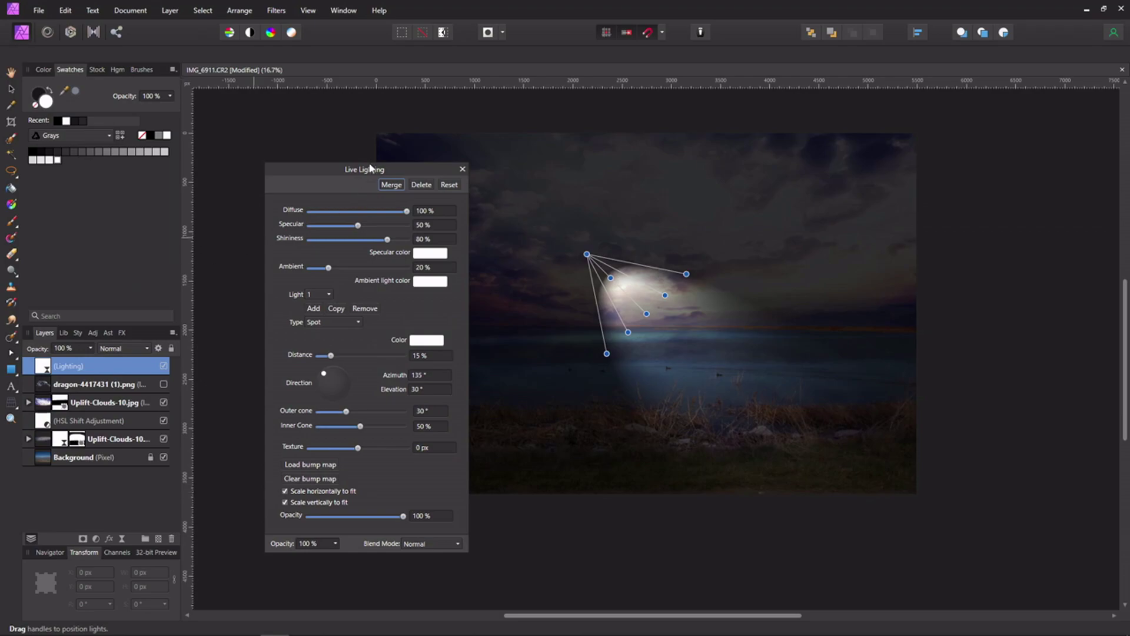
{"action": "left_click_drag", "start_coordinate": [368, 171], "coordinate": [265, 60]}
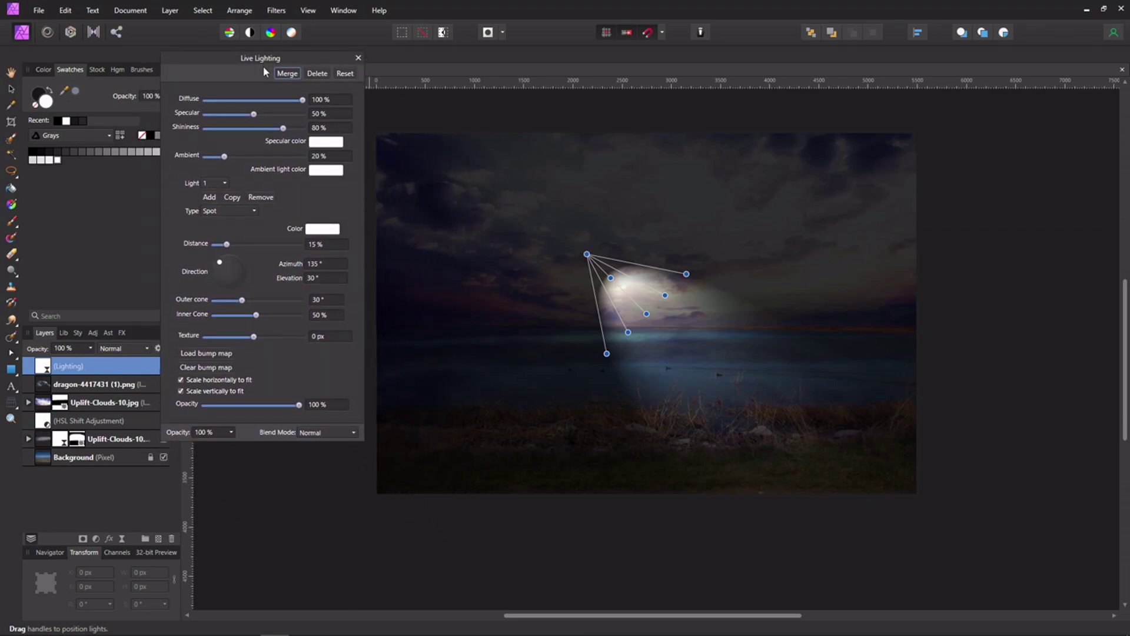
- Change the light to Point type, shrink its distance to 8% and place it on the horizon below the bright clouds
{"action": "left_click", "coordinate": [255, 213]}
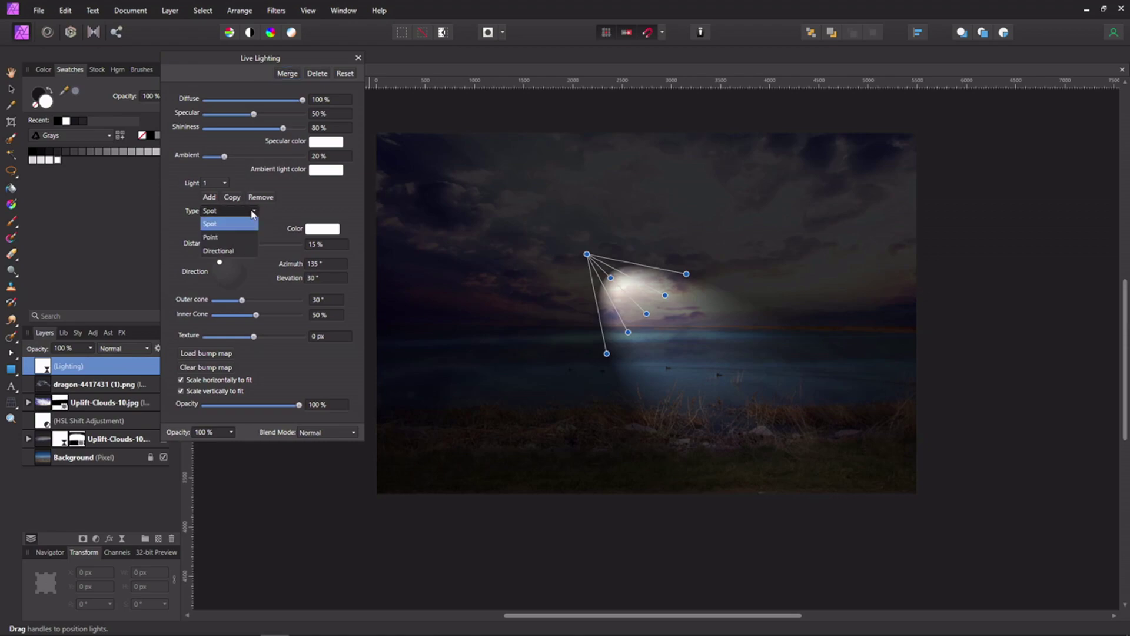
{"action": "left_click", "coordinate": [302, 199]}
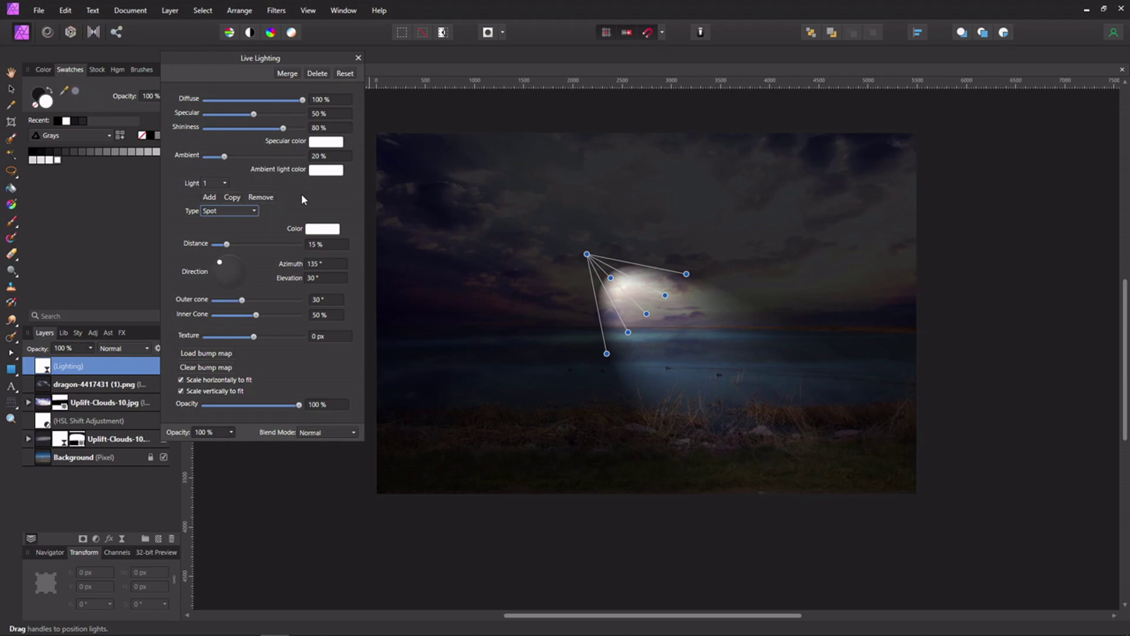
{"action": "left_click", "coordinate": [254, 212]}
{"action": "left_click", "coordinate": [242, 234]}
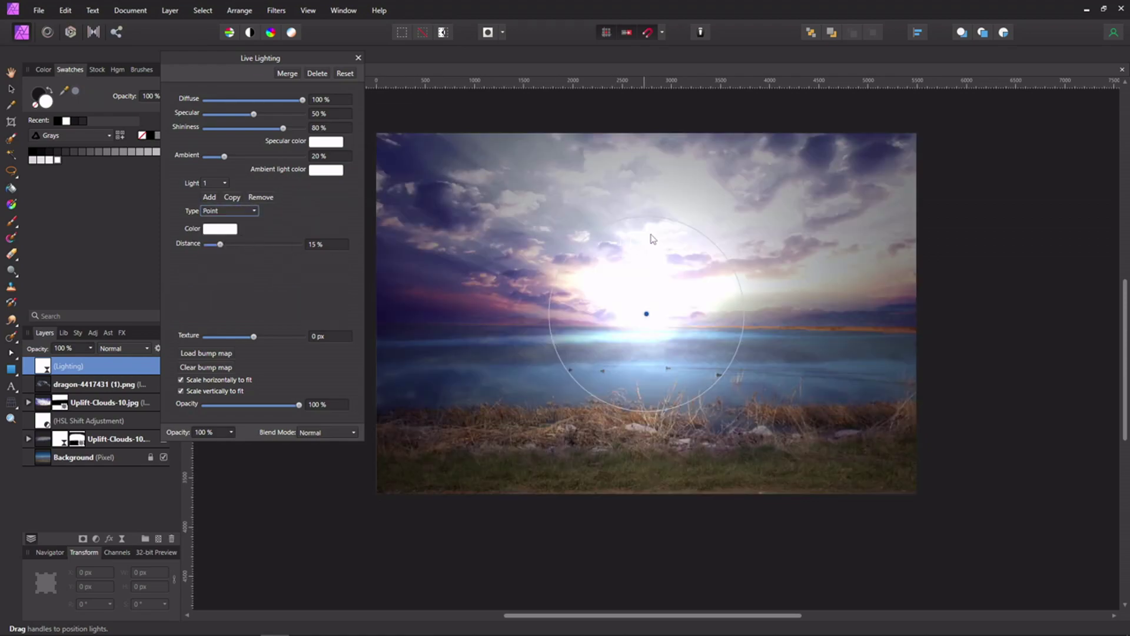
{"action": "left_click_drag", "start_coordinate": [662, 219], "coordinate": [644, 264]}
{"action": "left_click_drag", "start_coordinate": [647, 316], "coordinate": [628, 334]}
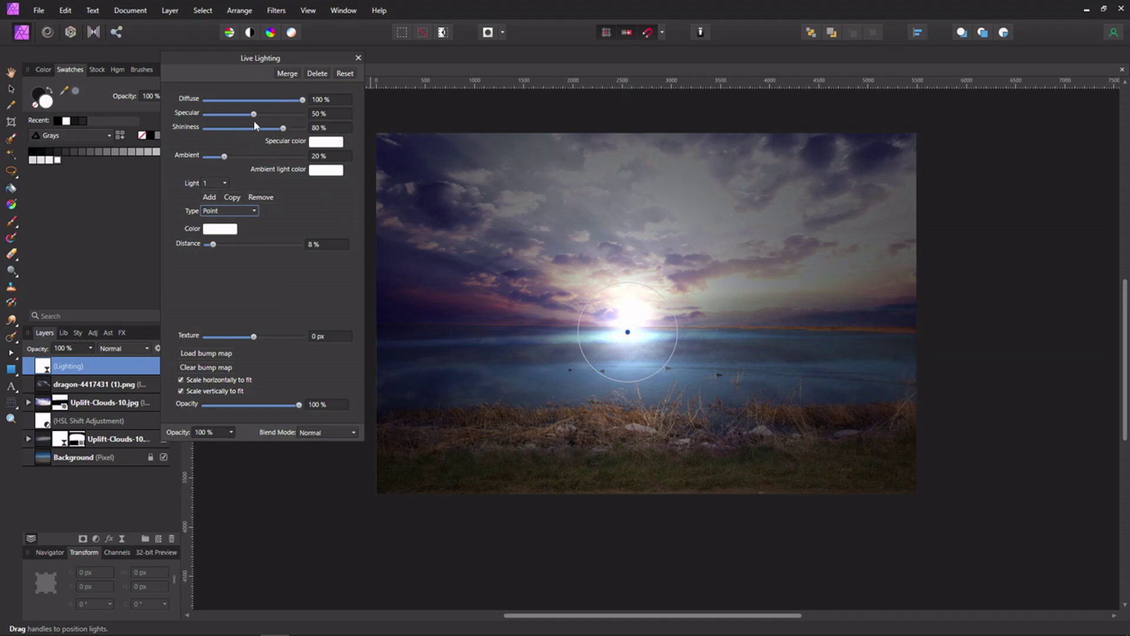
- Set the point light's Specular to 33% and its distance to 6%, closing the lighting settings
{"action": "left_click_drag", "start_coordinate": [255, 118], "coordinate": [200, 118]}
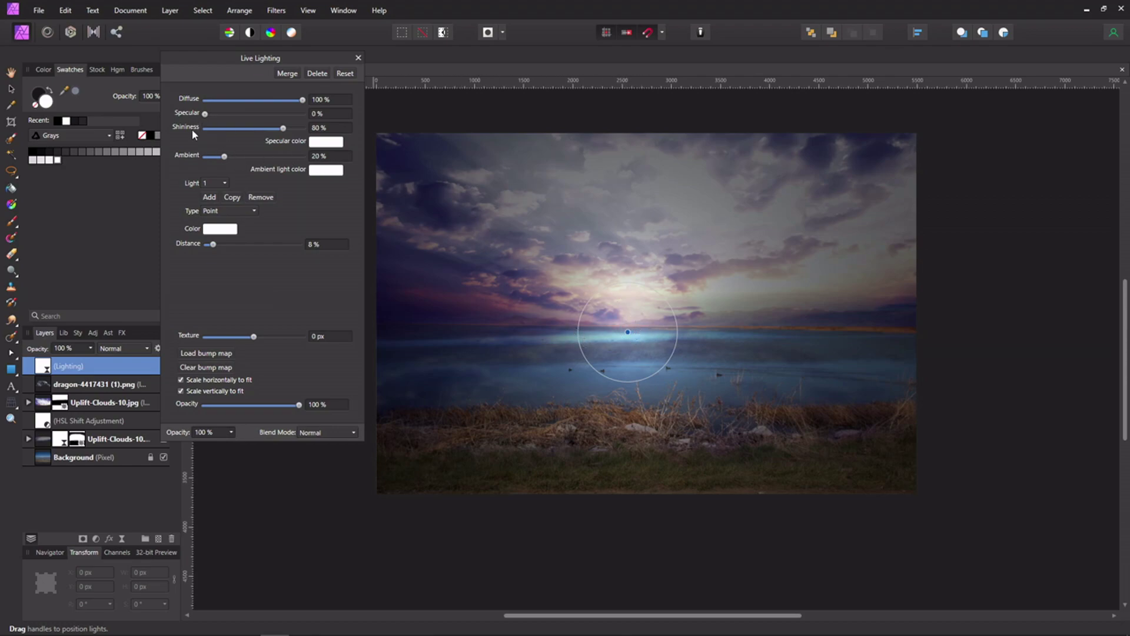
{"action": "left_click_drag", "start_coordinate": [205, 116], "coordinate": [239, 123]}
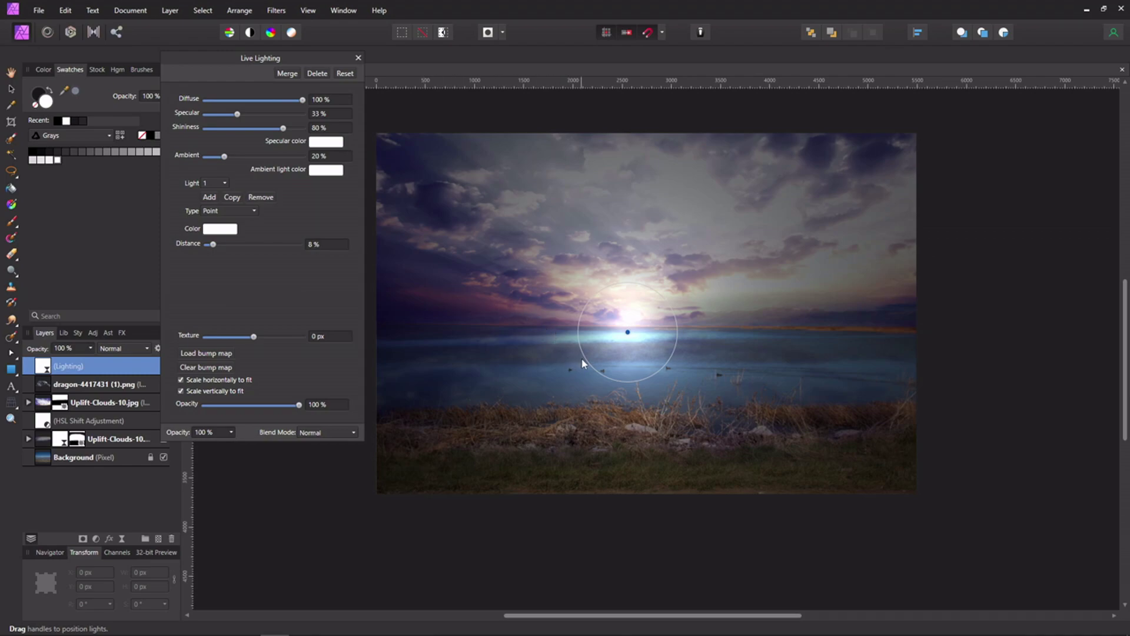
{"action": "left_click_drag", "start_coordinate": [583, 355], "coordinate": [590, 347]}
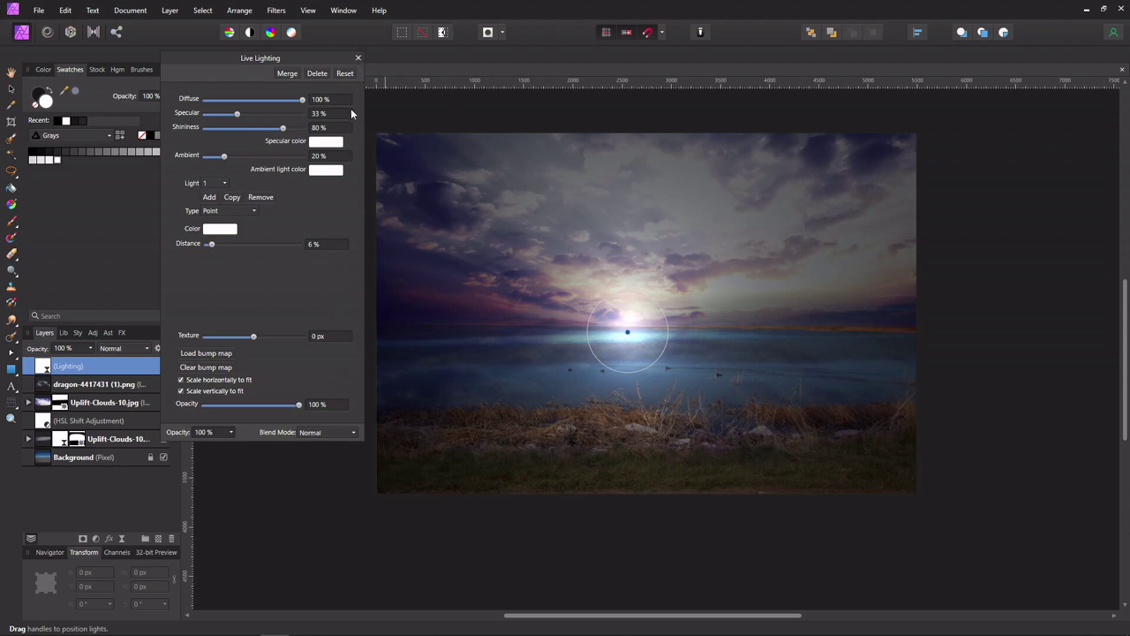
{"action": "left_click", "coordinate": [359, 58]}
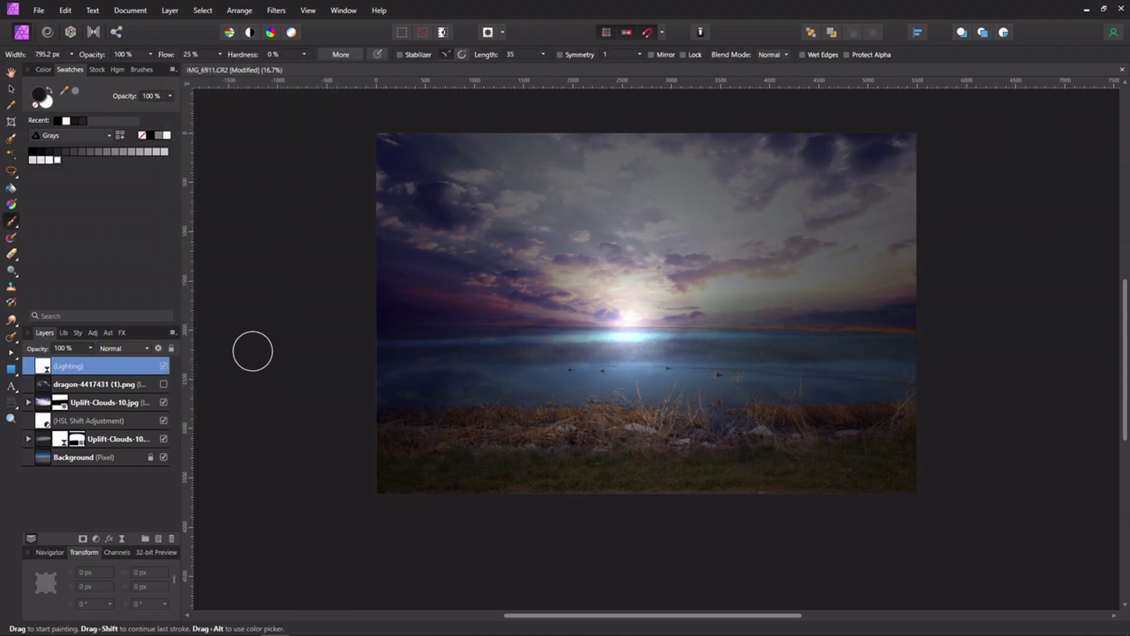
- Rename the Lighting layer as sun
{"action": "double_click", "coordinate": [85, 367]}
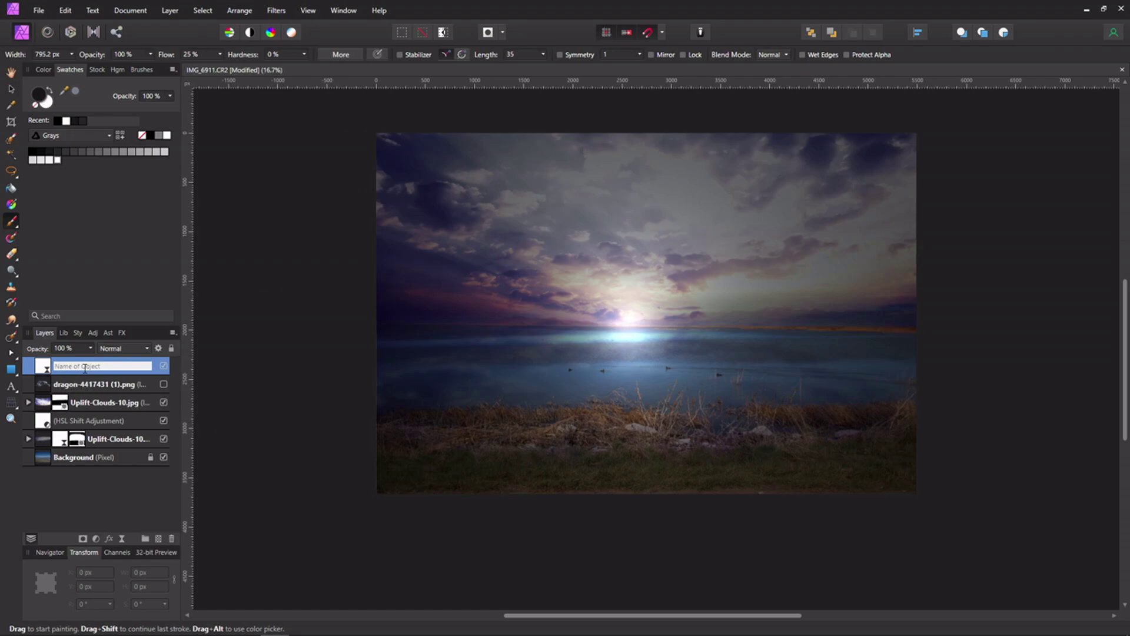
{"action": "type", "text": "Sun"}
{"action": "key", "text": "Return"}
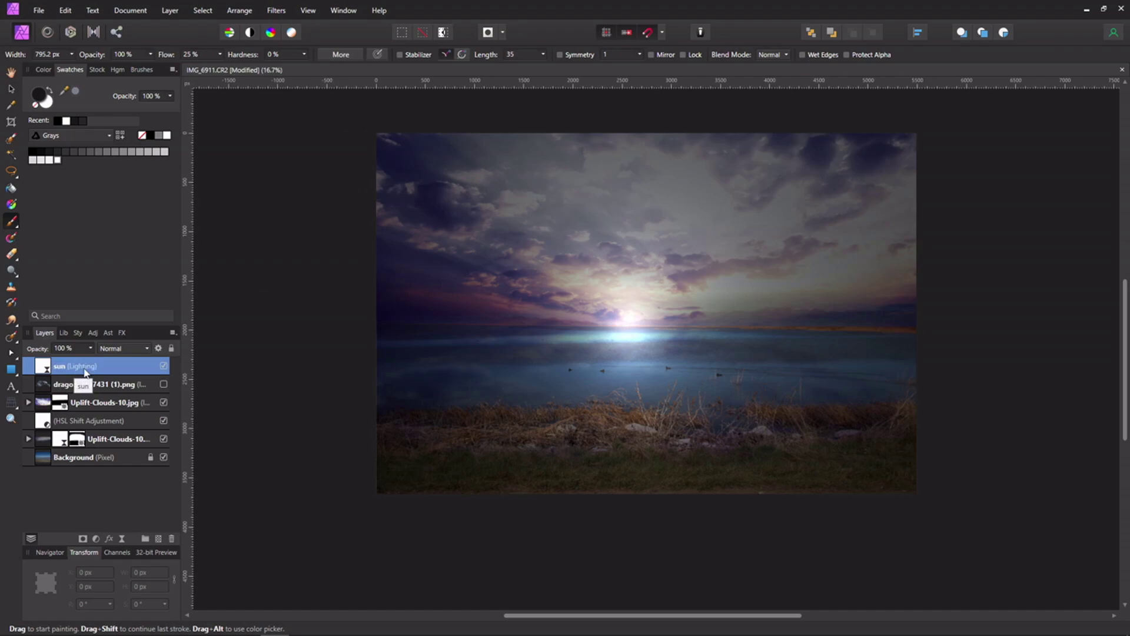
- Add a second live Lighting filter as its own layer directly above the sun layer
{"action": "left_click", "coordinate": [122, 538]}
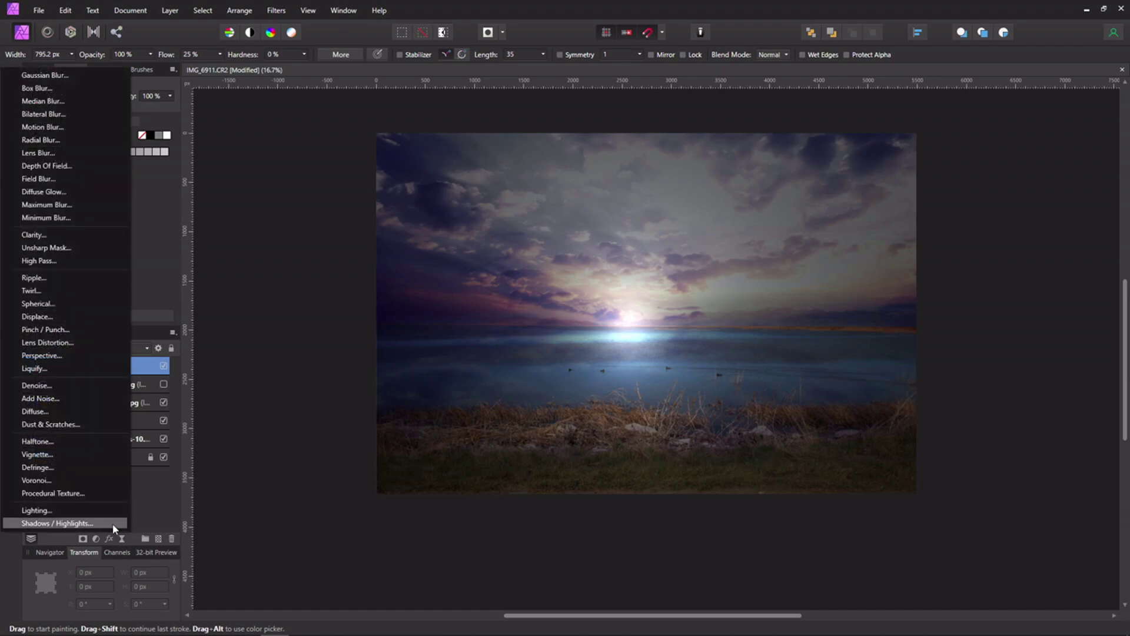
{"action": "left_click", "coordinate": [91, 509]}
{"action": "left_click_drag", "start_coordinate": [85, 387], "coordinate": [64, 358]}
{"action": "left_click_drag", "start_coordinate": [237, 71], "coordinate": [218, 81]}
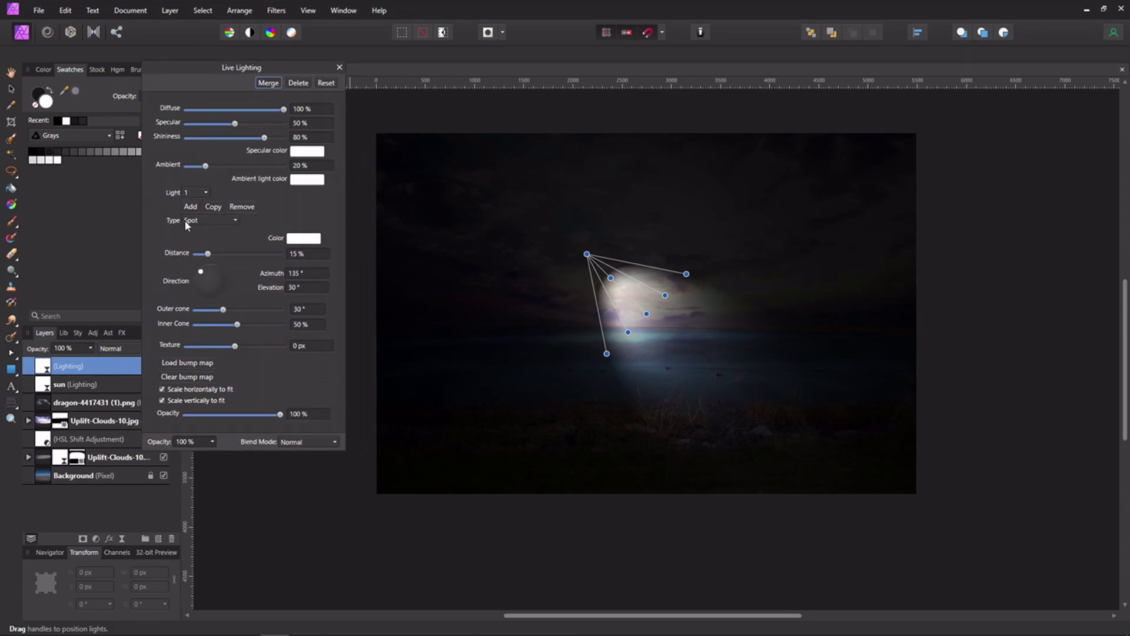
- Aim the spot light from below the photo up at the sun on the horizon, with 57% distance and a 25.5° outer cone
{"action": "left_click_drag", "start_coordinate": [587, 254], "coordinate": [731, 610]}
{"action": "mouse_move", "coordinate": [646, 321]}
{"action": "left_mouse_down"}
{"action": "mouse_move", "coordinate": [618, 356]}
{"action": "mouse_move", "coordinate": [630, 330]}
{"action": "left_mouse_up"}
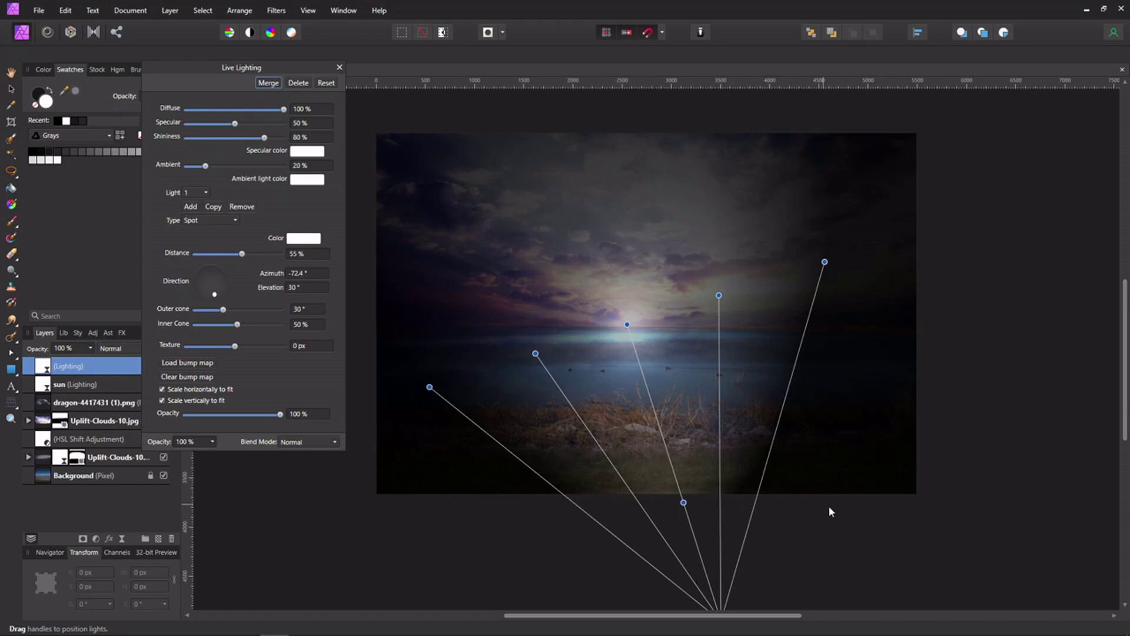
{"action": "scroll", "coordinate": [830, 511], "scroll_direction": "down", "scroll_amount": 2}
{"action": "left_click_drag", "start_coordinate": [707, 549], "coordinate": [623, 581]}
{"action": "left_click_drag", "start_coordinate": [836, 264], "coordinate": [799, 264]}
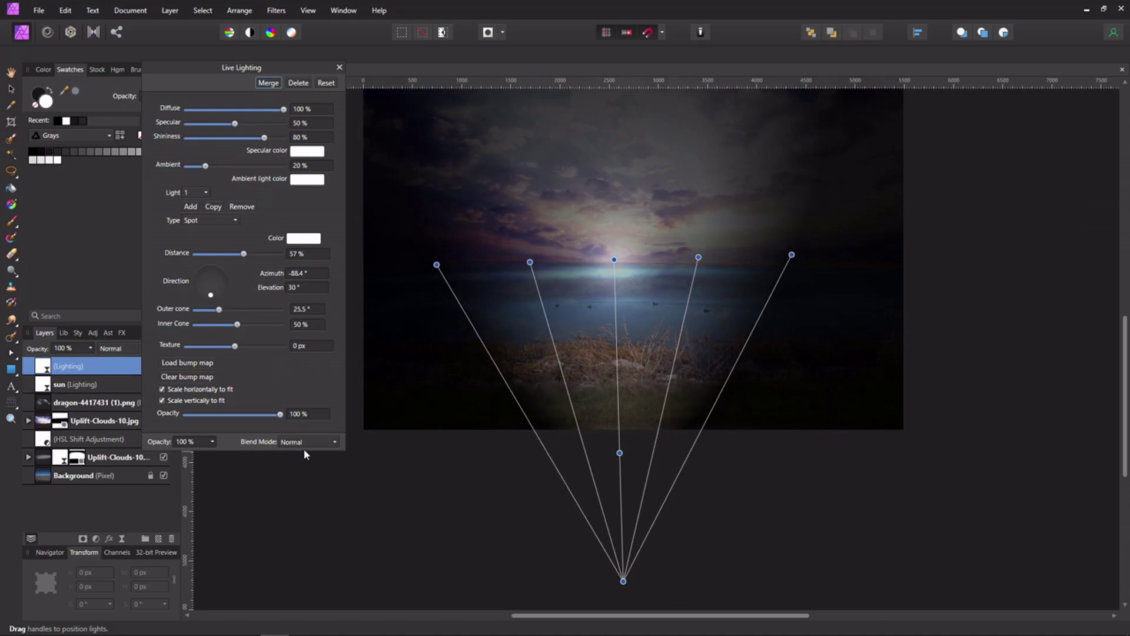
- Set the second Lighting layer's blend mode to Soft Light and its opacity to 66%
{"action": "left_click", "coordinate": [336, 447]}
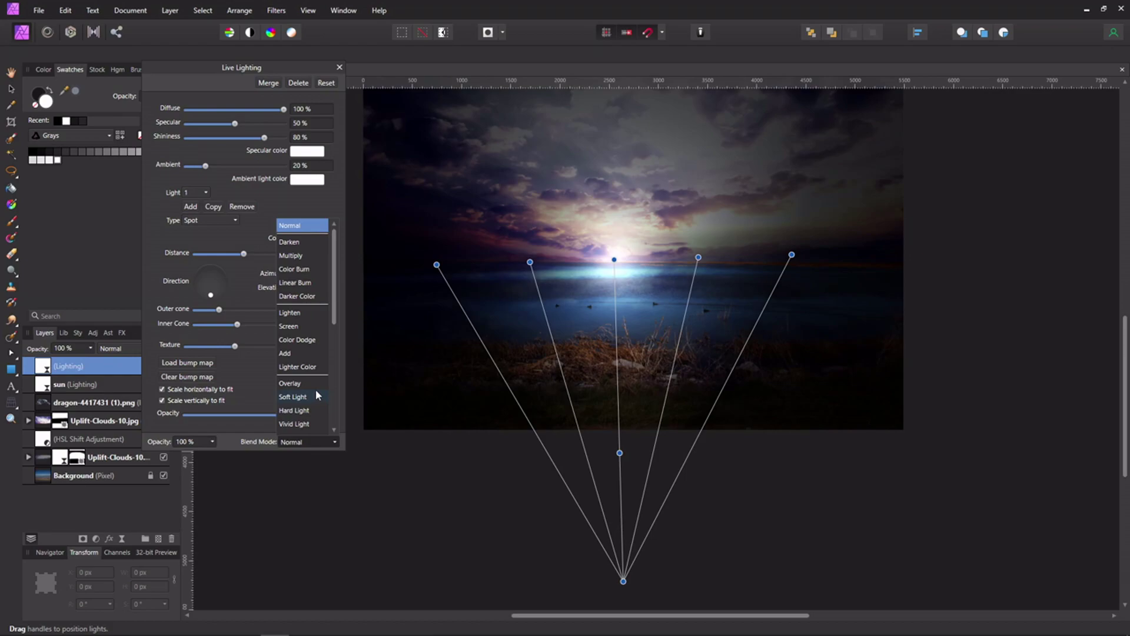
{"action": "left_click", "coordinate": [313, 392]}
{"action": "left_click", "coordinate": [212, 442]}
{"action": "left_click_drag", "start_coordinate": [213, 457], "coordinate": [186, 457]}
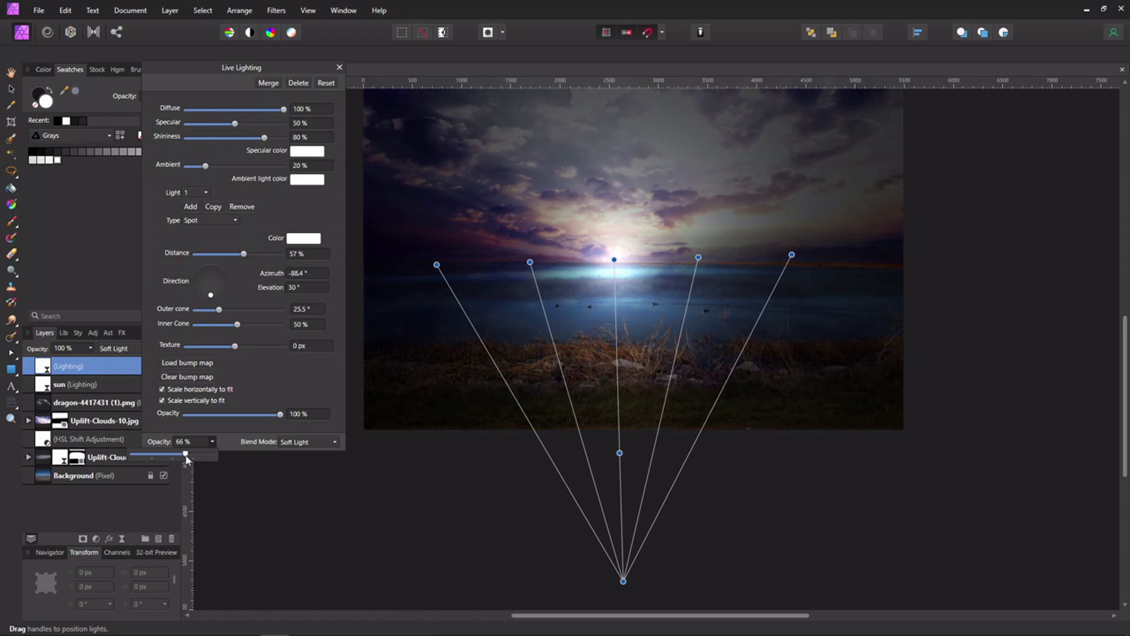
{"action": "left_click_drag", "start_coordinate": [187, 459], "coordinate": [187, 458]}
- Narrow the spot light to a 13.9° outer cone and 34% inner cone, set its elevation to 34.7° and shift it down onto the water
{"action": "left_click_drag", "start_coordinate": [530, 262], "coordinate": [559, 261]}
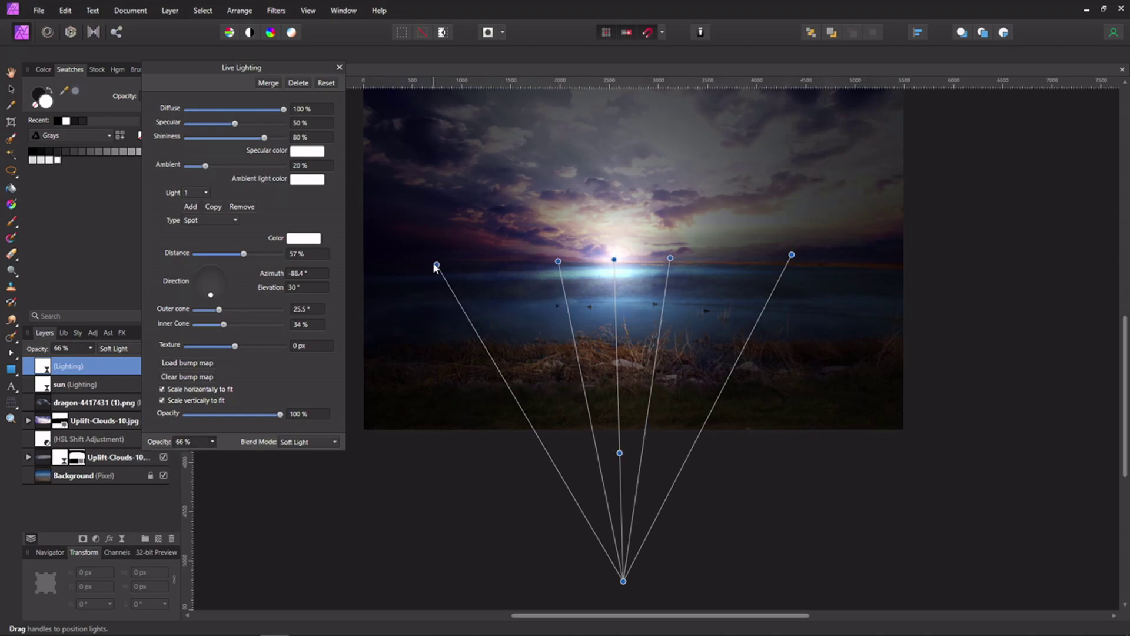
{"action": "left_click_drag", "start_coordinate": [437, 265], "coordinate": [522, 262]}
{"action": "mouse_move", "coordinate": [618, 459]}
{"action": "left_mouse_down"}
{"action": "mouse_move", "coordinate": [619, 502]}
{"action": "mouse_move", "coordinate": [621, 413]}
{"action": "mouse_move", "coordinate": [614, 444]}
{"action": "left_mouse_up"}
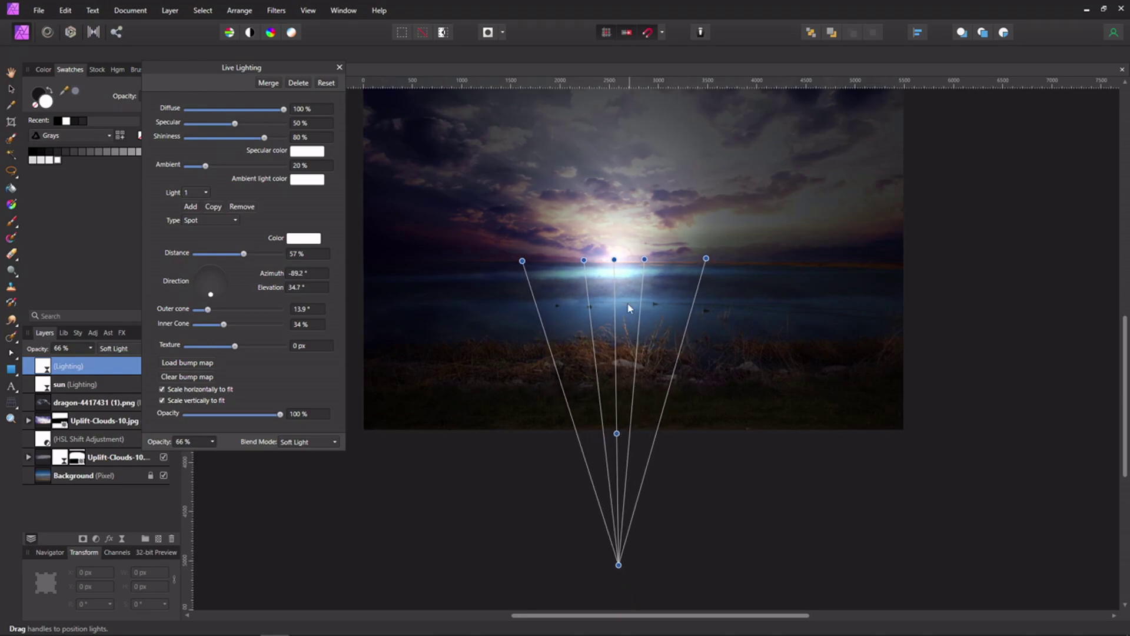
{"action": "left_click_drag", "start_coordinate": [614, 260], "coordinate": [617, 305]}
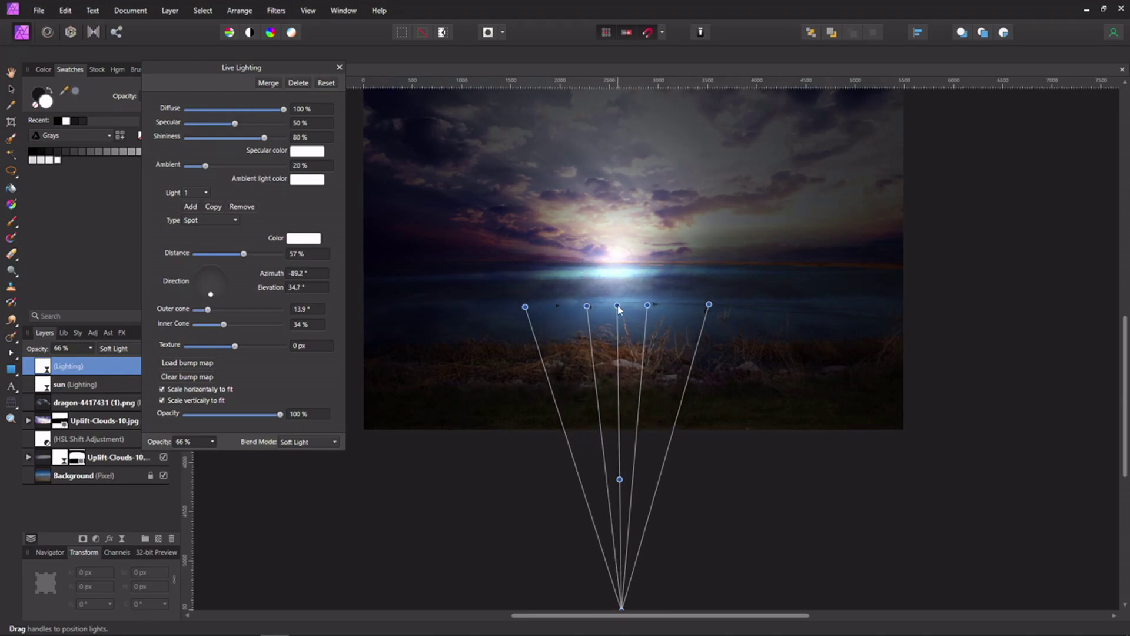
{"action": "scroll", "coordinate": [720, 249], "scroll_direction": "down", "scroll_amount": 2}
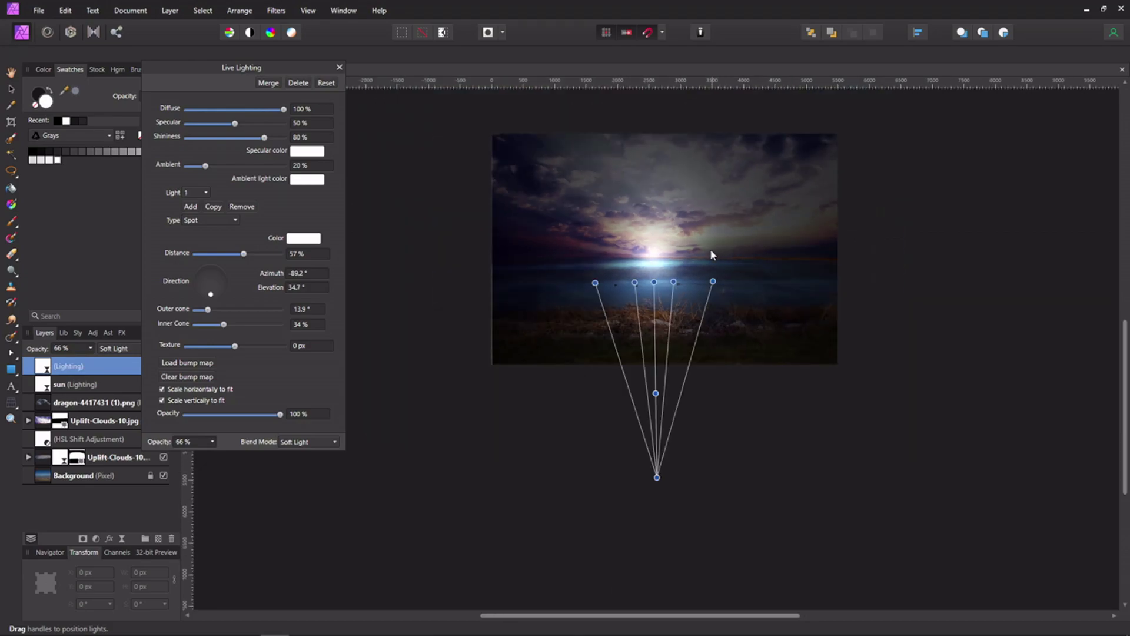
{"action": "scroll", "coordinate": [711, 249], "scroll_direction": "up", "scroll_amount": 2}
{"action": "left_click", "coordinate": [340, 67]}
{"action": "key", "text": "b"}
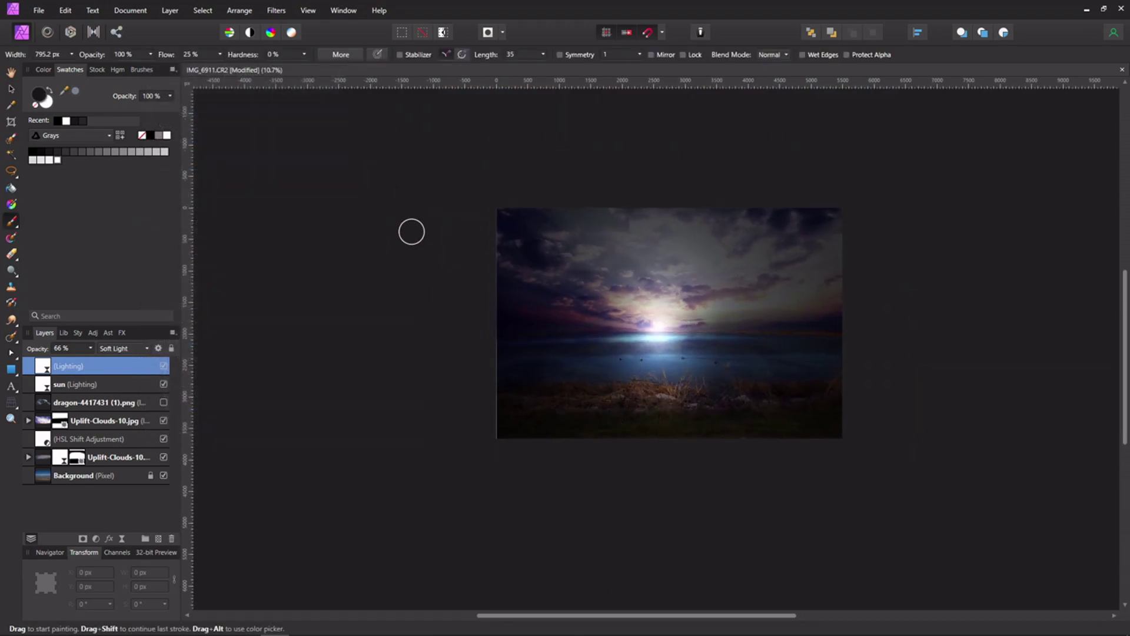
{"action": "scroll", "coordinate": [655, 318], "scroll_direction": "up", "scroll_amount": 1}
{"action": "scroll", "coordinate": [655, 318], "scroll_direction": "right", "scroll_amount": 2}
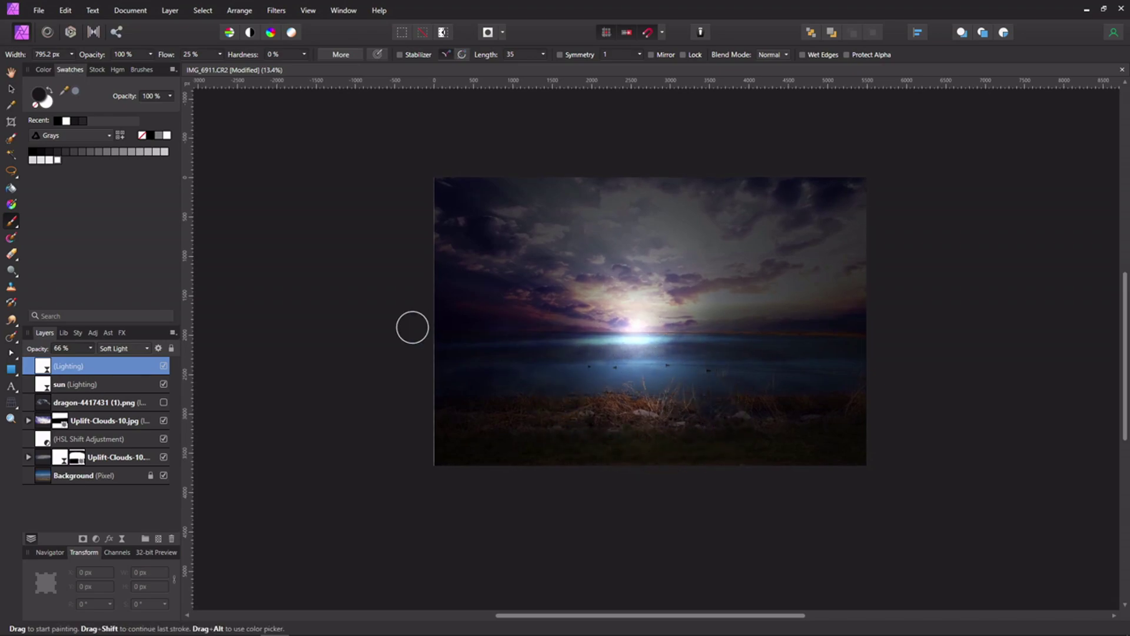
- Make the dragon layer visible and undo its move above the two Lighting layers
{"action": "left_click", "coordinate": [164, 403]}
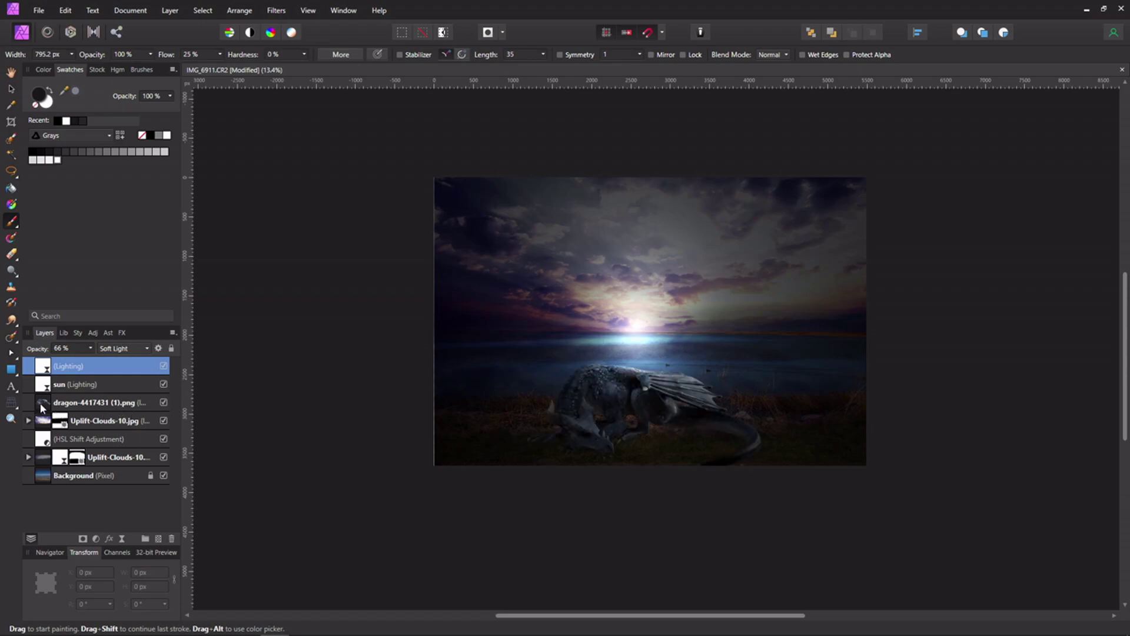
{"action": "key", "text": "ctrl+z"}
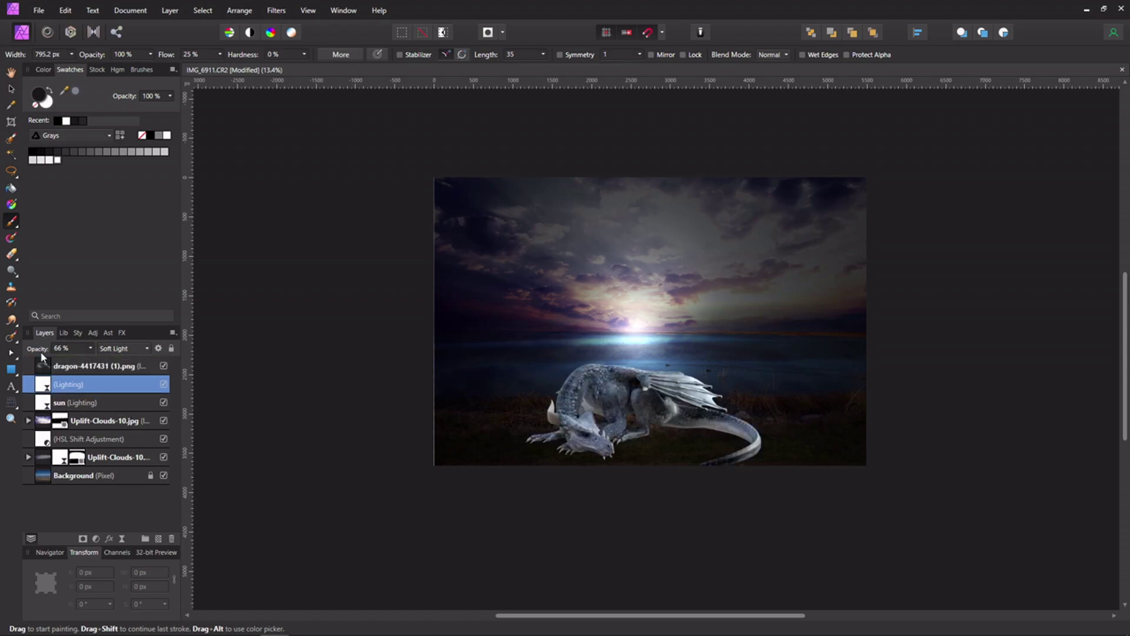
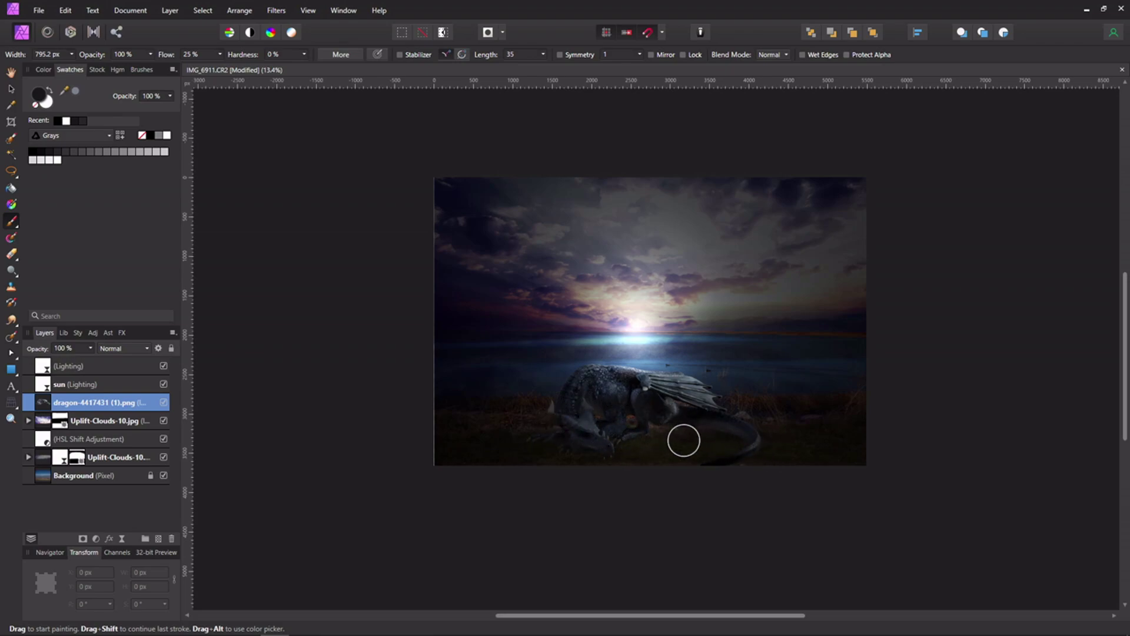
- Add a new empty pixel layer and place it directly beneath the dragon layer
{"action": "scroll", "coordinate": [689, 422], "scroll_direction": "up", "scroll_amount": 3}
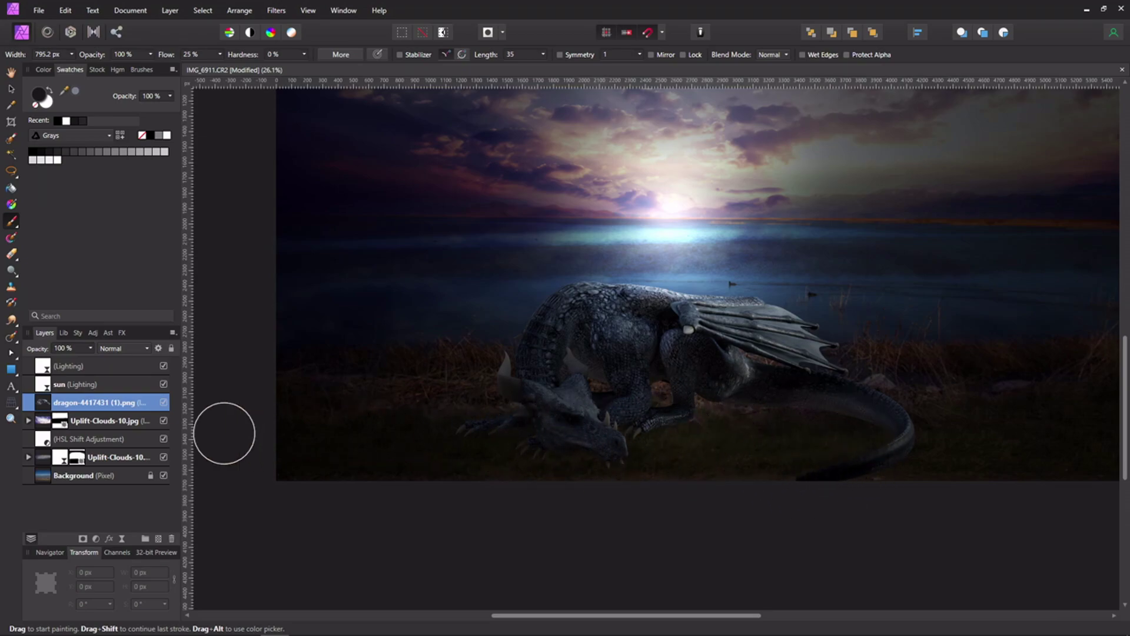
{"action": "left_click", "coordinate": [158, 539]}
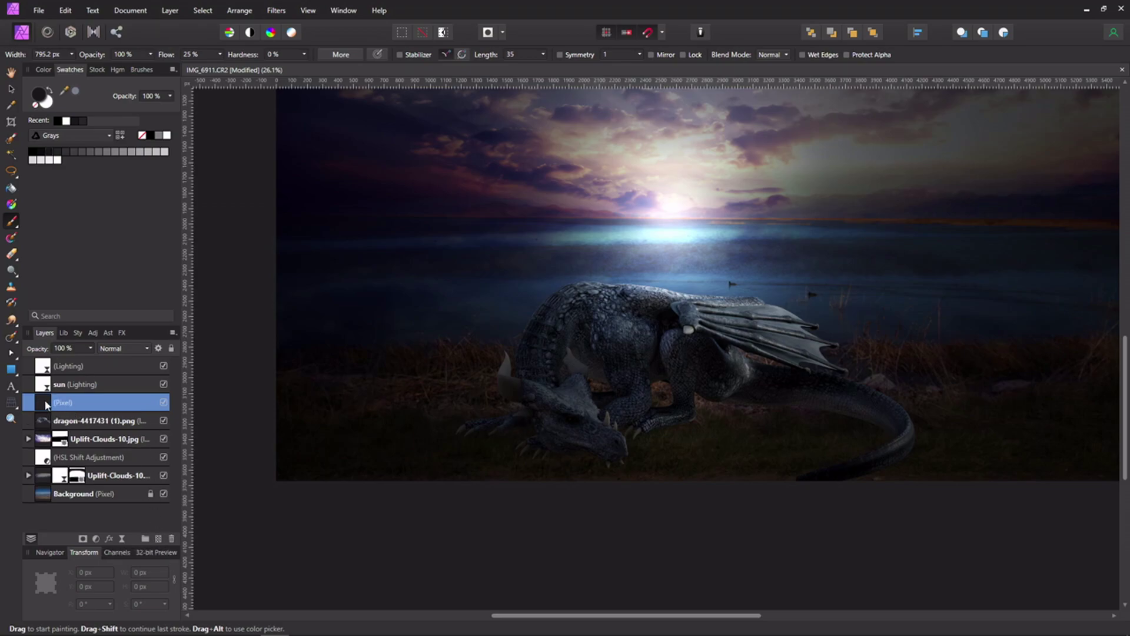
{"action": "left_click_drag", "start_coordinate": [44, 416], "coordinate": [26, 435]}
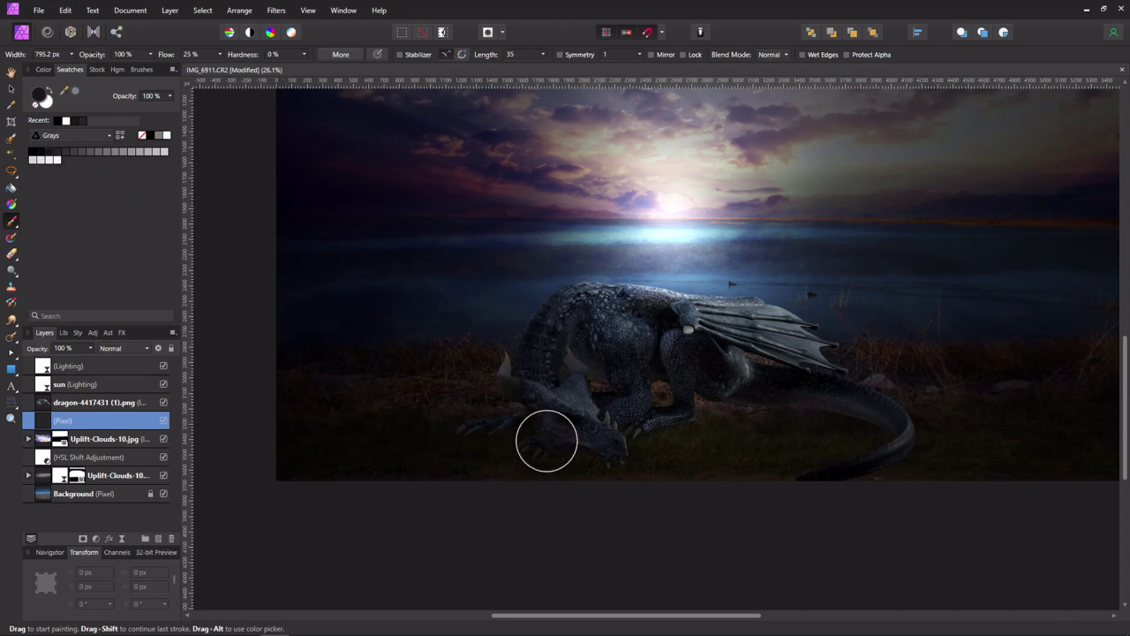
- Reduce the paint brush width to 299.9 px for work around the dragon's claws
{"action": "key", "text": "bracketleft"}
{"action": "key", "text": "bracketleft"}
{"action": "key", "text": "bracketleft"}
{"action": "key", "text": "bracketleft"}
{"action": "key", "text": "bracketleft"}
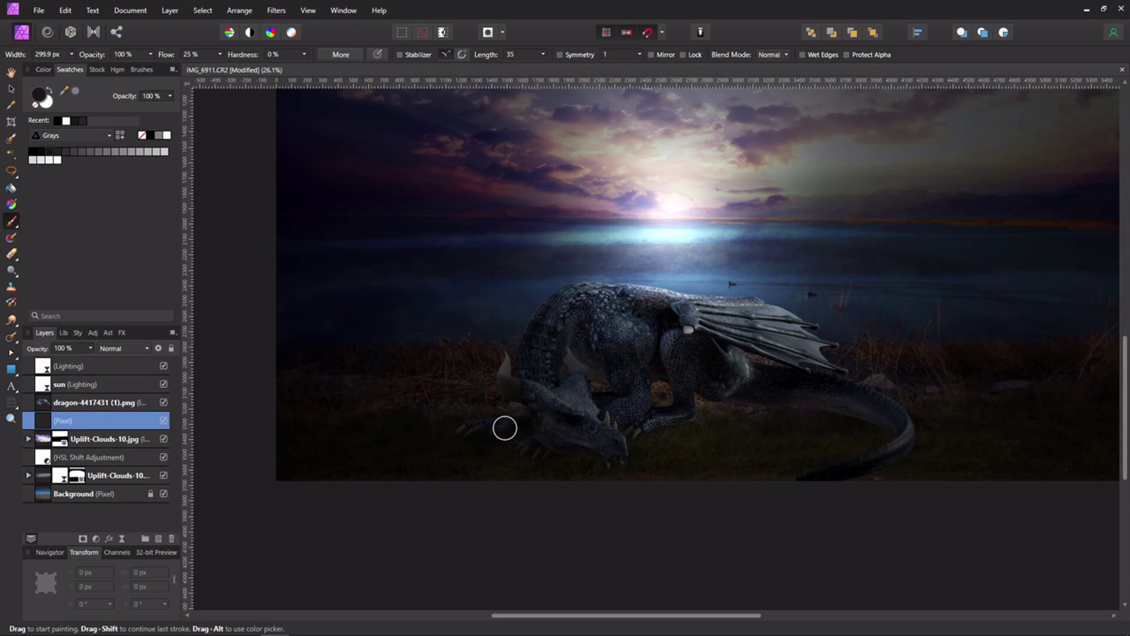
- Set the empty pixel layer beneath the dragon to the Multiply blend mode at 67% opacity
{"action": "left_click", "coordinate": [137, 352]}
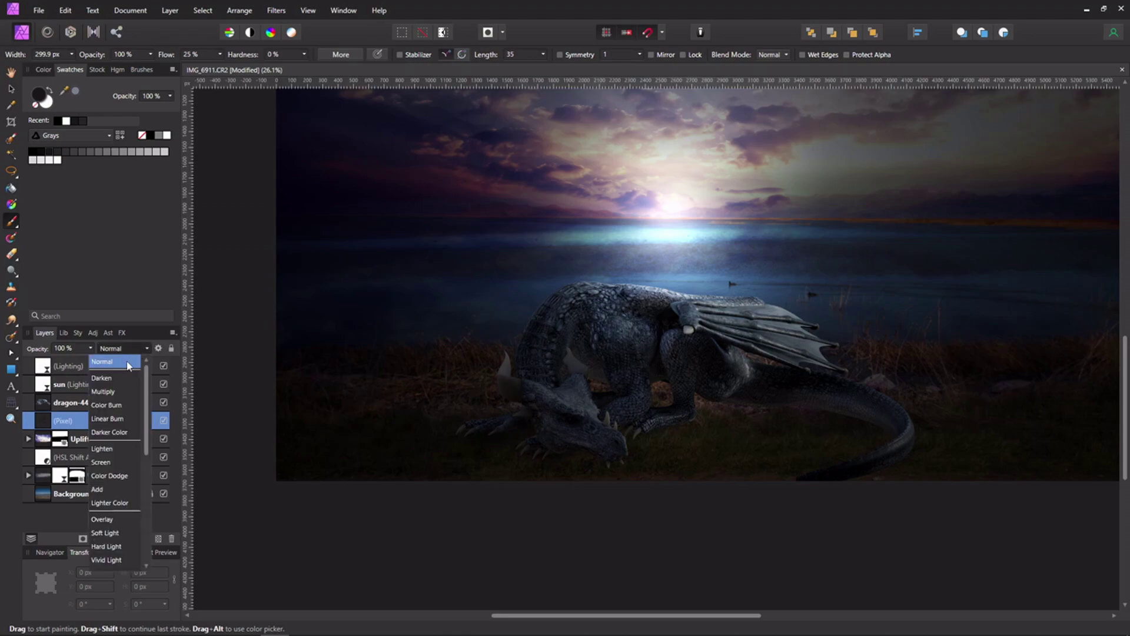
{"action": "left_click", "coordinate": [104, 391]}
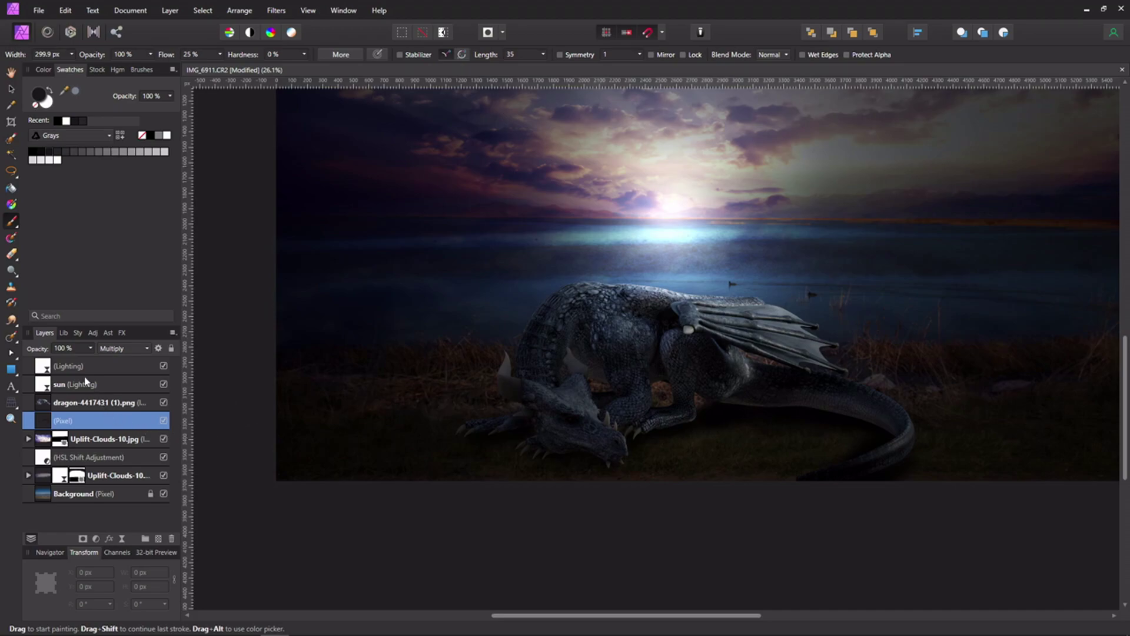
{"action": "left_click", "coordinate": [90, 349]}
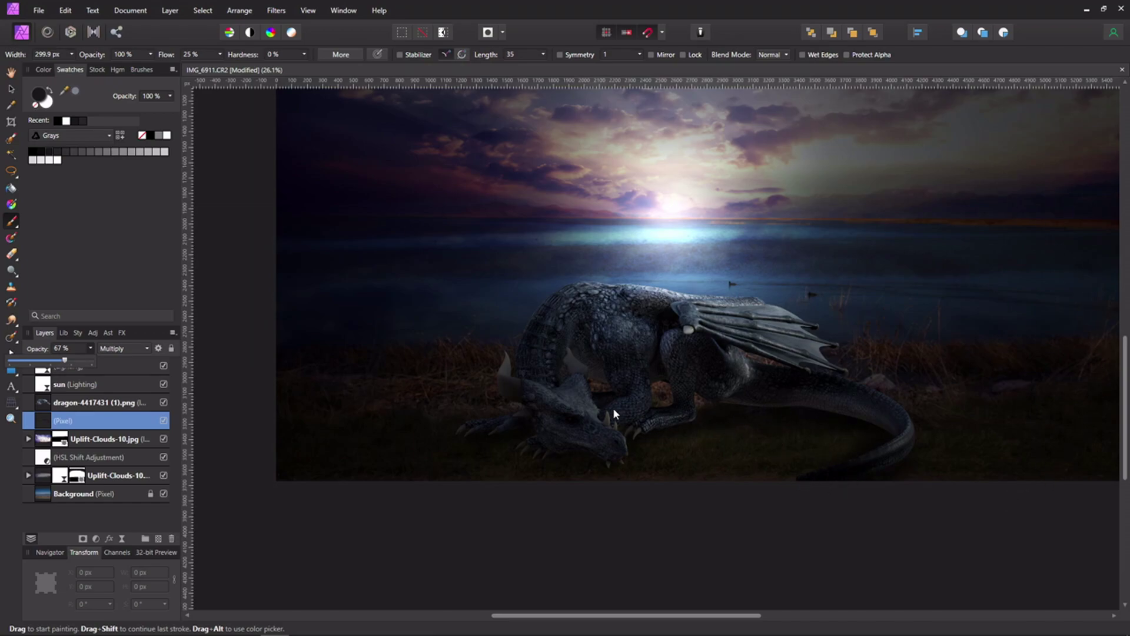
- Rename the Multiply pixel layer beneath the dragon as "shadow"
{"action": "scroll", "coordinate": [648, 404], "scroll_direction": "up", "scroll_amount": 3}
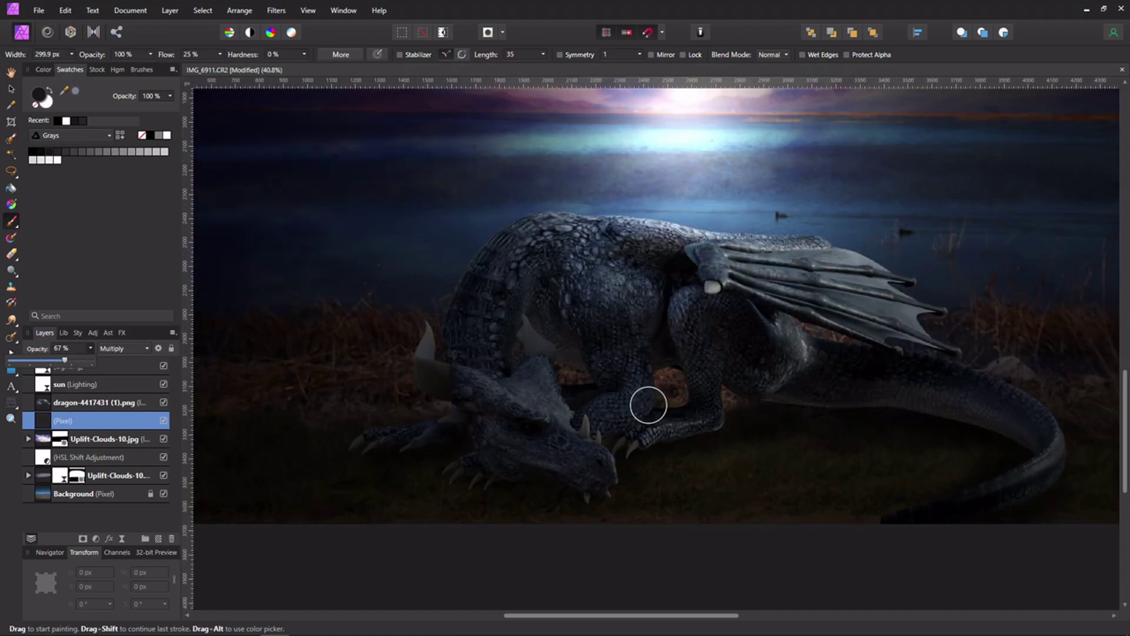
{"action": "key", "text": "space"}
{"action": "left_click_drag", "start_coordinate": [718, 422], "coordinate": [683, 357]}
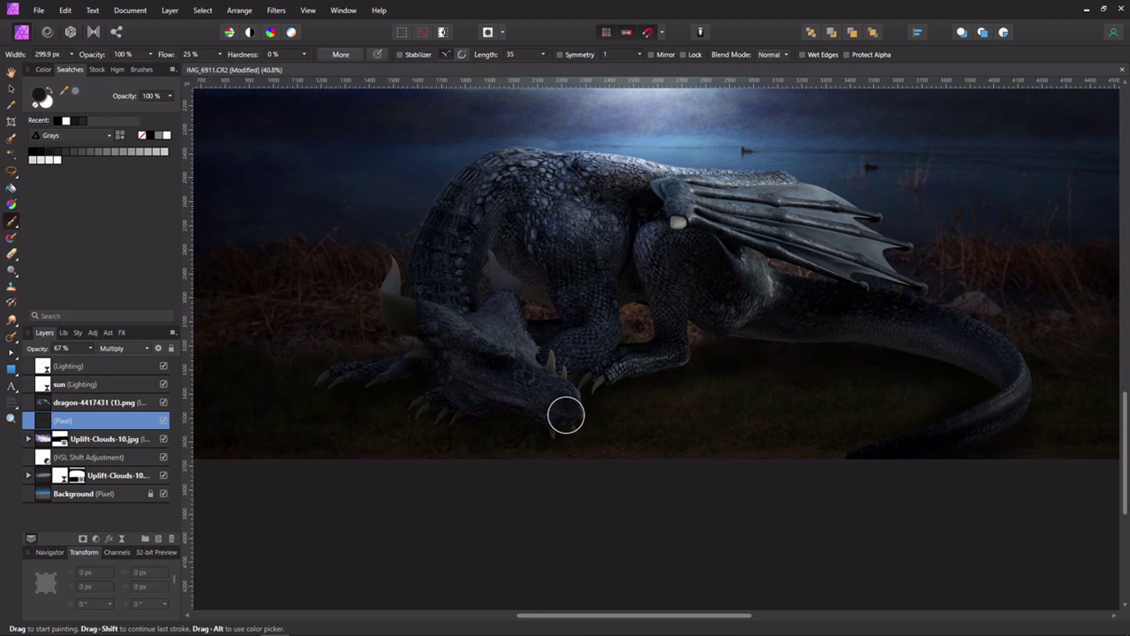
{"action": "double_click", "coordinate": [80, 422]}
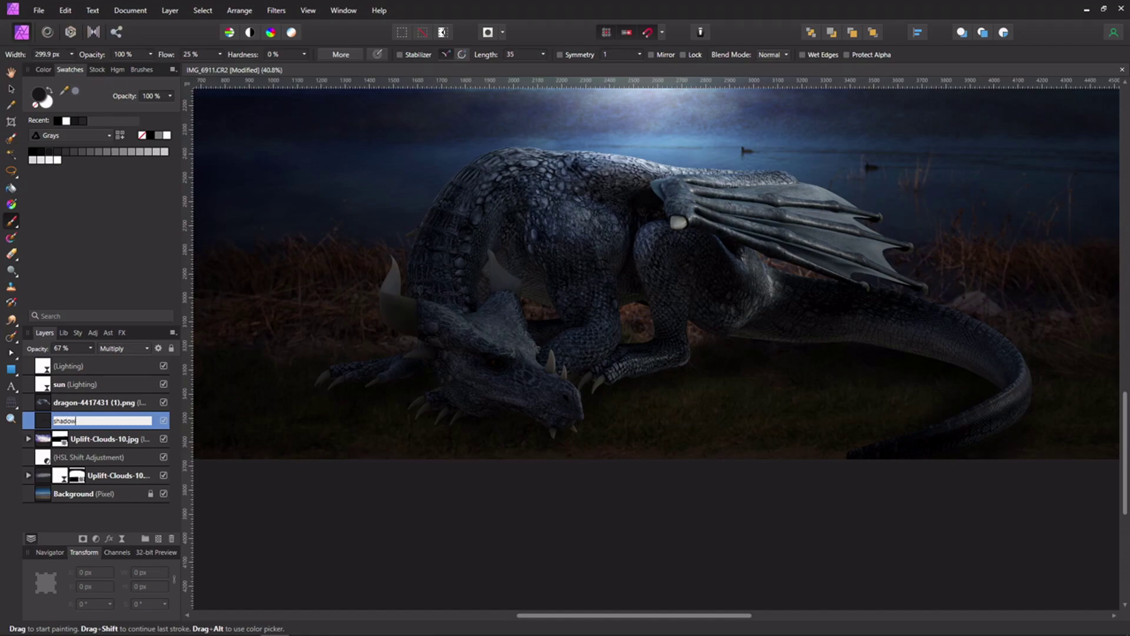
{"action": "key", "text": "Return"}
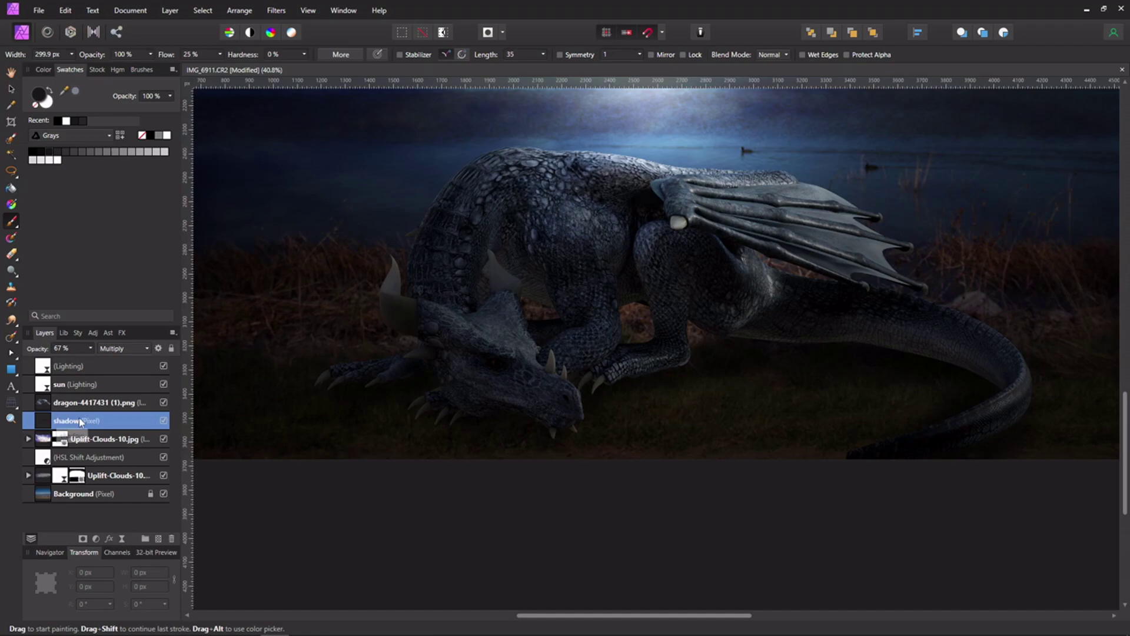
- Add a new pixel layer directly above the dragon layer and load the dragon's outline as a selection for working on it
{"action": "left_click", "coordinate": [158, 540]}
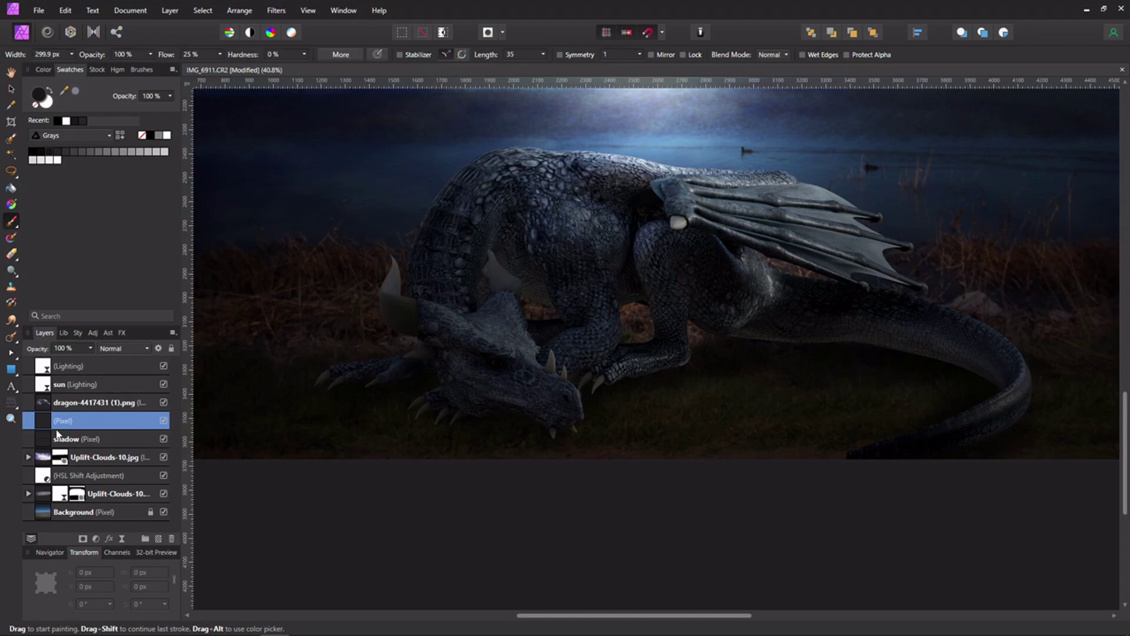
{"action": "left_click_drag", "start_coordinate": [43, 427], "coordinate": [43, 404]}
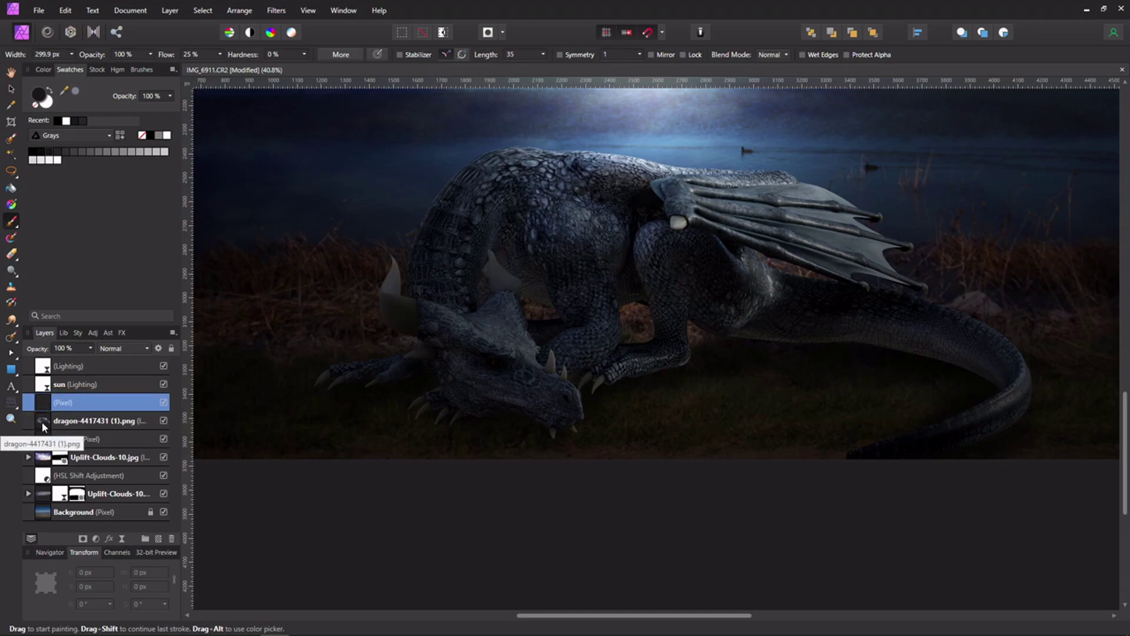
{"action": "left_click", "coordinate": [43, 425]}
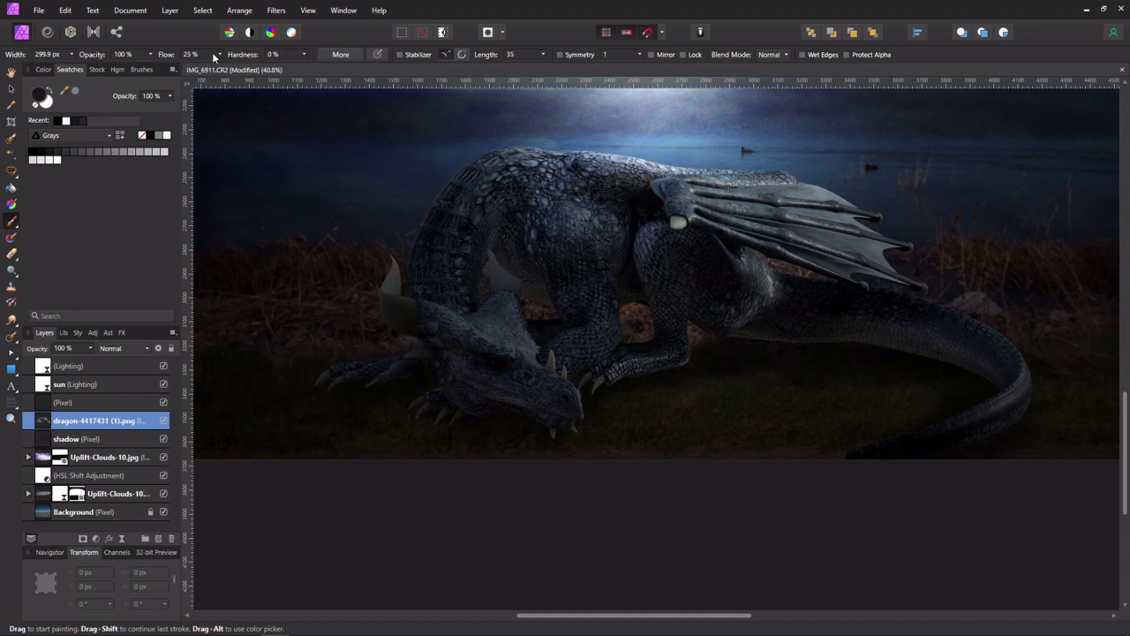
{"action": "left_click", "coordinate": [202, 10]}
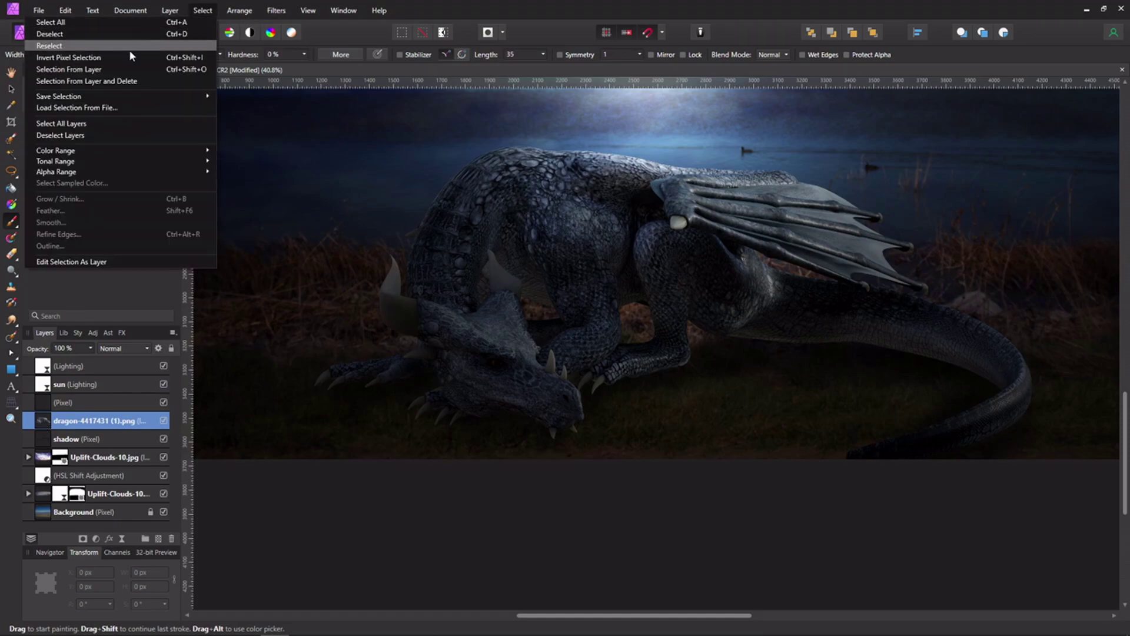
{"action": "left_click", "coordinate": [93, 70]}
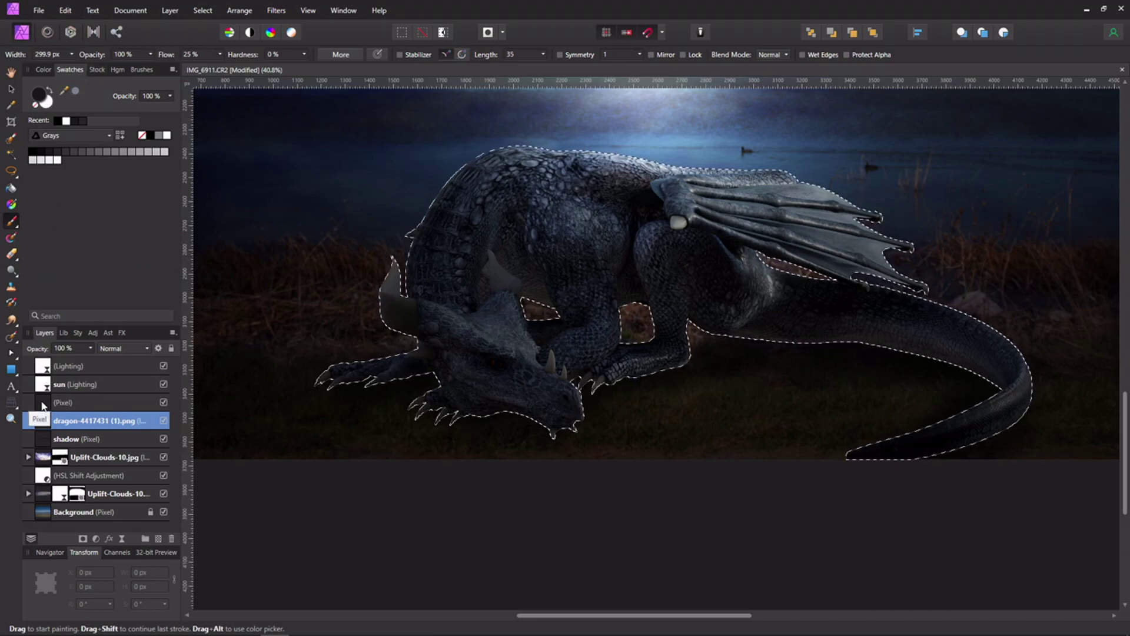
{"action": "left_click", "coordinate": [43, 404]}
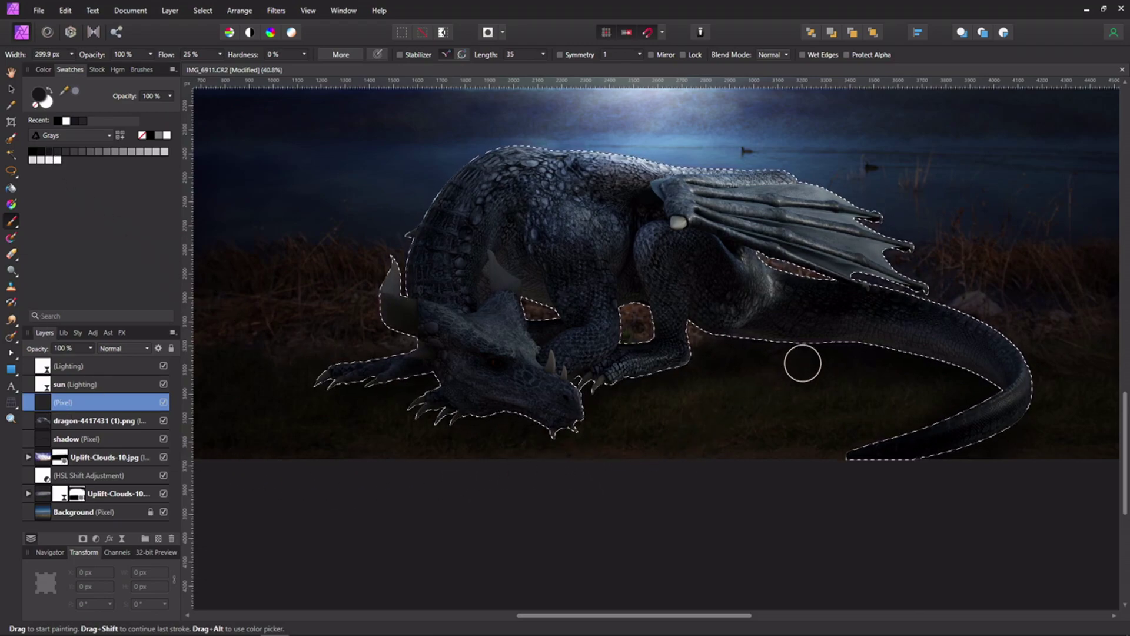
- Reduce the paint brush width to 133.1 px and paint dark shading along the underside of the dragon's belly and tail
{"action": "scroll", "coordinate": [843, 358], "scroll_direction": "up", "scroll_amount": 2}
{"action": "scroll", "coordinate": [839, 357], "scroll_direction": "up", "scroll_amount": 1}
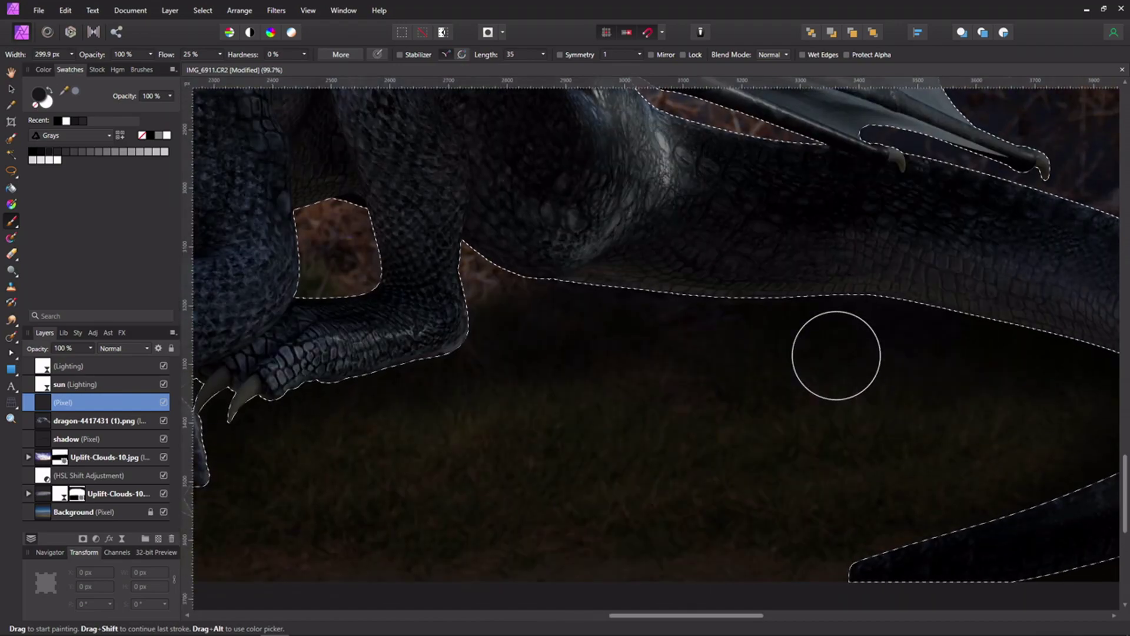
{"action": "key", "text": "bracketleft"}
{"action": "key", "text": "bracketleft"}
{"action": "key", "text": "bracketleft"}
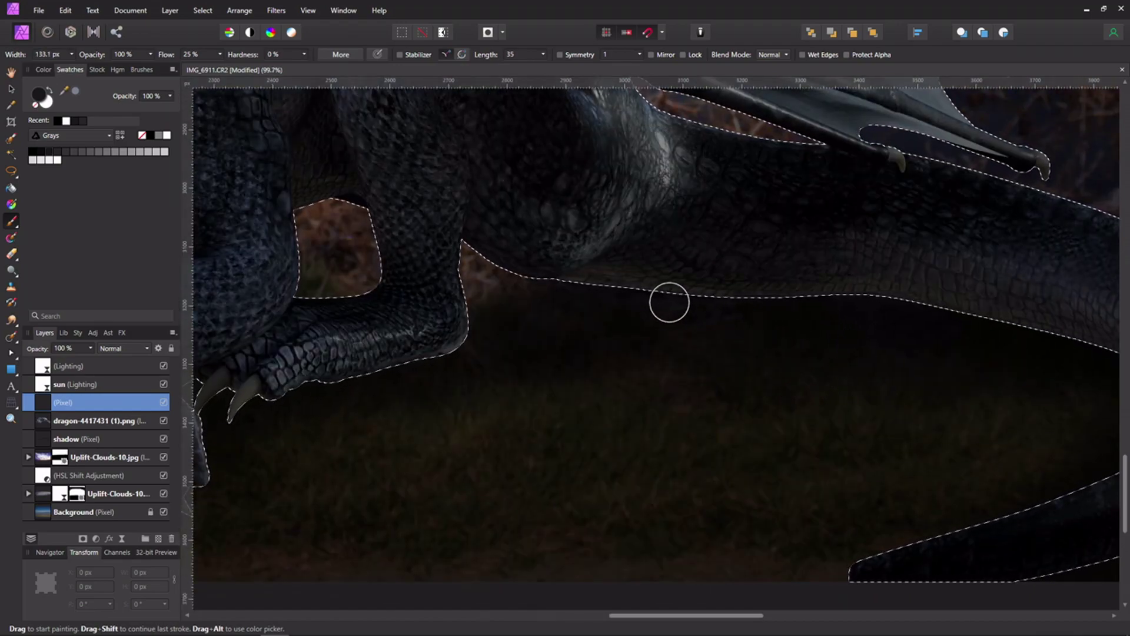
{"action": "mouse_move", "coordinate": [710, 305]}
{"action": "left_mouse_down"}
{"action": "mouse_move", "coordinate": [829, 304]}
{"action": "mouse_move", "coordinate": [610, 293]}
{"action": "mouse_move", "coordinate": [885, 306]}
{"action": "mouse_move", "coordinate": [860, 310]}
{"action": "mouse_move", "coordinate": [833, 293]}
{"action": "mouse_move", "coordinate": [724, 309]}
{"action": "mouse_move", "coordinate": [656, 298]}
{"action": "mouse_move", "coordinate": [984, 321]}
{"action": "left_mouse_up"}
{"action": "left_click_drag", "start_coordinate": [974, 398], "coordinate": [775, 318]}
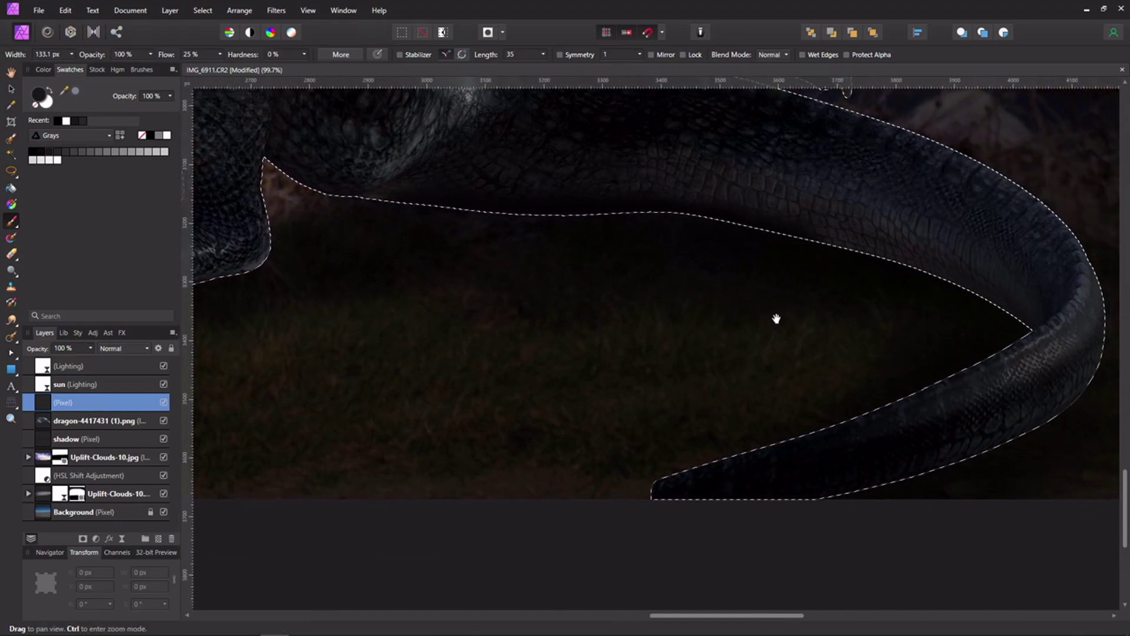
{"action": "mouse_move", "coordinate": [842, 261]}
{"action": "left_mouse_down"}
{"action": "mouse_move", "coordinate": [1061, 416]}
{"action": "mouse_move", "coordinate": [996, 357]}
{"action": "mouse_move", "coordinate": [1019, 349]}
{"action": "mouse_move", "coordinate": [909, 398]}
{"action": "mouse_move", "coordinate": [749, 444]}
{"action": "mouse_move", "coordinate": [951, 390]}
{"action": "mouse_move", "coordinate": [1031, 336]}
{"action": "mouse_move", "coordinate": [1037, 306]}
{"action": "mouse_move", "coordinate": [882, 420]}
{"action": "mouse_move", "coordinate": [970, 435]}
{"action": "mouse_move", "coordinate": [1044, 317]}
{"action": "mouse_move", "coordinate": [910, 410]}
{"action": "mouse_move", "coordinate": [961, 393]}
{"action": "mouse_move", "coordinate": [1049, 297]}
{"action": "mouse_move", "coordinate": [852, 426]}
{"action": "mouse_move", "coordinate": [759, 444]}
{"action": "left_mouse_up"}
- Paint dark shading along the lower edges of the dragon's leg, claws and head, and clear the selection
{"action": "key", "text": "space"}
{"action": "mouse_move", "coordinate": [593, 320]}
{"action": "left_mouse_down"}
{"action": "mouse_move", "coordinate": [884, 391]}
{"action": "mouse_move", "coordinate": [904, 336]}
{"action": "left_mouse_up"}
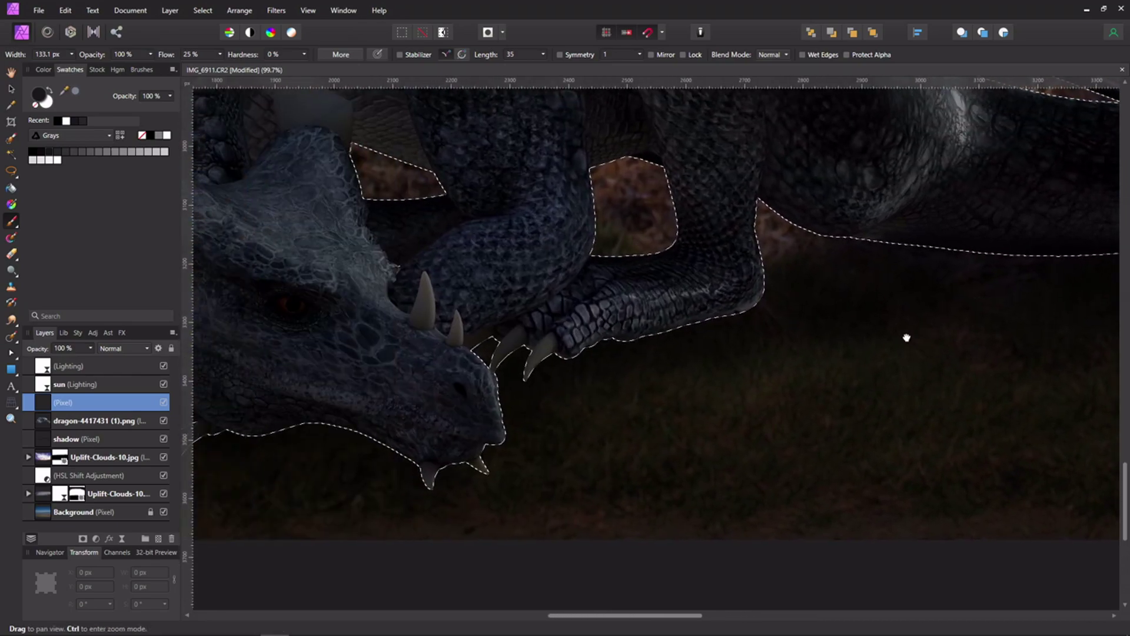
{"action": "mouse_move", "coordinate": [772, 305]}
{"action": "left_mouse_down"}
{"action": "mouse_move", "coordinate": [563, 359]}
{"action": "mouse_move", "coordinate": [766, 320]}
{"action": "mouse_move", "coordinate": [553, 374]}
{"action": "mouse_move", "coordinate": [730, 337]}
{"action": "mouse_move", "coordinate": [783, 302]}
{"action": "mouse_move", "coordinate": [739, 325]}
{"action": "left_mouse_up"}
{"action": "key", "text": "space"}
{"action": "left_click_drag", "start_coordinate": [610, 436], "coordinate": [908, 377]}
{"action": "mouse_move", "coordinate": [681, 429]}
{"action": "left_mouse_down"}
{"action": "mouse_move", "coordinate": [535, 379]}
{"action": "mouse_move", "coordinate": [639, 391]}
{"action": "mouse_move", "coordinate": [673, 381]}
{"action": "mouse_move", "coordinate": [596, 373]}
{"action": "mouse_move", "coordinate": [480, 396]}
{"action": "mouse_move", "coordinate": [409, 356]}
{"action": "mouse_move", "coordinate": [459, 389]}
{"action": "mouse_move", "coordinate": [475, 325]}
{"action": "mouse_move", "coordinate": [557, 305]}
{"action": "mouse_move", "coordinate": [404, 333]}
{"action": "mouse_move", "coordinate": [365, 323]}
{"action": "mouse_move", "coordinate": [642, 301]}
{"action": "left_mouse_up"}
{"action": "key", "text": "space"}
{"action": "scroll", "coordinate": [815, 306], "scroll_direction": "down", "scroll_amount": 5}
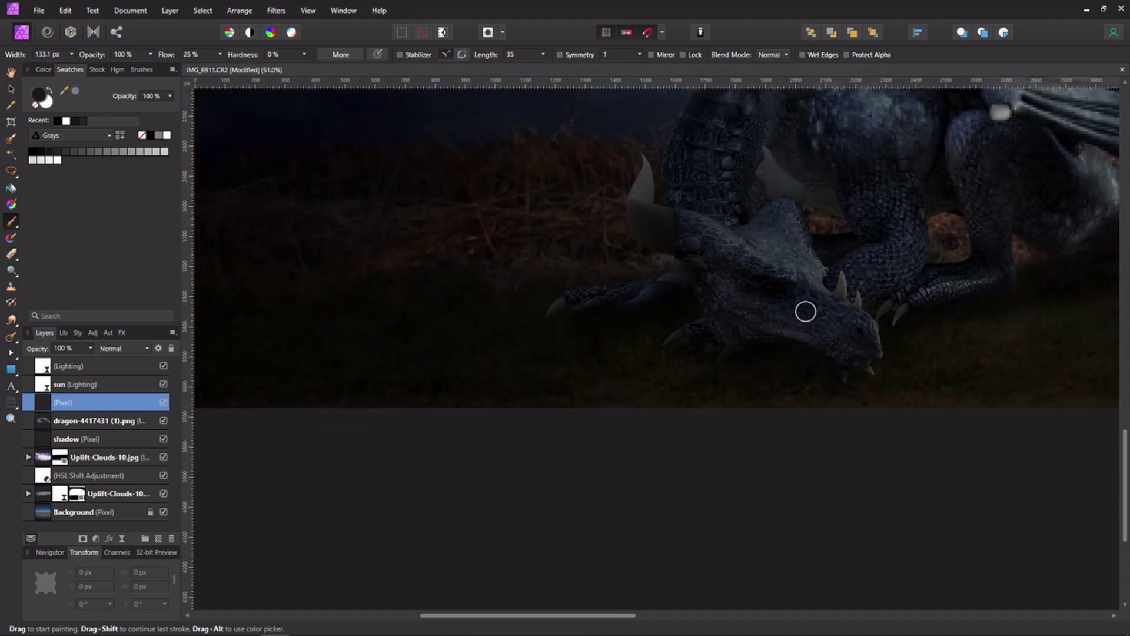
{"action": "key", "text": "space"}
{"action": "mouse_move", "coordinate": [805, 310]}
{"action": "left_mouse_down"}
{"action": "mouse_move", "coordinate": [873, 307]}
{"action": "mouse_move", "coordinate": [638, 373]}
{"action": "left_mouse_up"}
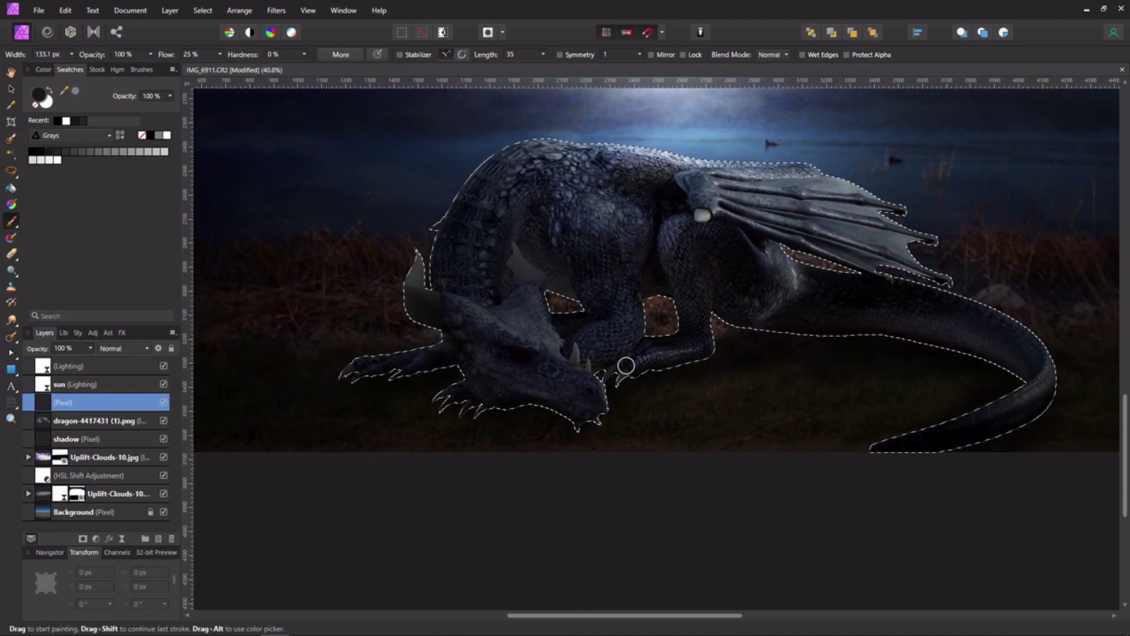
{"action": "scroll", "coordinate": [624, 369], "scroll_direction": "down", "scroll_amount": 1}
{"action": "key", "text": "ctrl+d"}
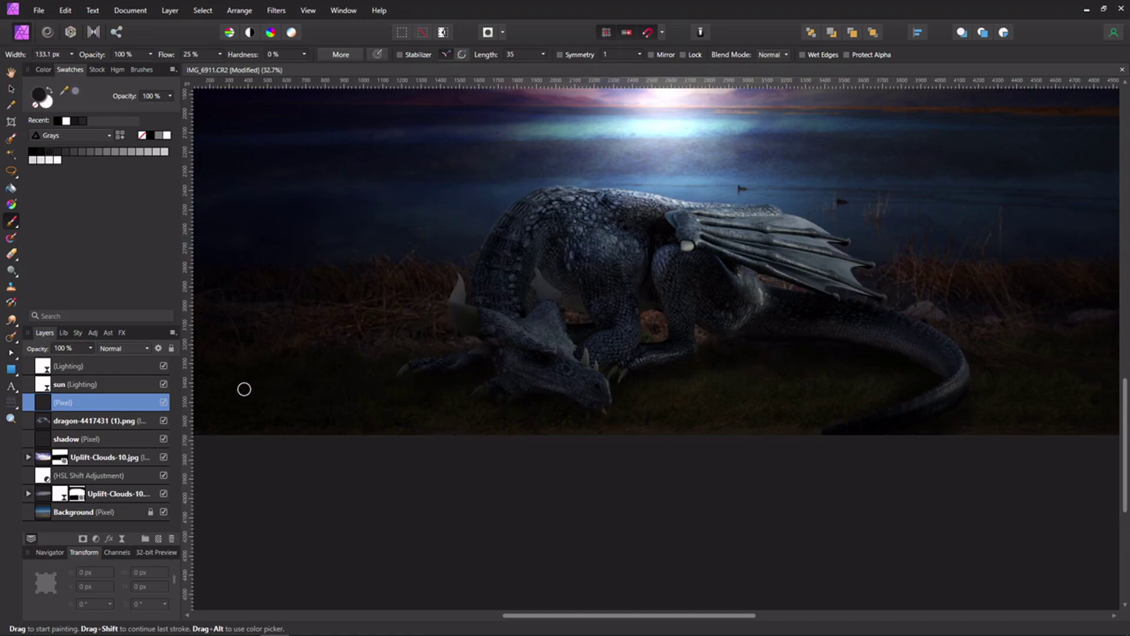
- Set the shading layer above the dragon to the Multiply blend mode at 81% opacity
{"action": "left_click", "coordinate": [146, 349]}
{"action": "left_click", "coordinate": [115, 391]}
{"action": "left_click", "coordinate": [92, 349]}
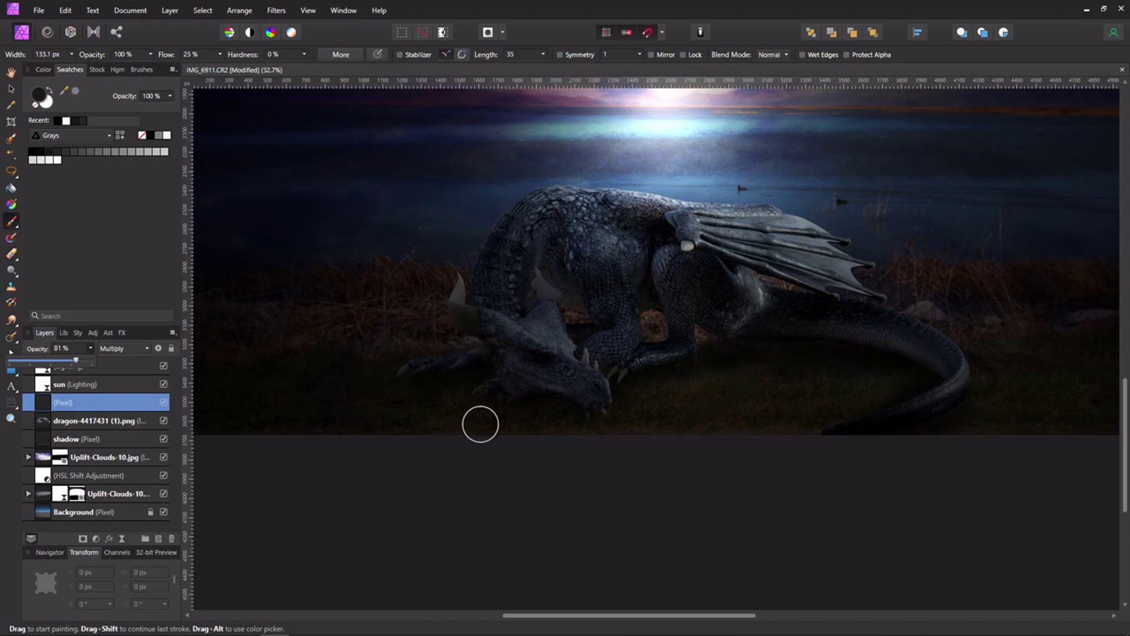
- Switch to the Erase Brush and reduce its width to 165.7 px for work near the dragon's belly
{"action": "key", "text": "e"}
{"action": "key", "text": "e"}
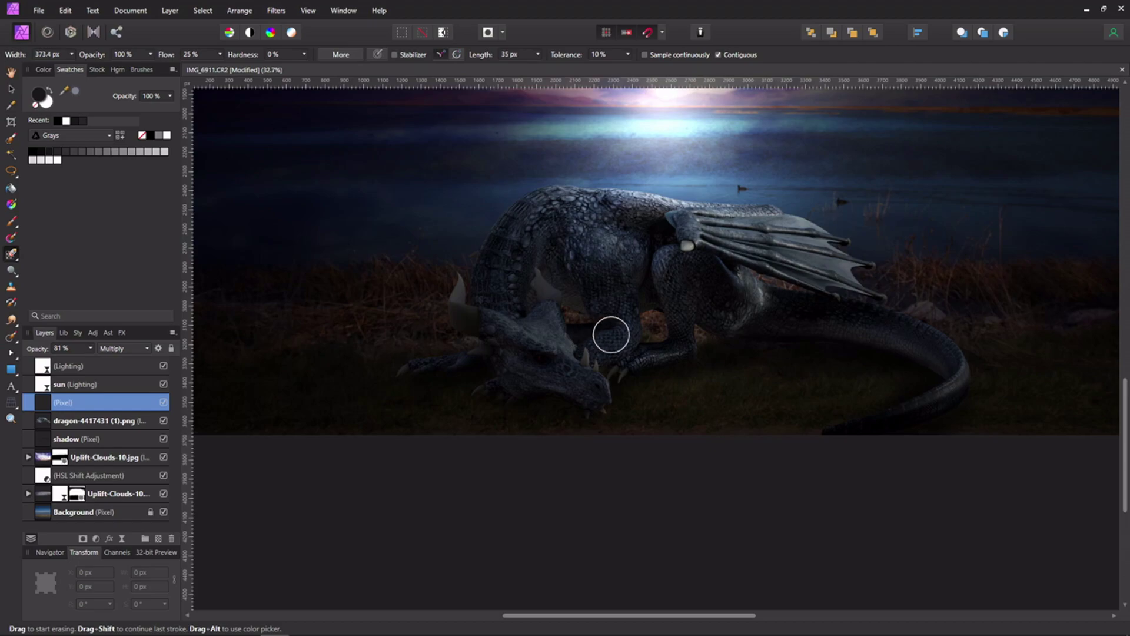
{"action": "key", "text": "e"}
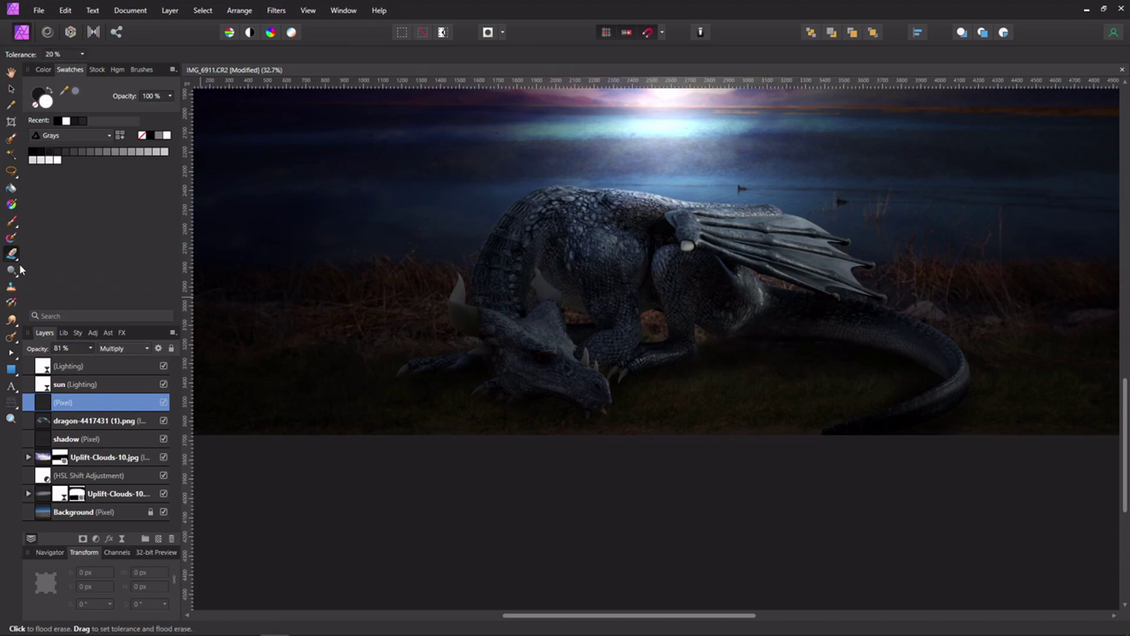
{"action": "key", "text": "e"}
{"action": "key", "text": "e"}
{"action": "key", "text": "e"}
{"action": "key", "text": "e"}
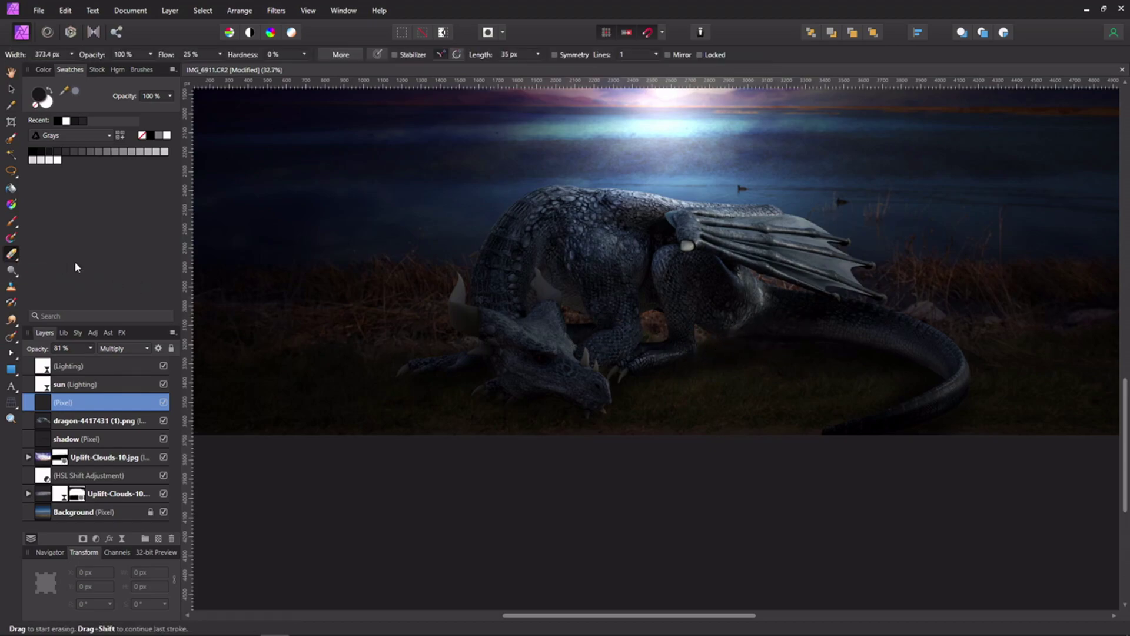
{"action": "scroll", "coordinate": [802, 333], "scroll_direction": "up", "scroll_amount": 5}
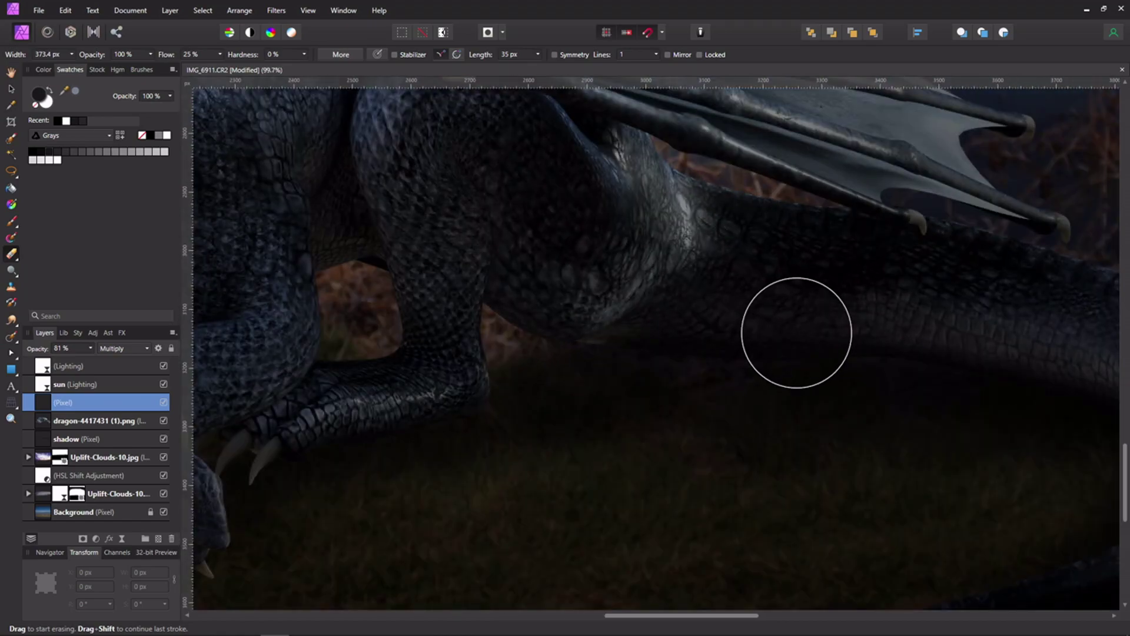
{"action": "key", "text": "bracketleft"}
{"action": "key", "text": "bracketleft"}
{"action": "key", "text": "bracketleft"}
{"action": "key", "text": "bracketleft"}
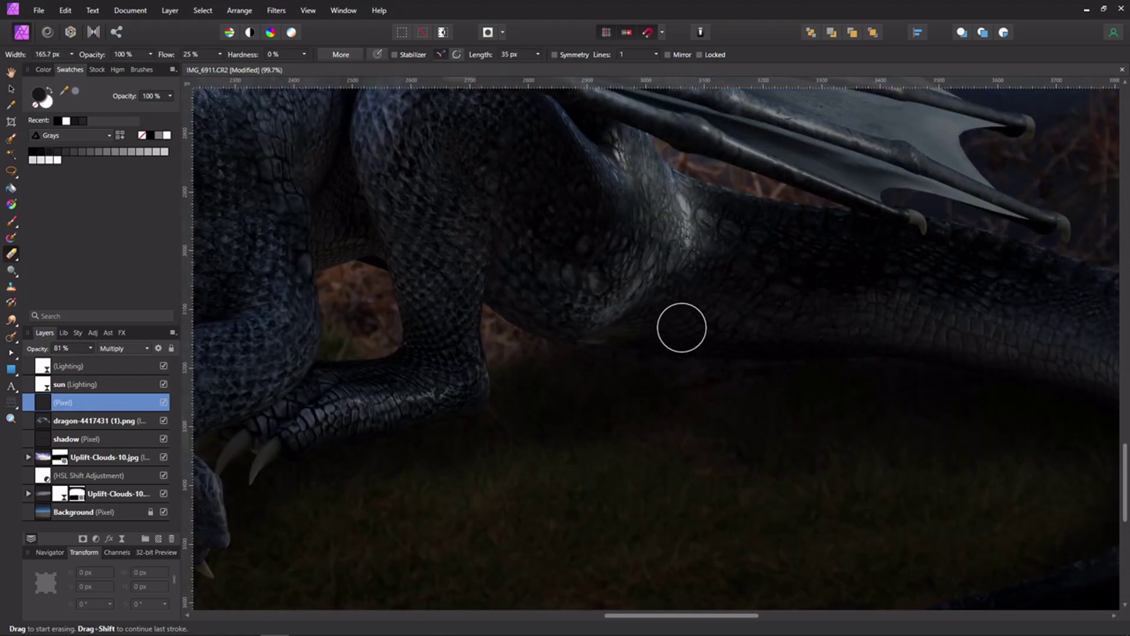
- Lower the Erase Brush opacity to 55% and soften the shading along the underside of the belly and tail
{"action": "left_click", "coordinate": [152, 54]}
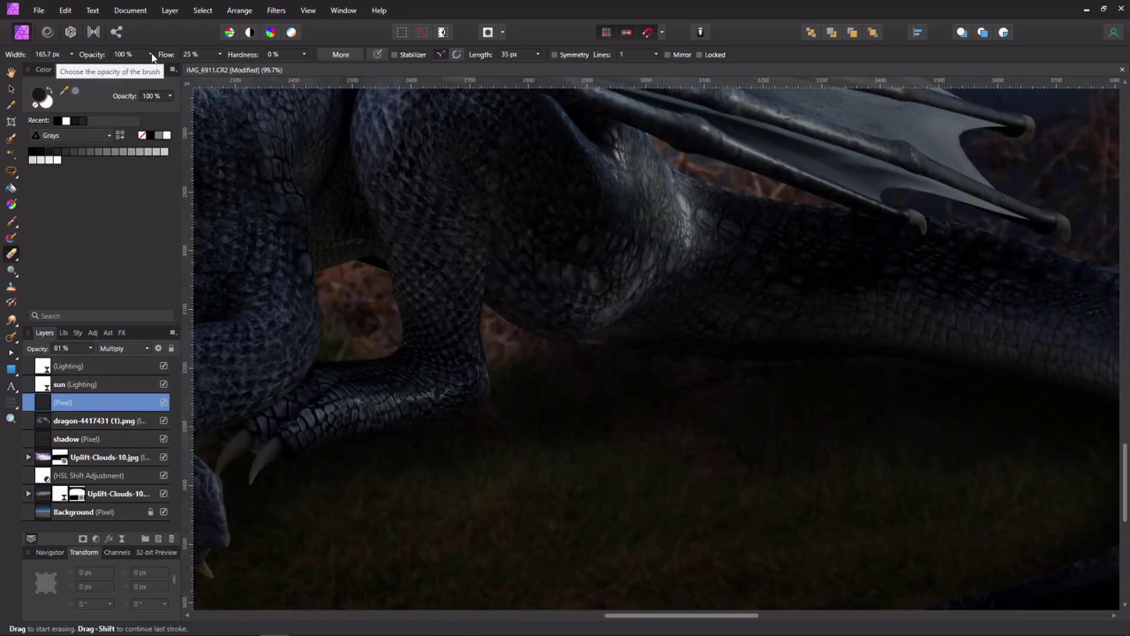
{"action": "left_click_drag", "start_coordinate": [115, 73], "coordinate": [116, 73]}
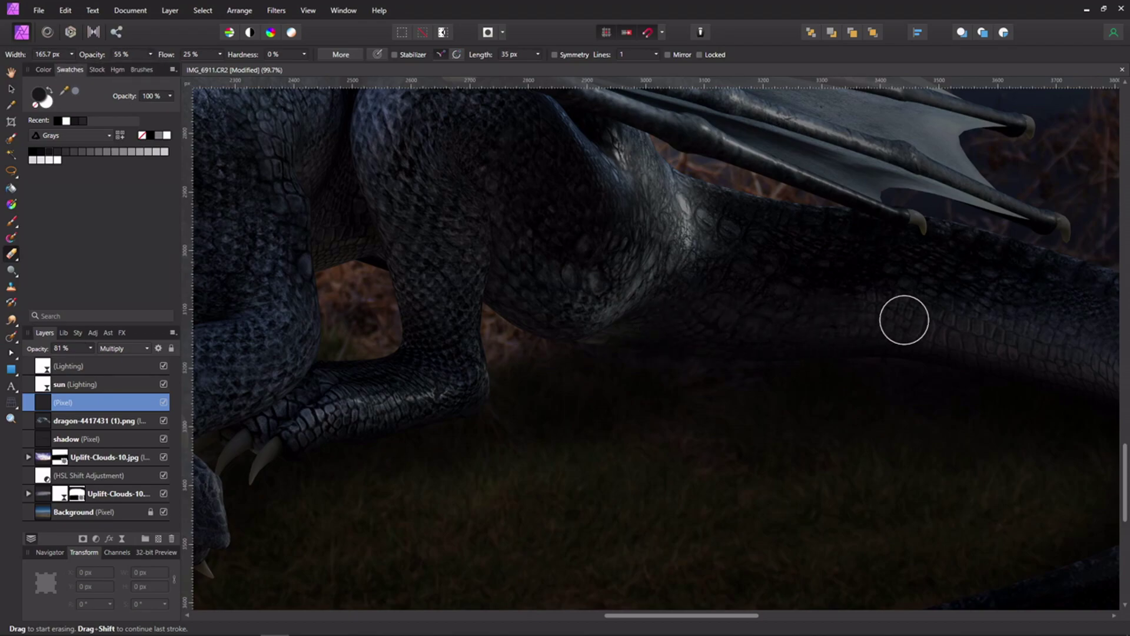
{"action": "scroll", "coordinate": [897, 334], "scroll_direction": "down", "scroll_amount": 3}
{"action": "scroll", "coordinate": [897, 335], "scroll_direction": "down", "scroll_amount": 3}
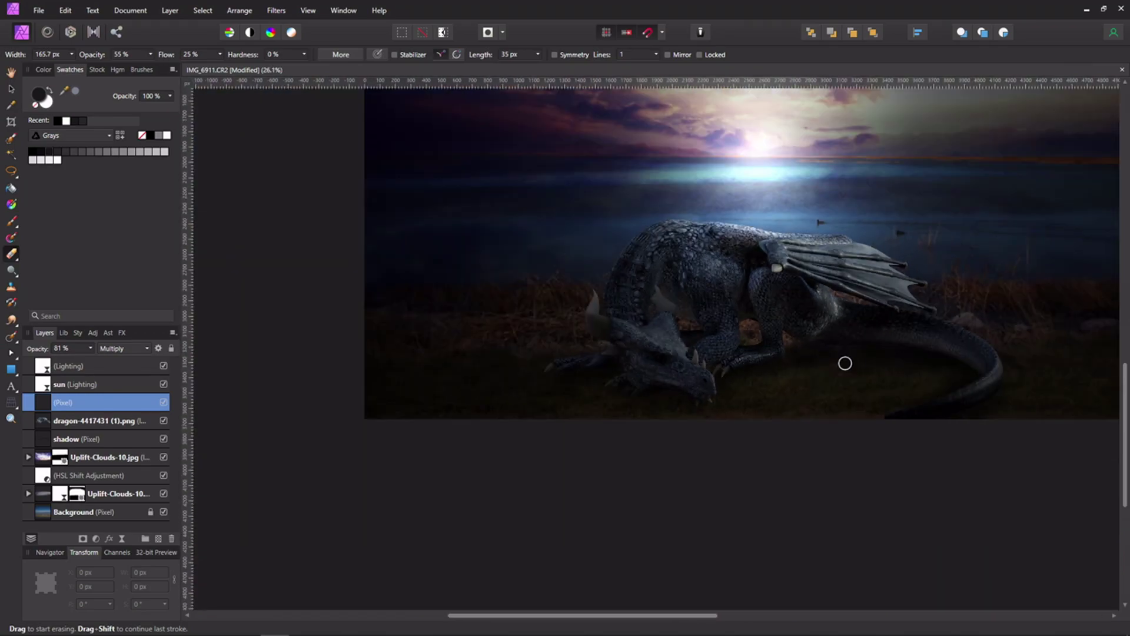
{"action": "left_click_drag", "start_coordinate": [767, 360], "coordinate": [692, 443]}
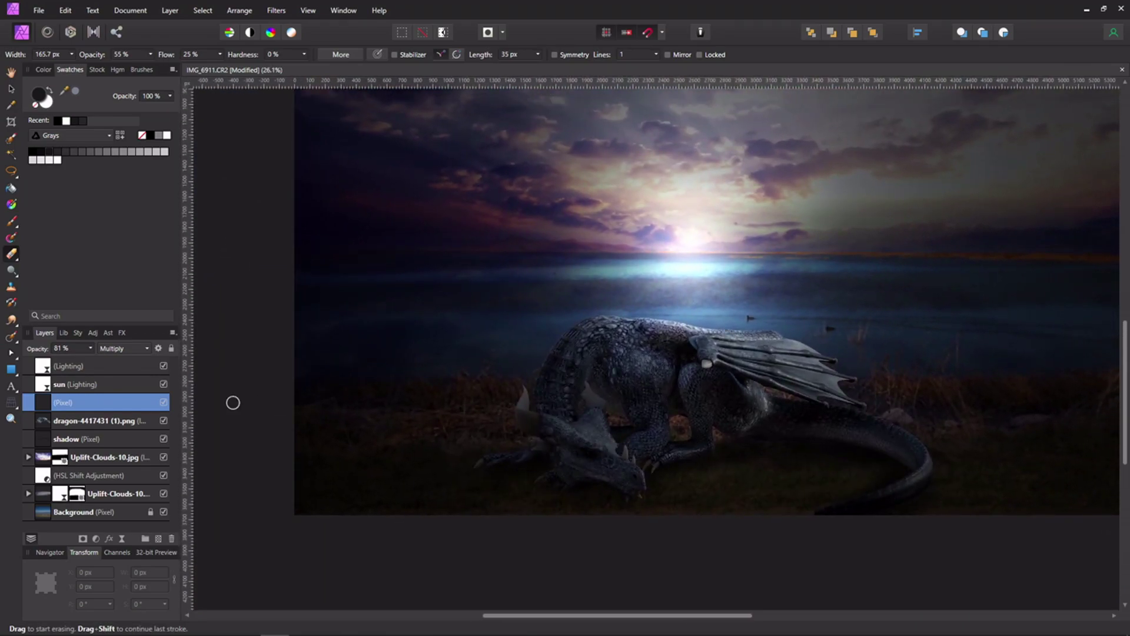
- Rename the shading layer above the dragon as "shadow on dragon" and add a new pixel layer above it
{"action": "double_click", "coordinate": [75, 404]}
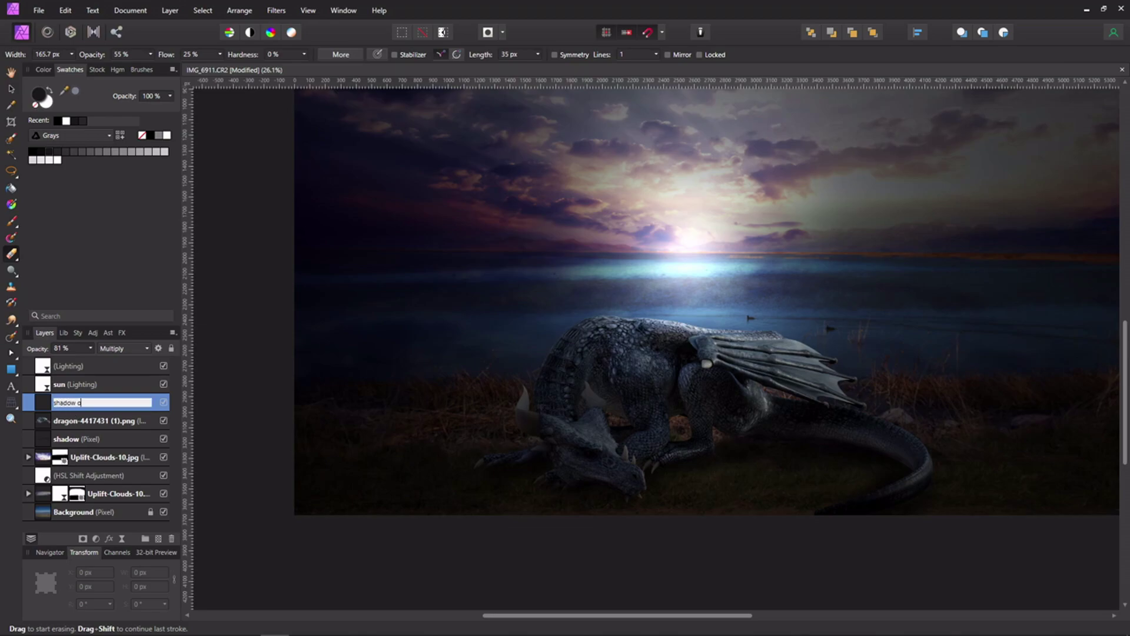
{"action": "key", "text": "Return"}
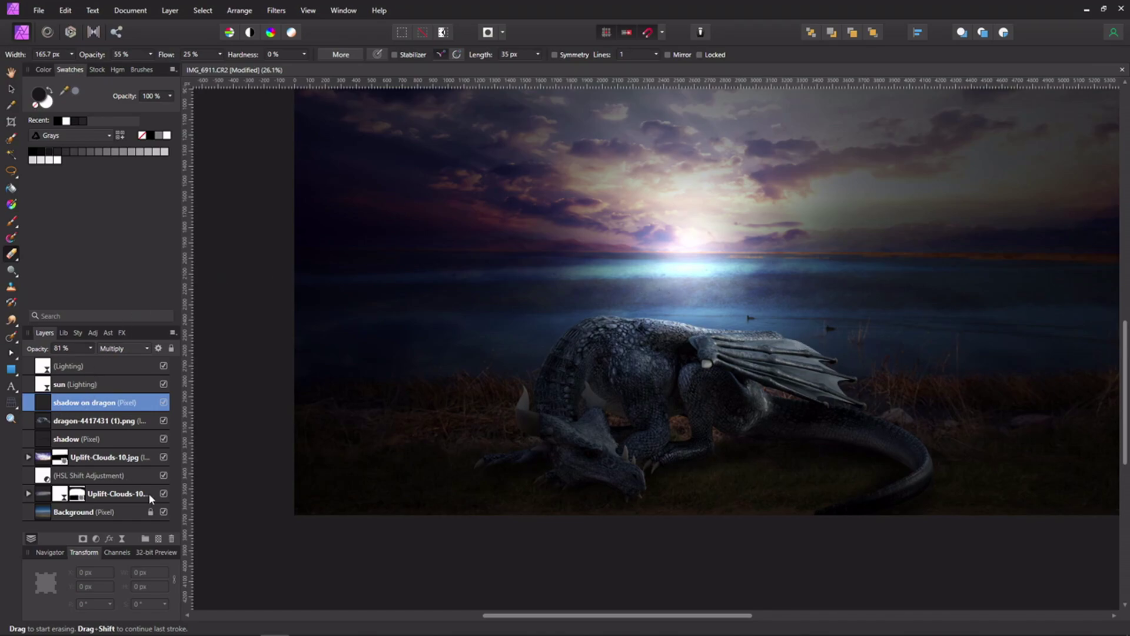
{"action": "left_click", "coordinate": [158, 538]}
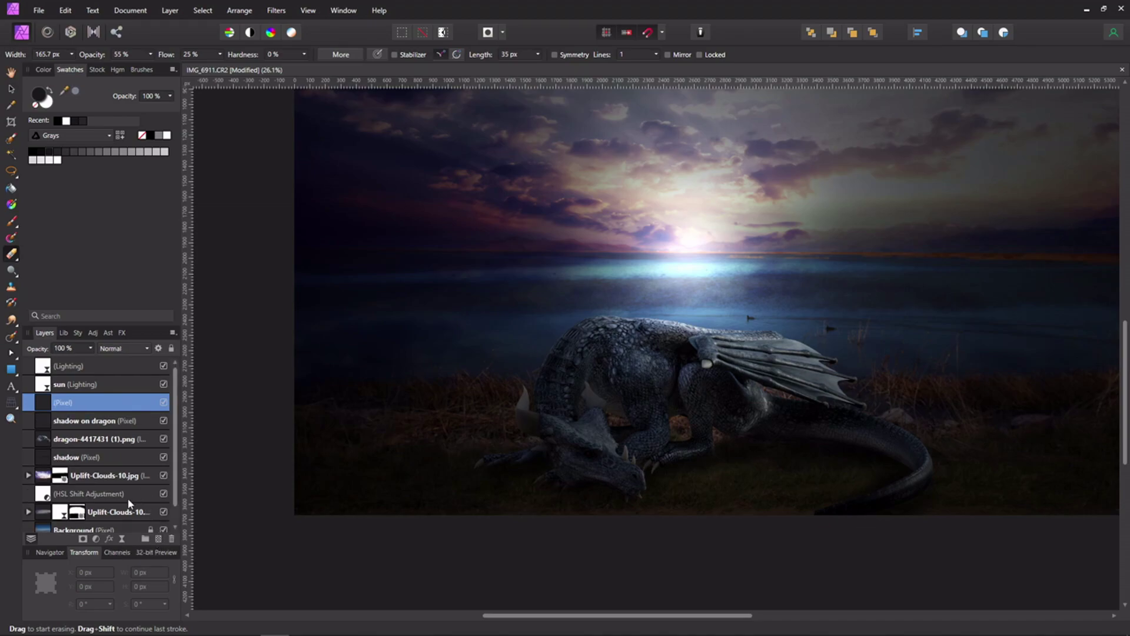
- Ready the Paint Brush with white as the active colour and create a selection from the dragon layer
{"action": "left_click", "coordinate": [49, 101]}
{"action": "key", "text": "b"}
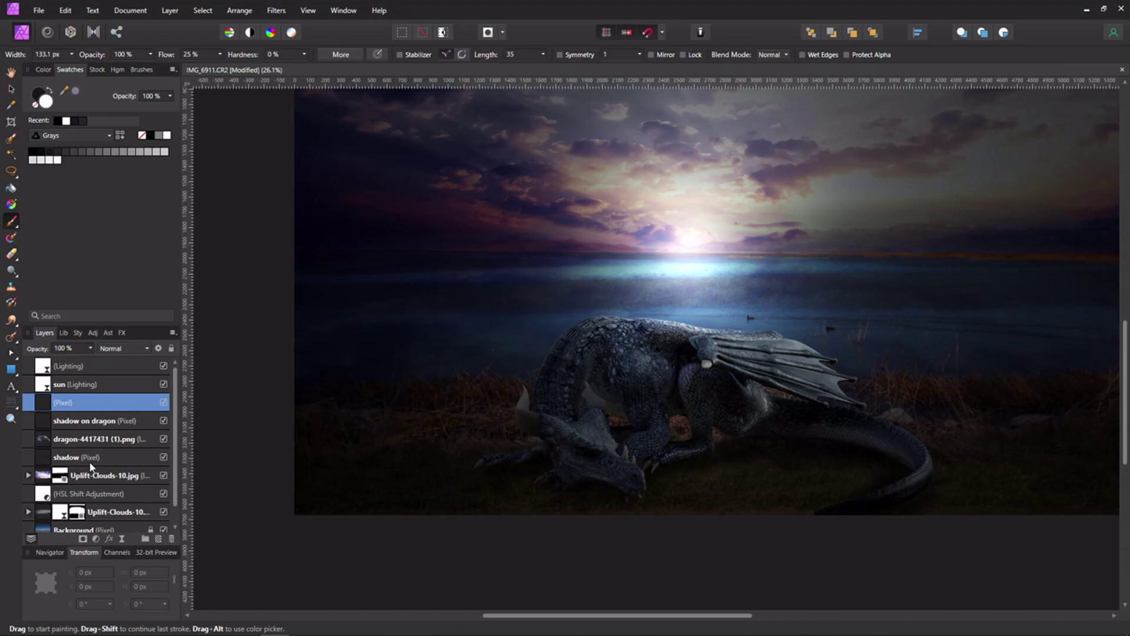
{"action": "left_click", "coordinate": [47, 442]}
{"action": "left_click", "coordinate": [206, 11]}
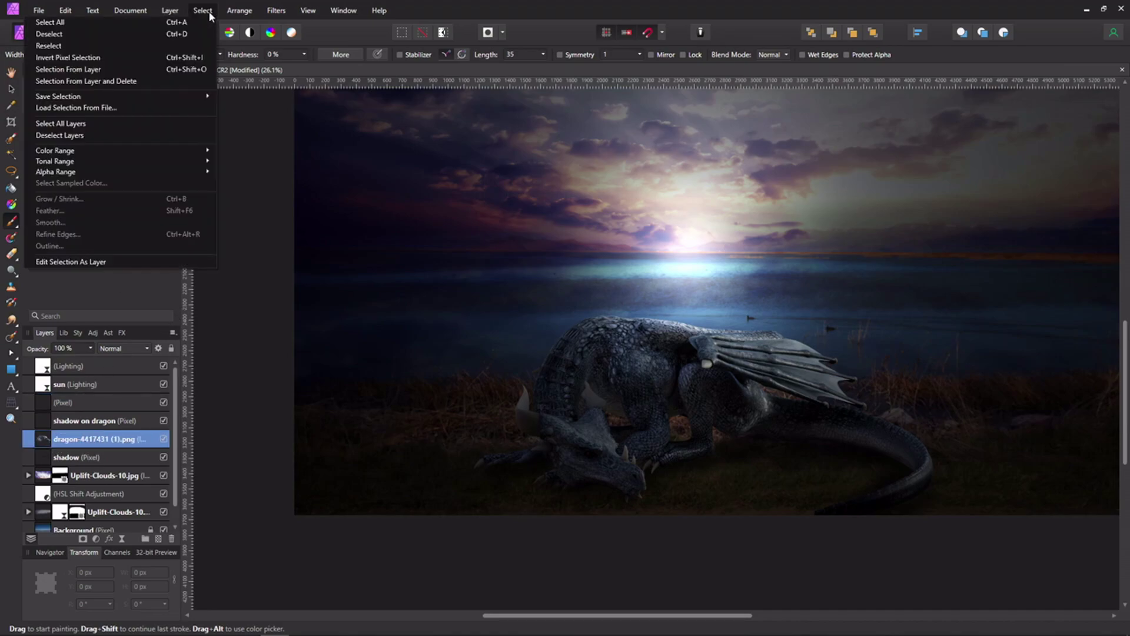
{"action": "left_click", "coordinate": [166, 69]}
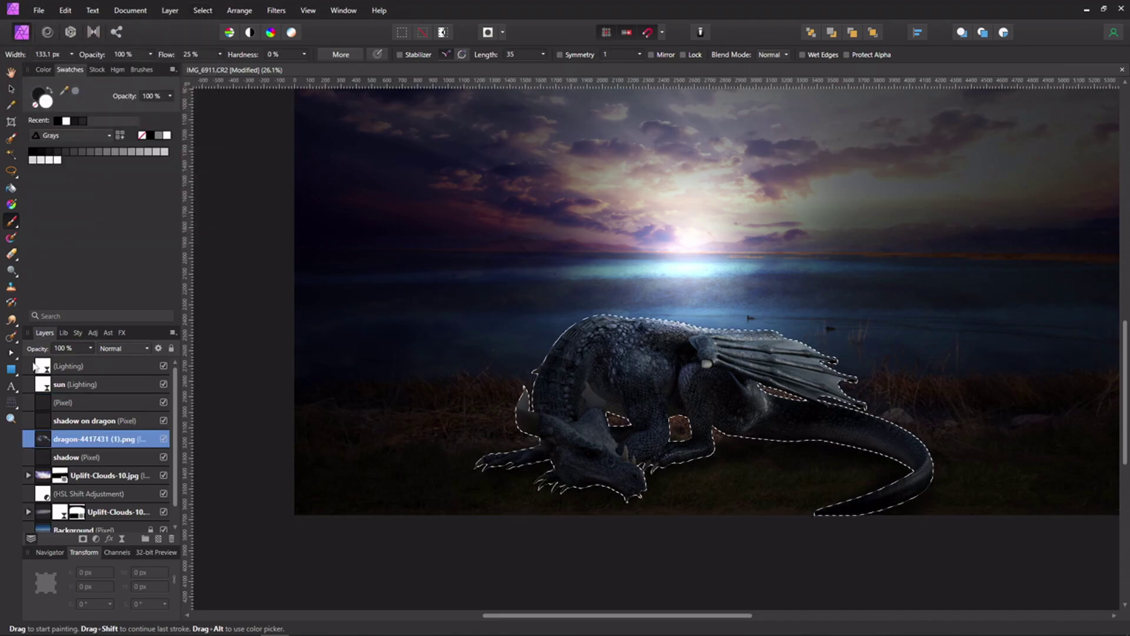
- Rename the empty pixel layer above "shadow on dragon" as "Highlight"
{"action": "left_click", "coordinate": [75, 400]}
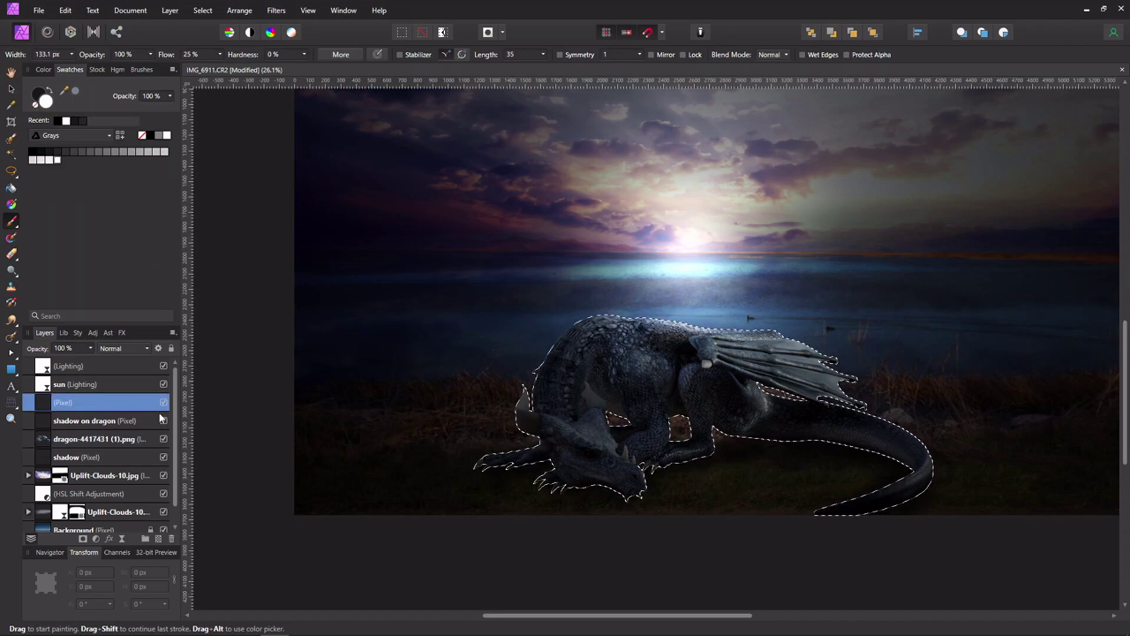
{"action": "double_click", "coordinate": [131, 407]}
{"action": "type", "text": "High"}
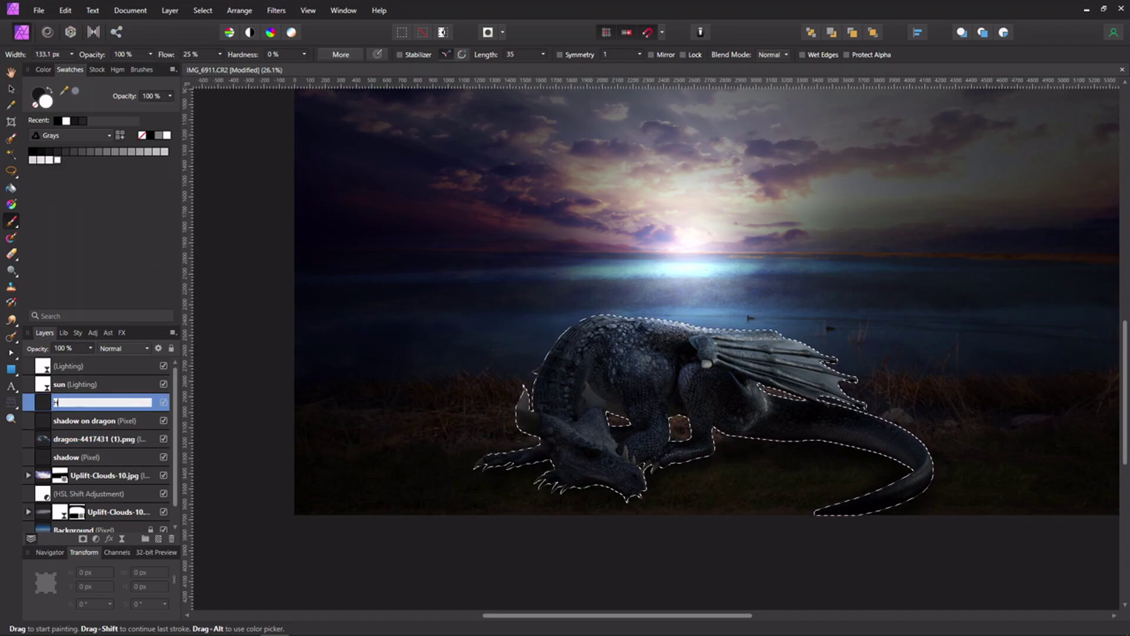
{"action": "type", "text": "light"}
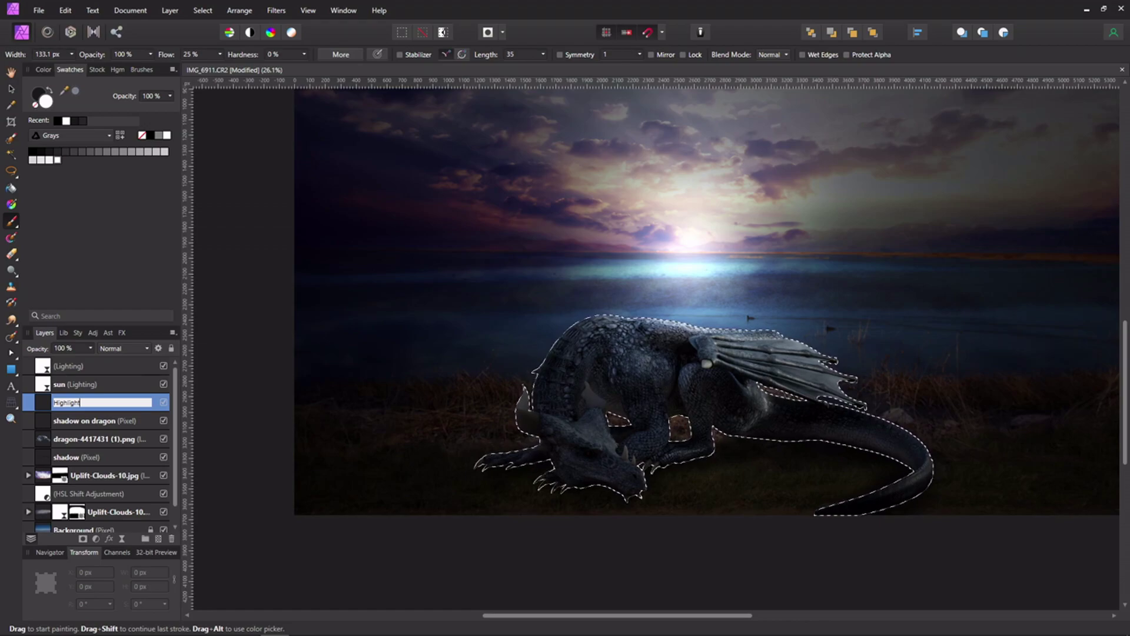
{"action": "key", "text": "Return"}
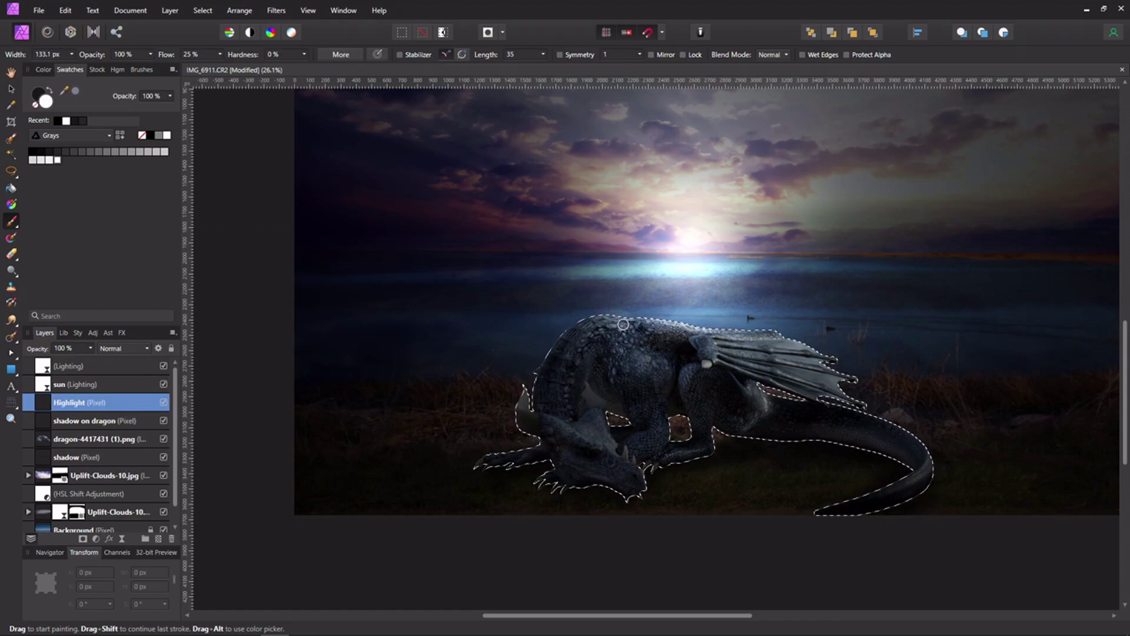
- Paint white rim highlights along the dragon's back and the edges of its wing on the Highlight layer
{"action": "scroll", "coordinate": [666, 315], "scroll_direction": "up", "scroll_amount": 4}
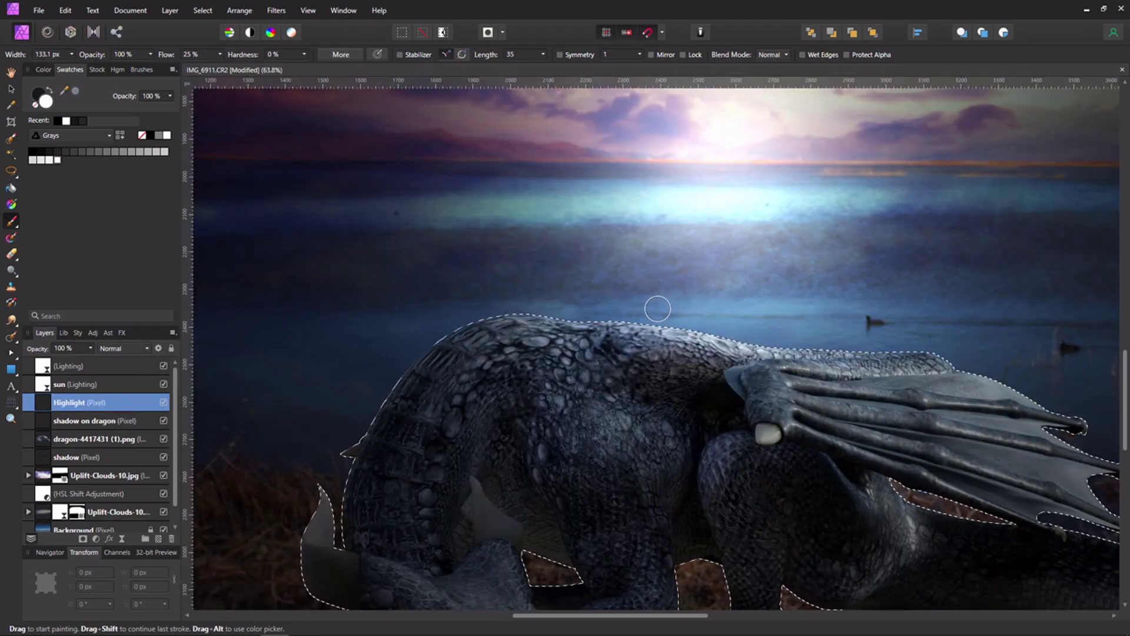
{"action": "mouse_move", "coordinate": [517, 308]}
{"action": "left_mouse_down"}
{"action": "mouse_move", "coordinate": [746, 329]}
{"action": "mouse_move", "coordinate": [710, 333]}
{"action": "mouse_move", "coordinate": [805, 351]}
{"action": "mouse_move", "coordinate": [947, 354]}
{"action": "left_mouse_up"}
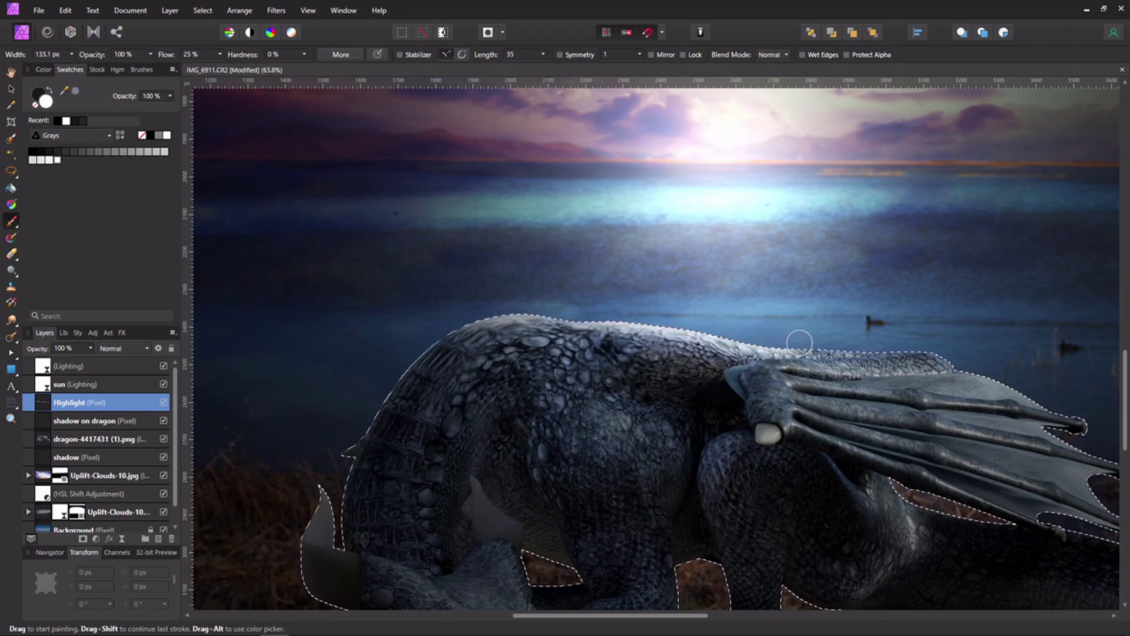
{"action": "left_click_drag", "start_coordinate": [990, 363], "coordinate": [862, 296]}
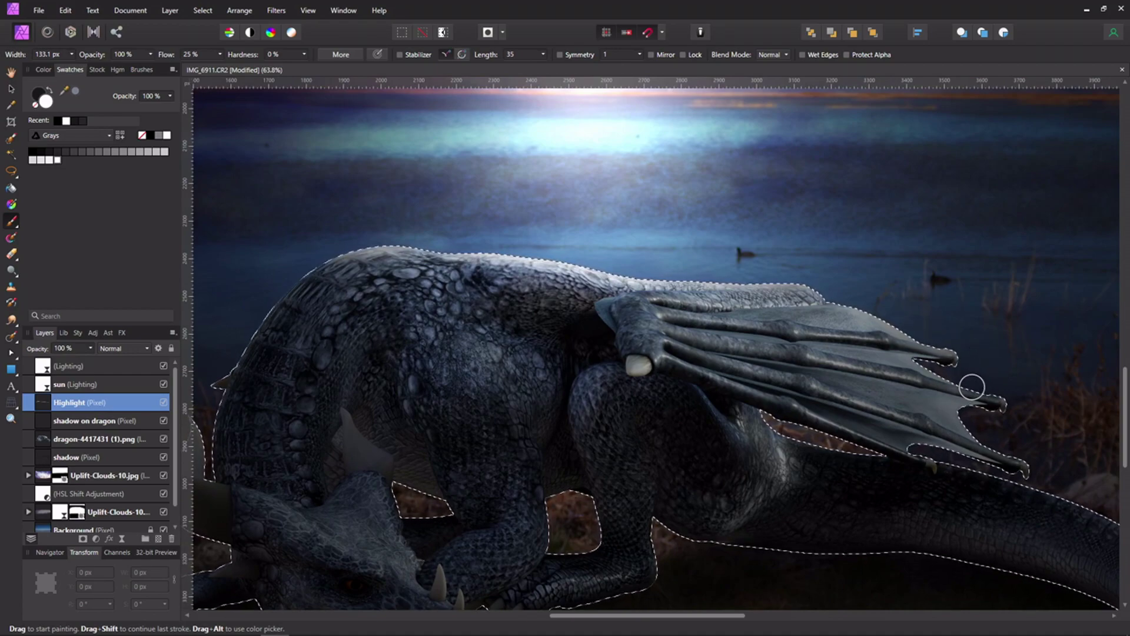
{"action": "left_click_drag", "start_coordinate": [1030, 470], "coordinate": [882, 347]}
{"action": "mouse_move", "coordinate": [639, 312]}
{"action": "left_mouse_down"}
{"action": "mouse_move", "coordinate": [941, 379]}
{"action": "mouse_move", "coordinate": [974, 396]}
{"action": "mouse_move", "coordinate": [1027, 447]}
{"action": "mouse_move", "coordinate": [1015, 502]}
{"action": "mouse_move", "coordinate": [919, 544]}
{"action": "mouse_move", "coordinate": [795, 550]}
{"action": "mouse_move", "coordinate": [903, 542]}
{"action": "left_mouse_up"}
{"action": "left_click_drag", "start_coordinate": [558, 515], "coordinate": [986, 514]}
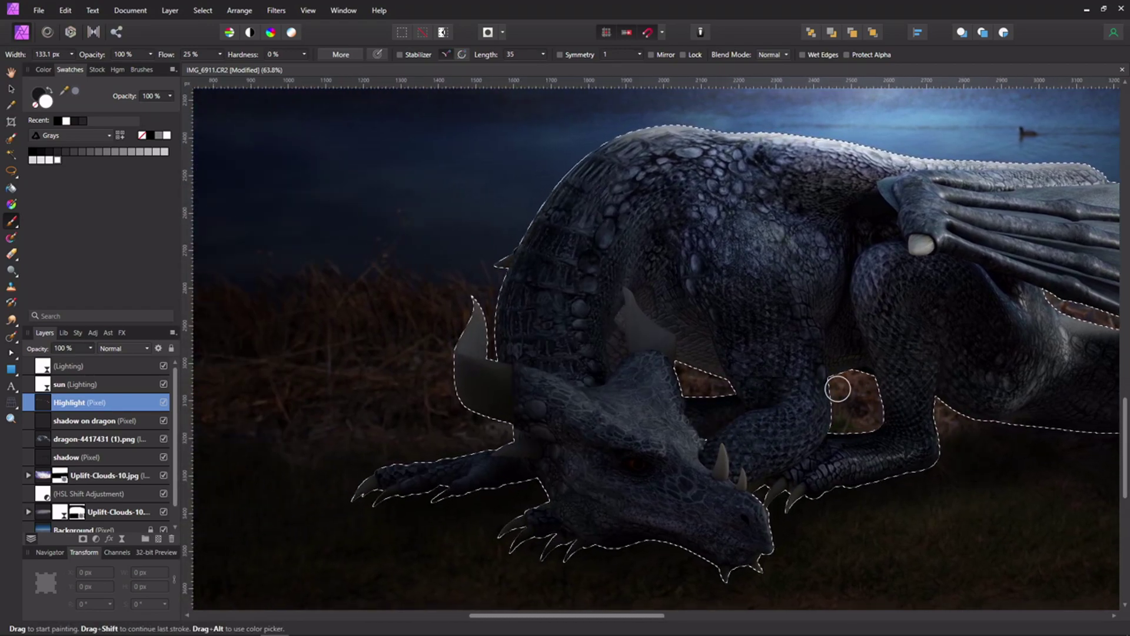
- Paint white highlights on the dragon's horn and outstretched front foot, and clear the selection
{"action": "left_click_drag", "start_coordinate": [833, 412], "coordinate": [875, 398]}
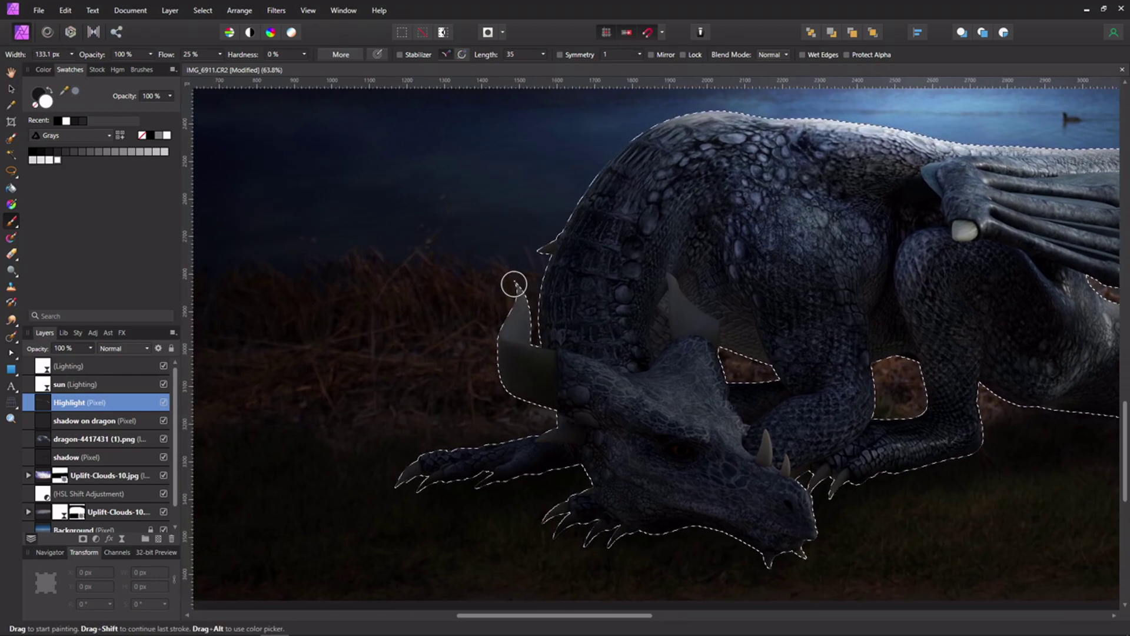
{"action": "mouse_move", "coordinate": [511, 345]}
{"action": "left_mouse_down"}
{"action": "mouse_move", "coordinate": [503, 322]}
{"action": "mouse_move", "coordinate": [512, 282]}
{"action": "left_mouse_up"}
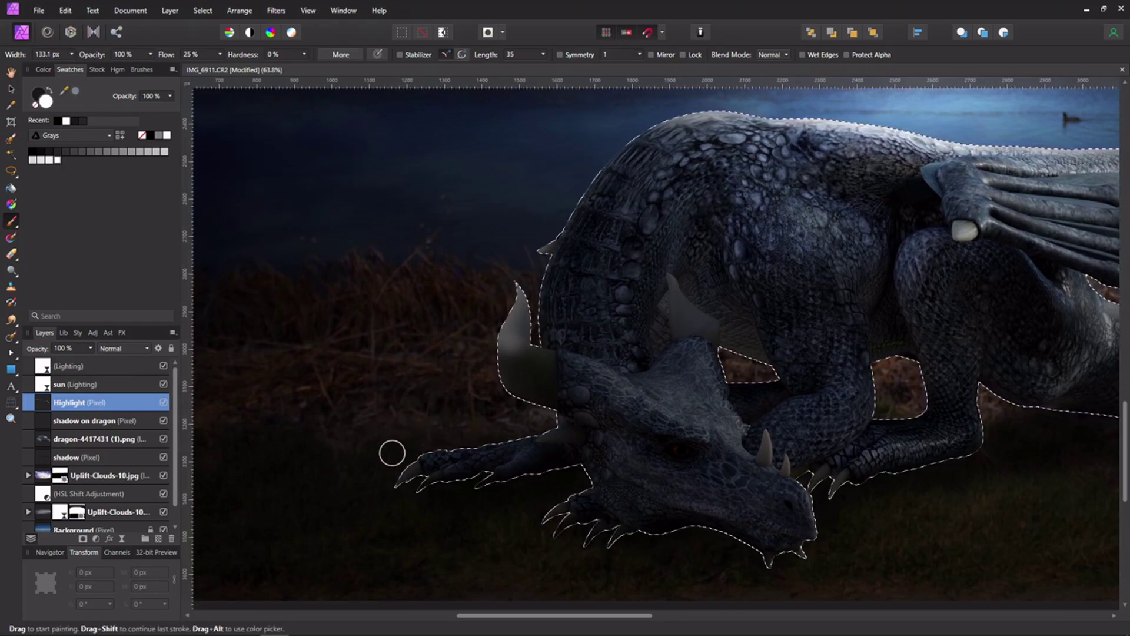
{"action": "mouse_move", "coordinate": [399, 464]}
{"action": "left_mouse_down"}
{"action": "mouse_move", "coordinate": [464, 445]}
{"action": "mouse_move", "coordinate": [466, 458]}
{"action": "mouse_move", "coordinate": [434, 474]}
{"action": "left_mouse_up"}
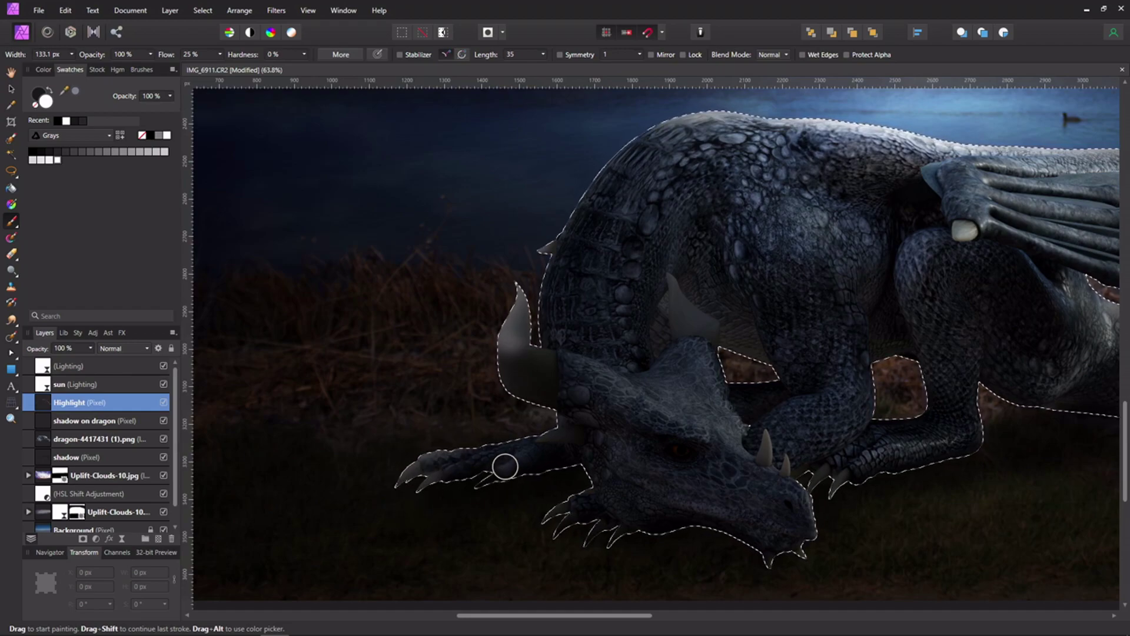
{"action": "scroll", "coordinate": [711, 385], "scroll_direction": "down", "scroll_amount": 2}
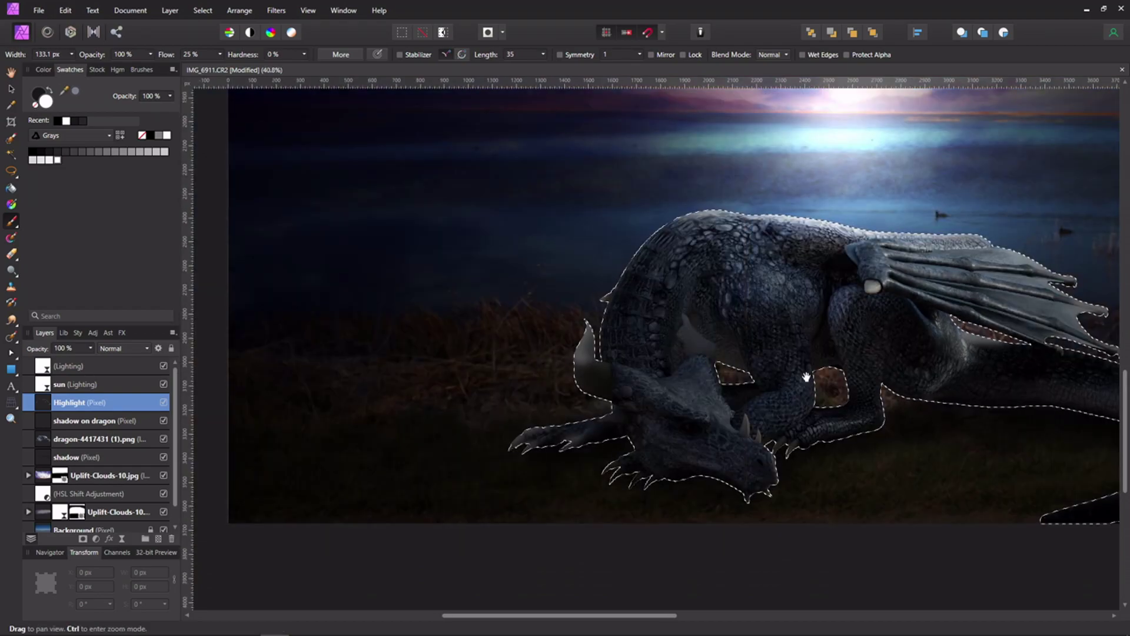
{"action": "scroll", "coordinate": [652, 365], "scroll_direction": "down", "scroll_amount": 1}
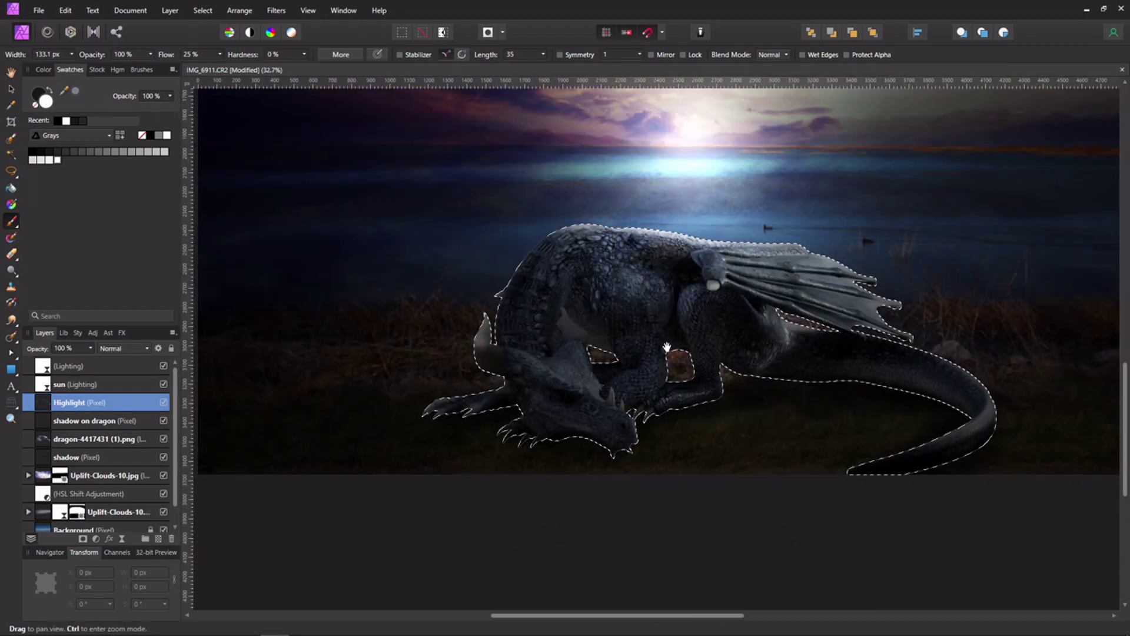
{"action": "scroll", "coordinate": [651, 330], "scroll_direction": "down", "scroll_amount": 1}
{"action": "key", "text": "ctrl+d"}
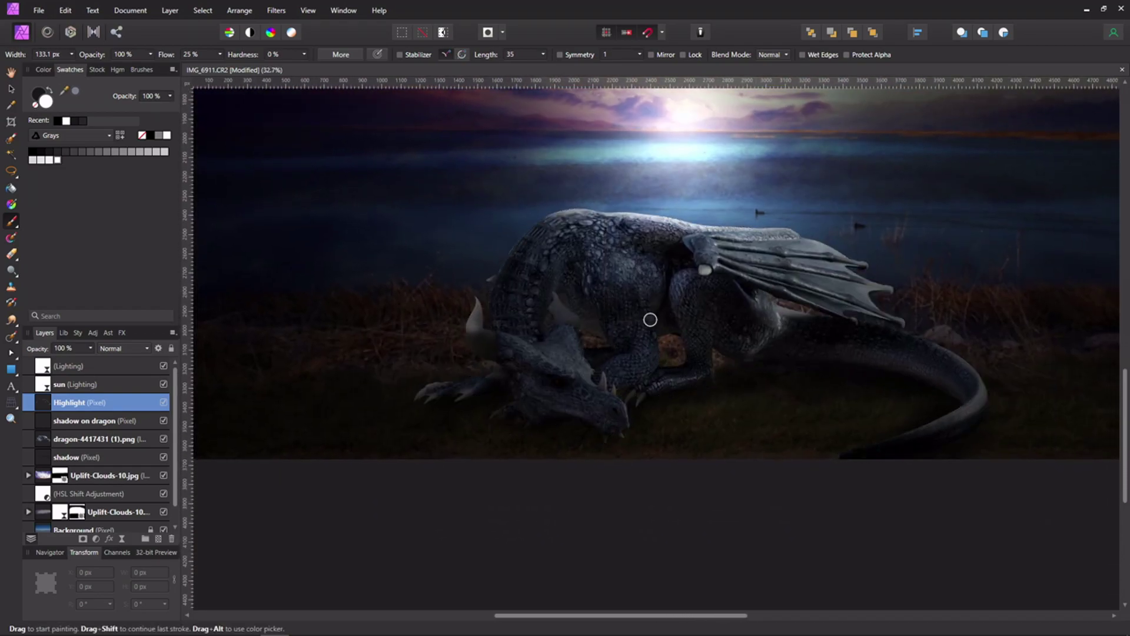
- Set the Highlight layer's blend mode to Overlay
{"action": "left_click", "coordinate": [145, 349]}
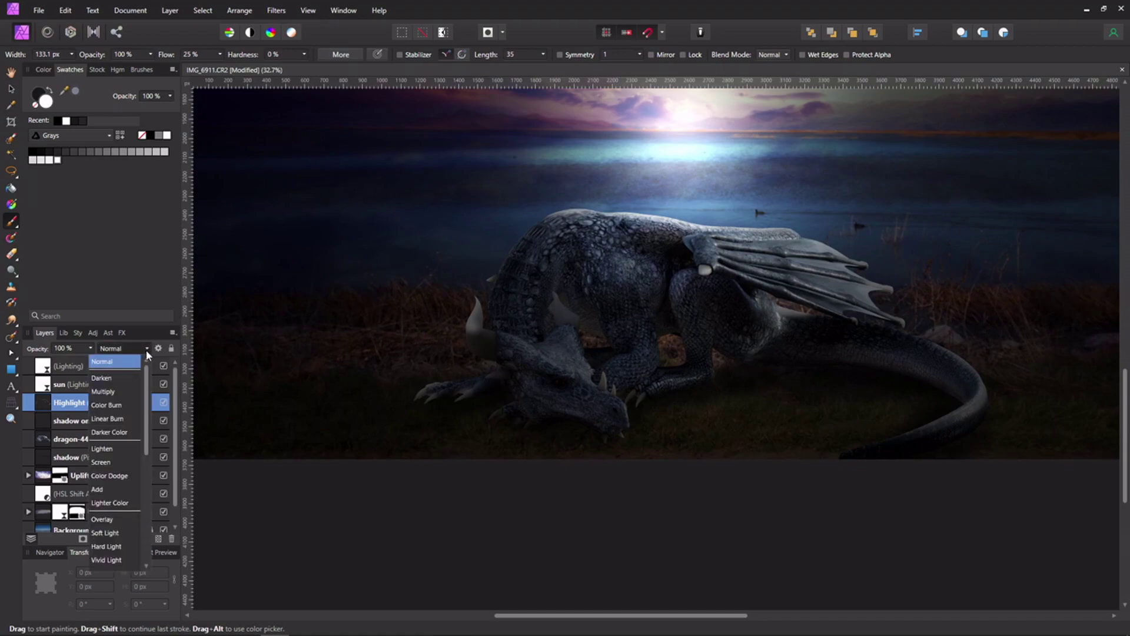
{"action": "left_click", "coordinate": [115, 517]}
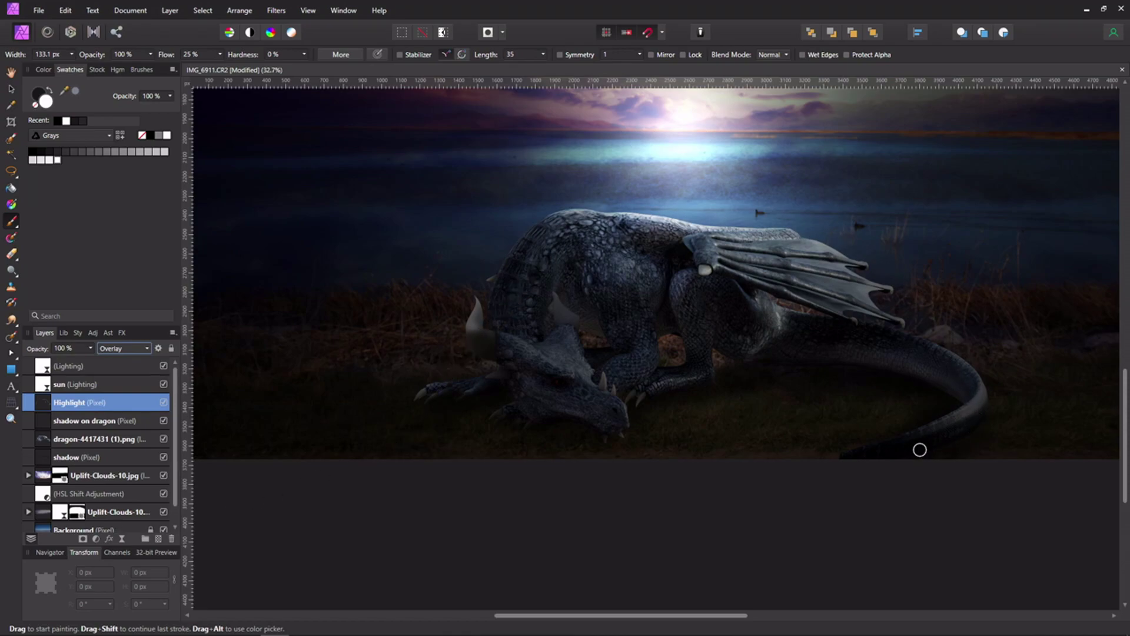
{"action": "scroll", "coordinate": [777, 455], "scroll_direction": "down", "scroll_amount": 2}
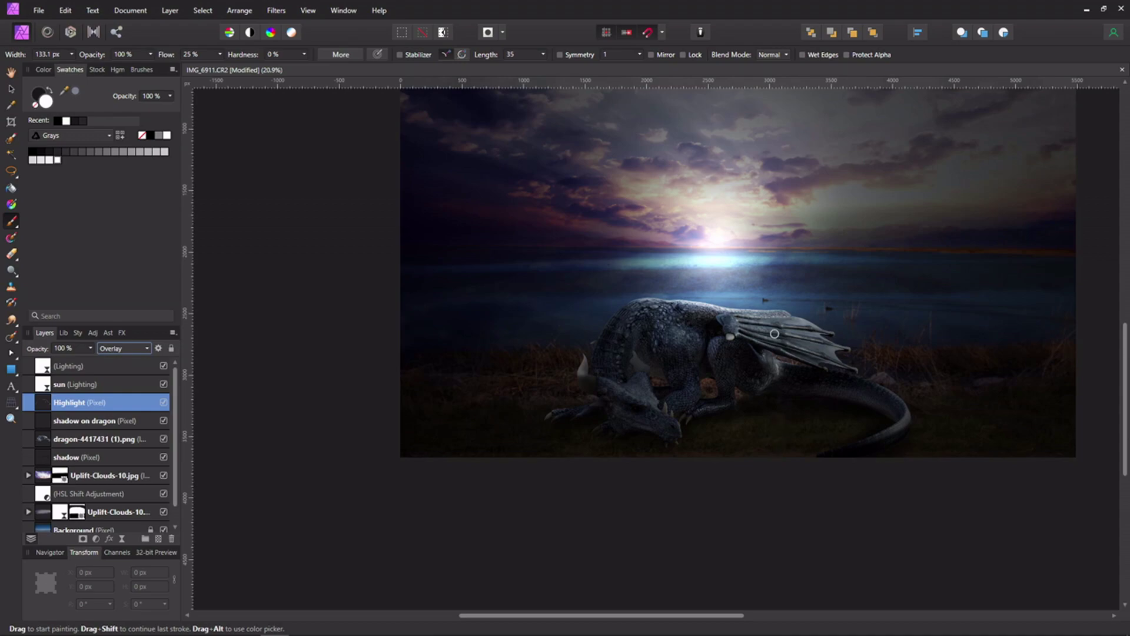
{"action": "left_click_drag", "start_coordinate": [781, 307], "coordinate": [689, 404]}
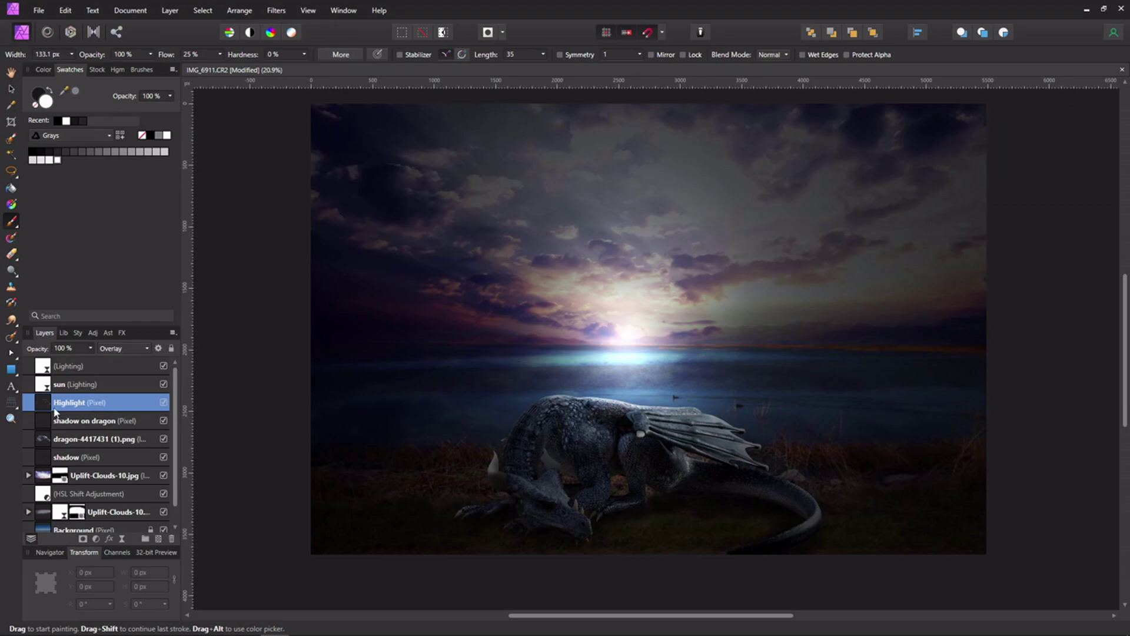
- Add a Gradient Map adjustment and nest it inside the dragon layer so it affects only the dragon
{"action": "left_click", "coordinate": [44, 441]}
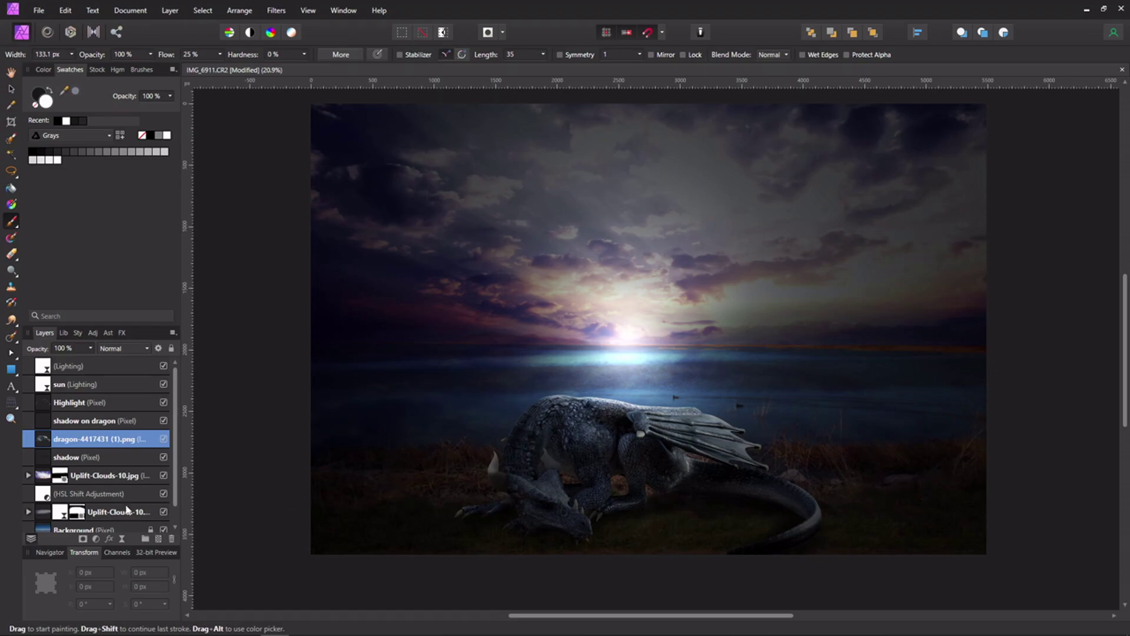
{"action": "left_click", "coordinate": [96, 539]}
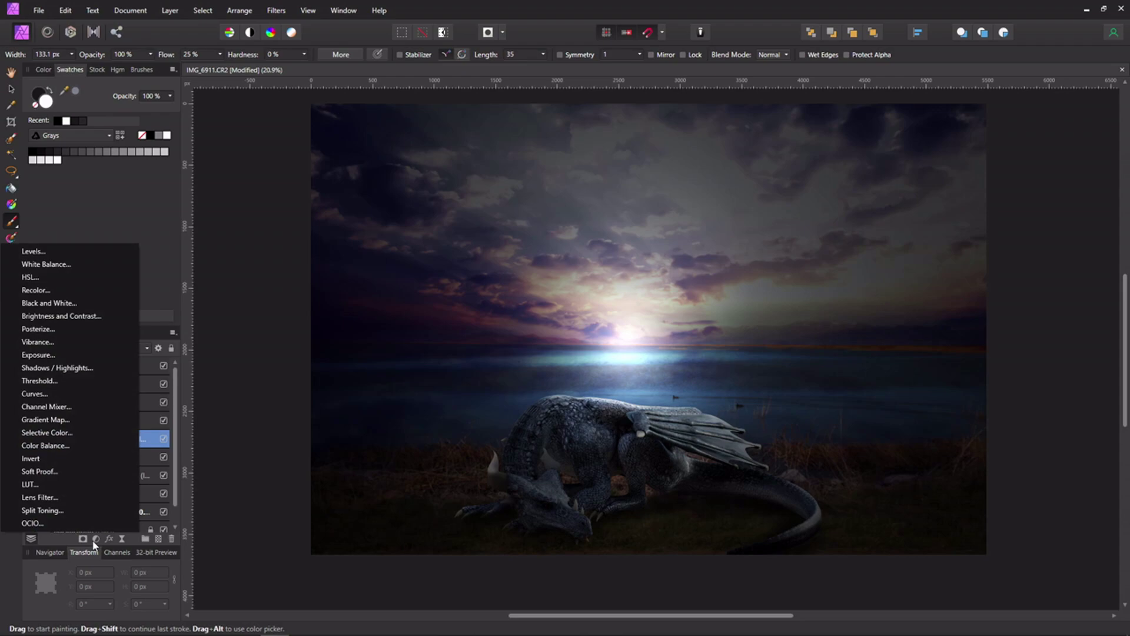
{"action": "left_click", "coordinate": [76, 420]}
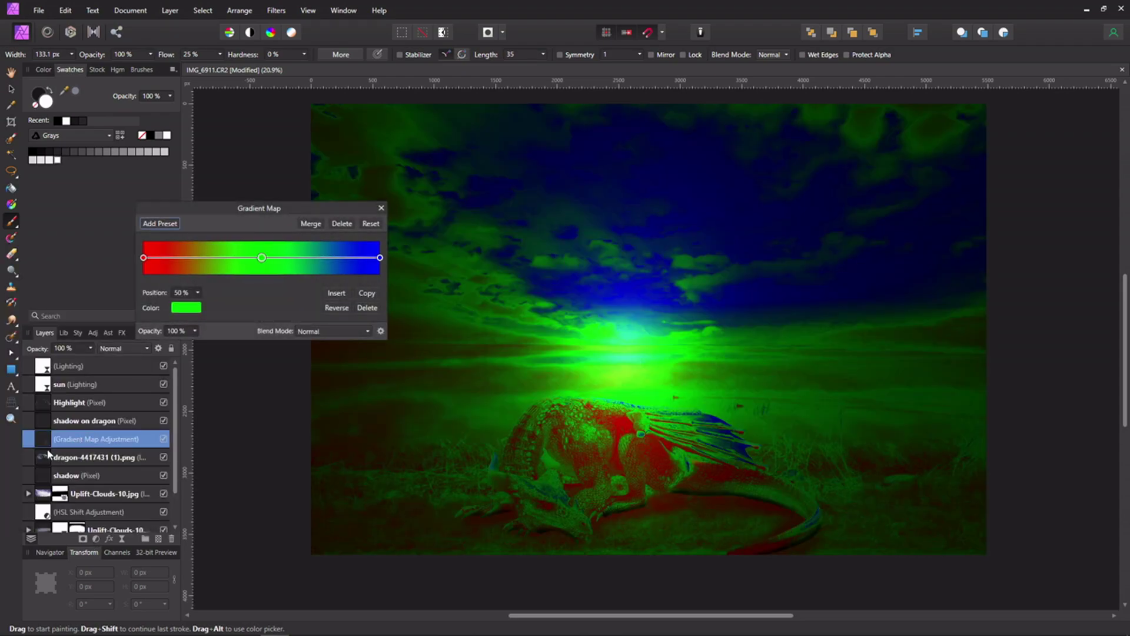
{"action": "left_click_drag", "start_coordinate": [41, 443], "coordinate": [49, 460]}
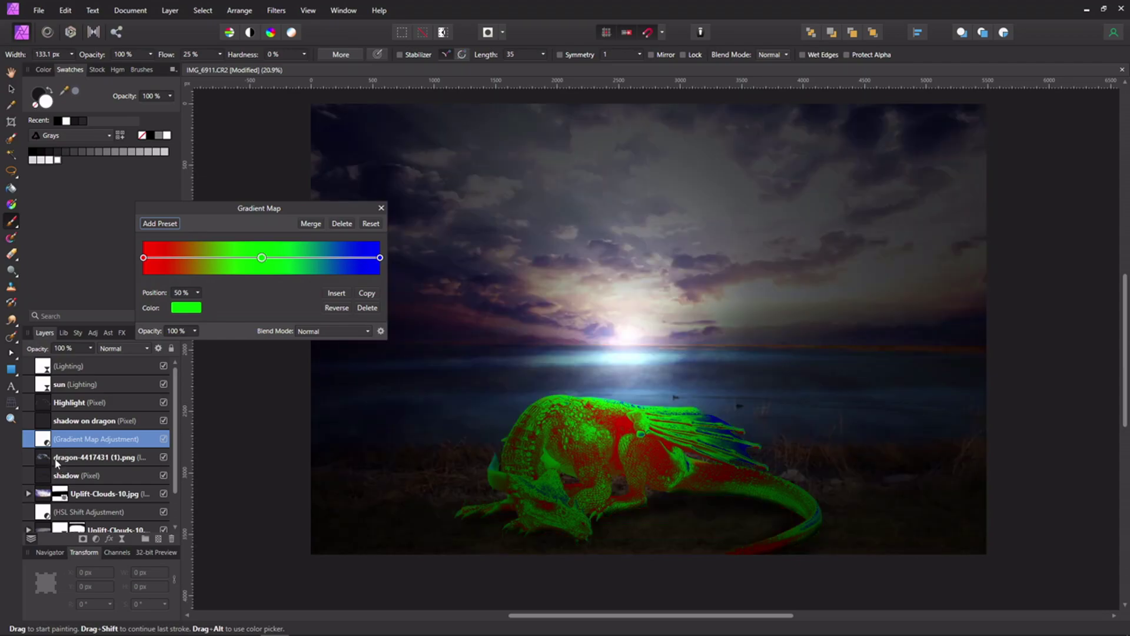
{"action": "left_click_drag", "start_coordinate": [274, 208], "coordinate": [302, 218]}
- Set the gradient map's first stop to a near-black blue (RGB 6, 9, 20) sampled from the dark water
{"action": "left_click", "coordinate": [230, 280]}
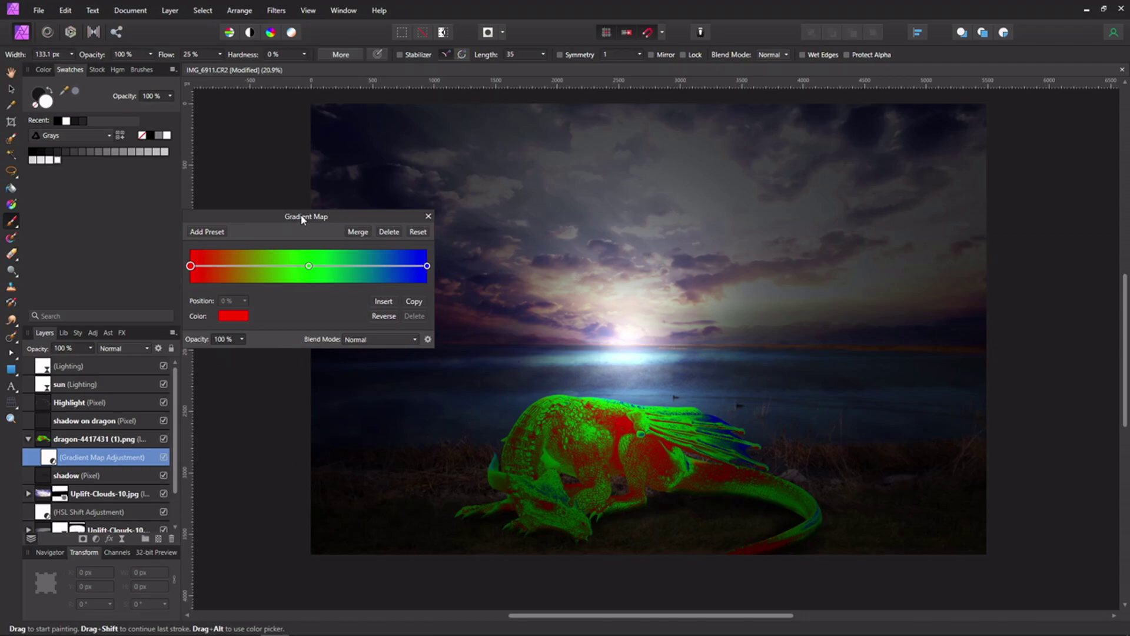
{"action": "left_click", "coordinate": [231, 318]}
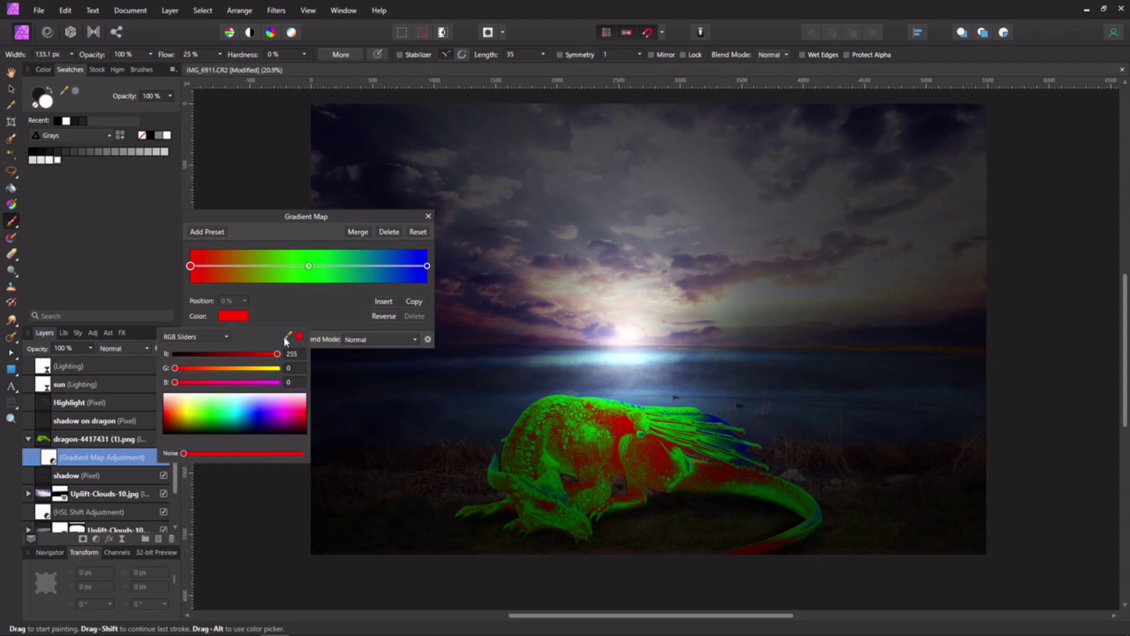
{"action": "left_click_drag", "start_coordinate": [287, 340], "coordinate": [355, 380]}
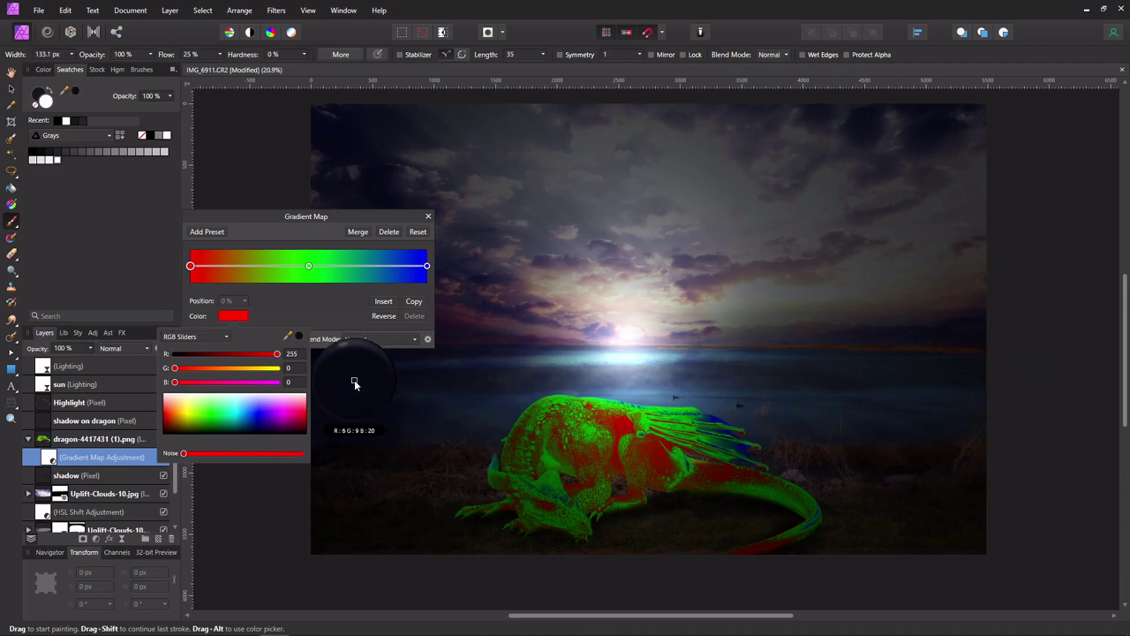
{"action": "left_click", "coordinate": [300, 335]}
- Set the gradient map's middle stop to a dark brown (RGB 38, 25, 15) sampled near the orange horizon line
{"action": "left_click", "coordinate": [309, 267]}
{"action": "left_click", "coordinate": [309, 267]}
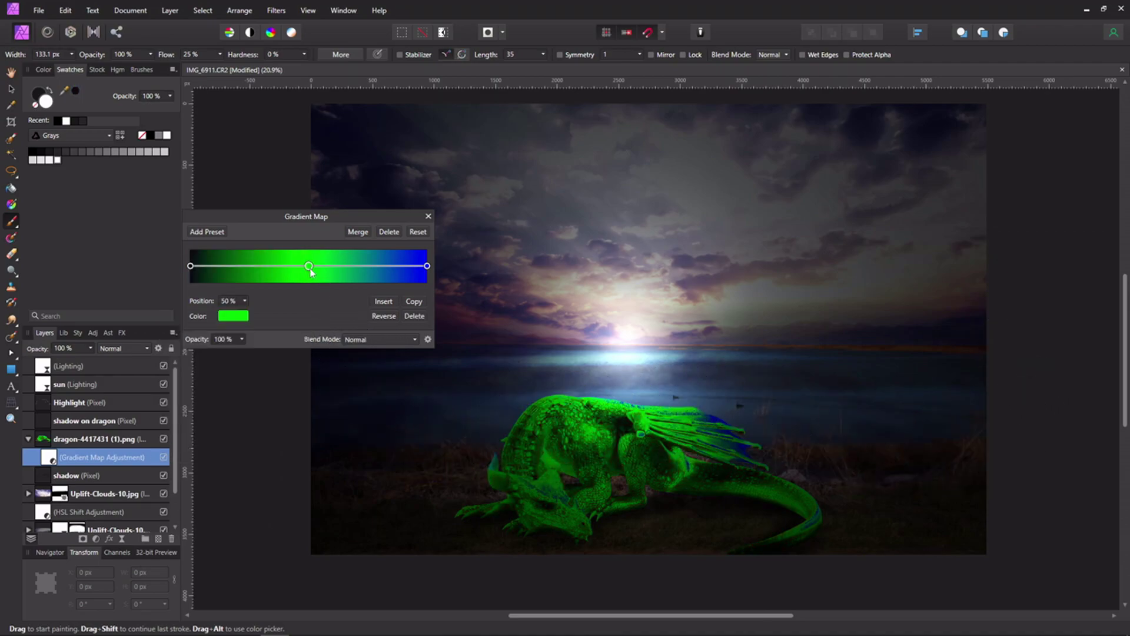
{"action": "left_click", "coordinate": [237, 319]}
{"action": "left_click_drag", "start_coordinate": [289, 339], "coordinate": [913, 348]}
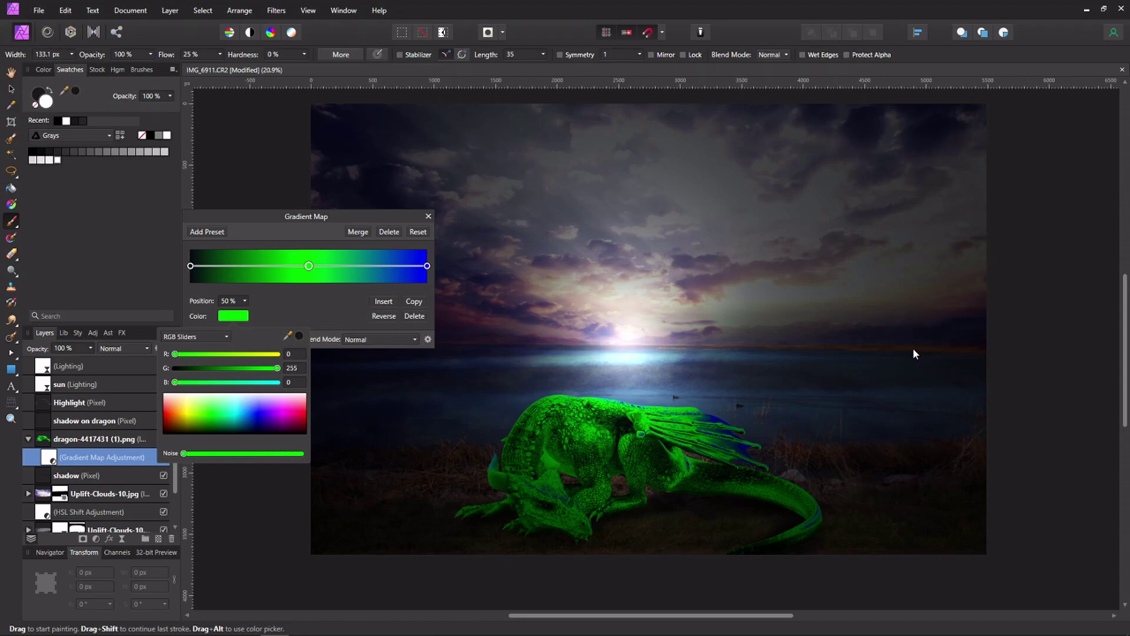
{"action": "left_click", "coordinate": [300, 336]}
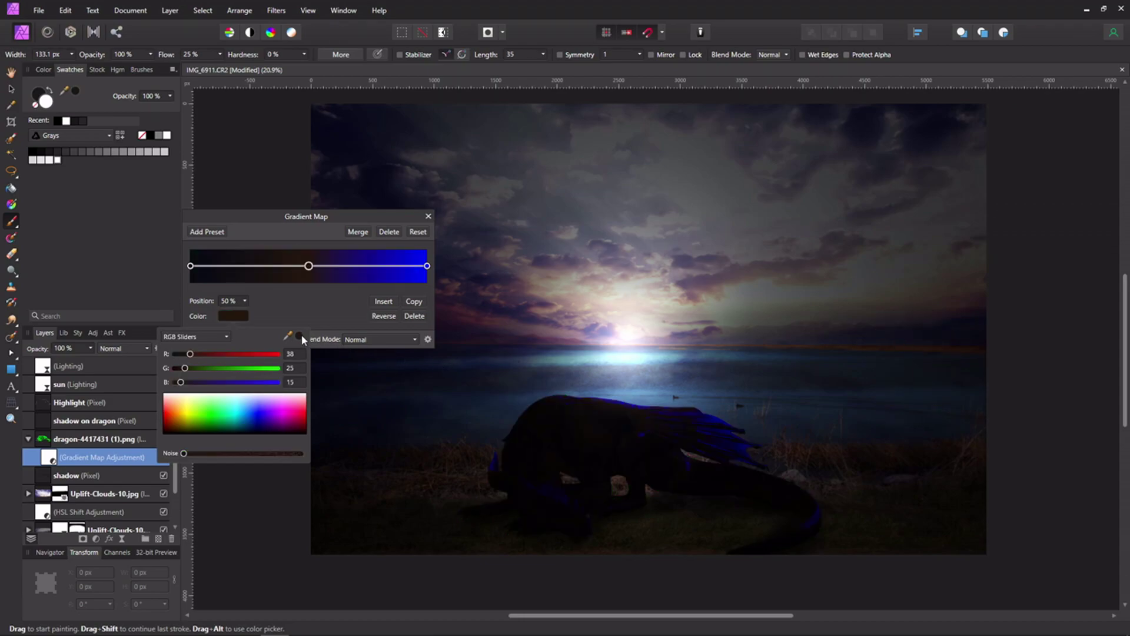
- Lighten the middle stop's brown using HSL sliders, setting its lightness to 21
{"action": "left_click", "coordinate": [228, 316]}
{"action": "left_click", "coordinate": [237, 317]}
{"action": "left_click_drag", "start_coordinate": [289, 336], "coordinate": [437, 472]}
{"action": "left_click", "coordinate": [238, 316]}
{"action": "left_click", "coordinate": [235, 317]}
{"action": "left_click", "coordinate": [225, 337]}
{"action": "left_click", "coordinate": [195, 381]}
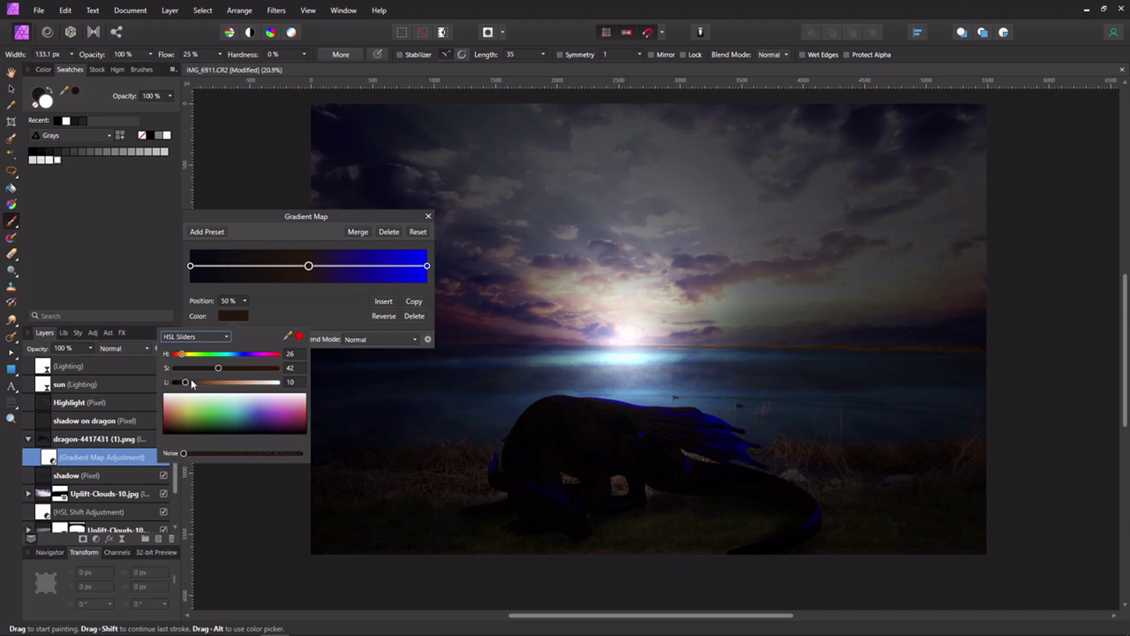
{"action": "left_click_drag", "start_coordinate": [186, 384], "coordinate": [199, 386]}
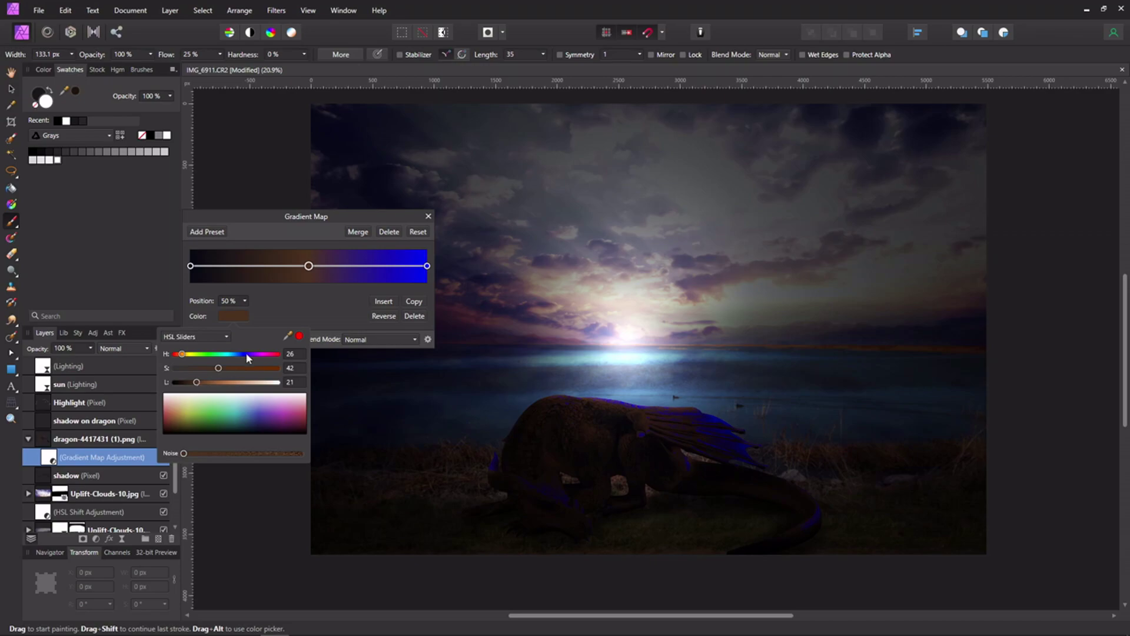
- Set the gradient map's last stop to a pale cream (HSL 45, 17, 83) sampled from the bright sky above the sun
{"action": "left_click", "coordinate": [427, 266]}
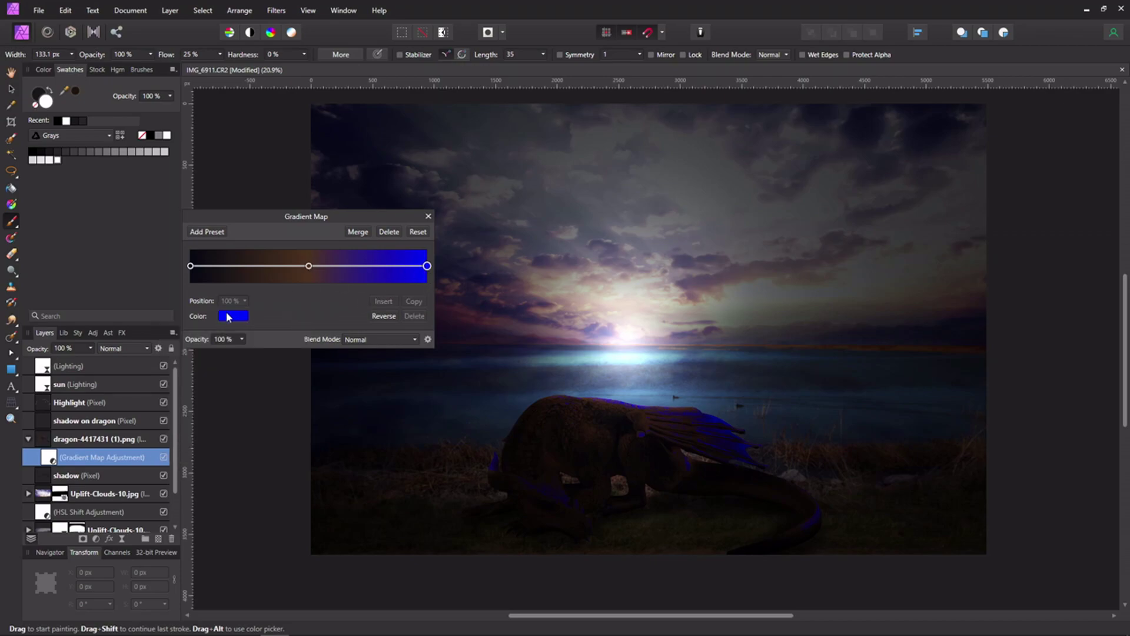
{"action": "left_click", "coordinate": [226, 317]}
{"action": "left_click_drag", "start_coordinate": [286, 336], "coordinate": [628, 295]}
{"action": "left_click", "coordinate": [300, 337]}
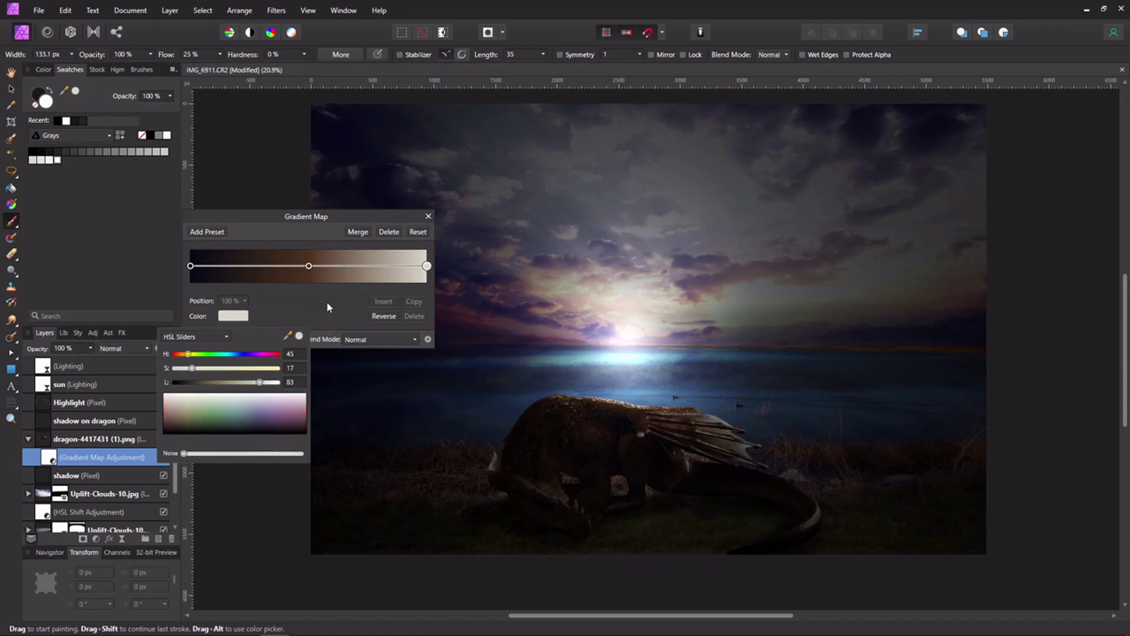
- Blend the gradient map into the dragon with the Linear Light mode and lower its opacity to 50%
{"action": "left_click", "coordinate": [414, 340]}
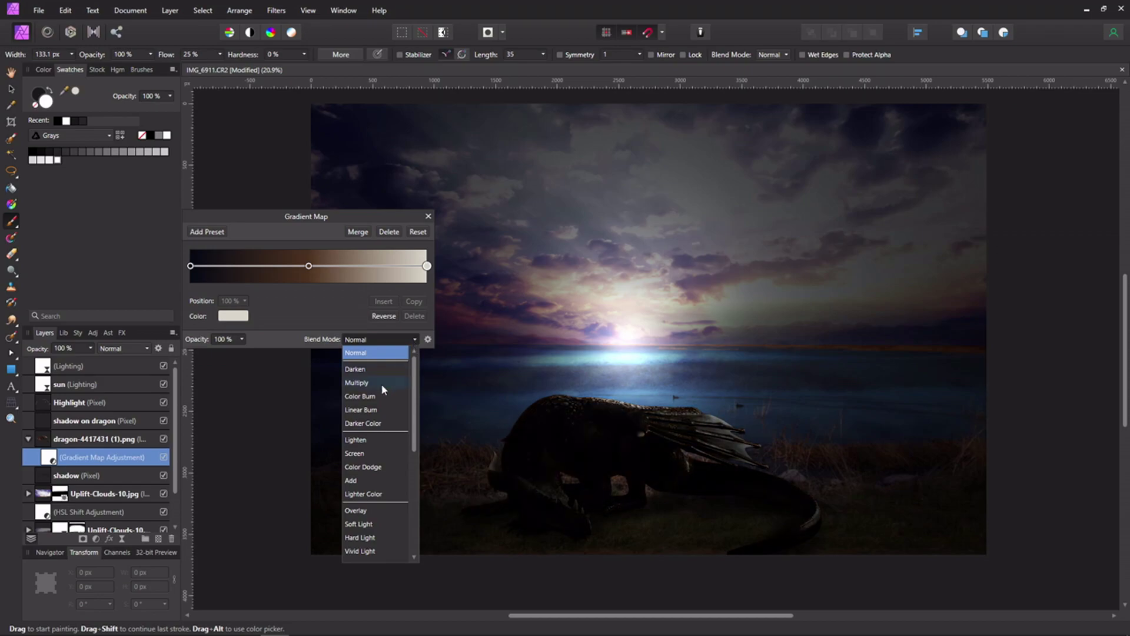
{"action": "scroll", "coordinate": [385, 406], "scroll_direction": "down", "scroll_amount": 1}
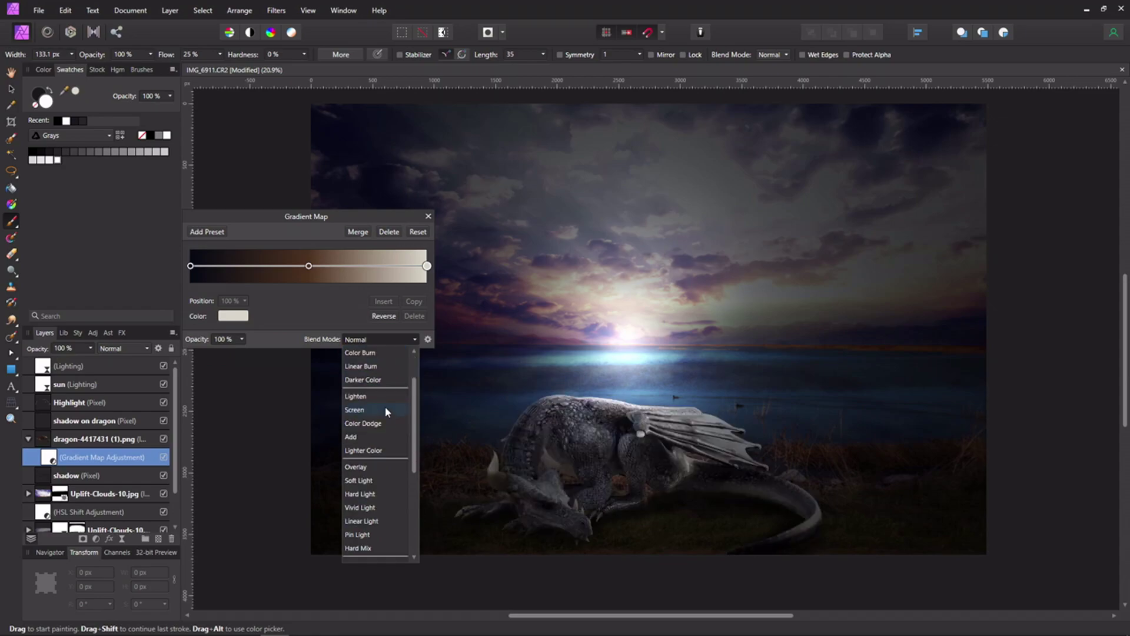
{"action": "left_click", "coordinate": [375, 521]}
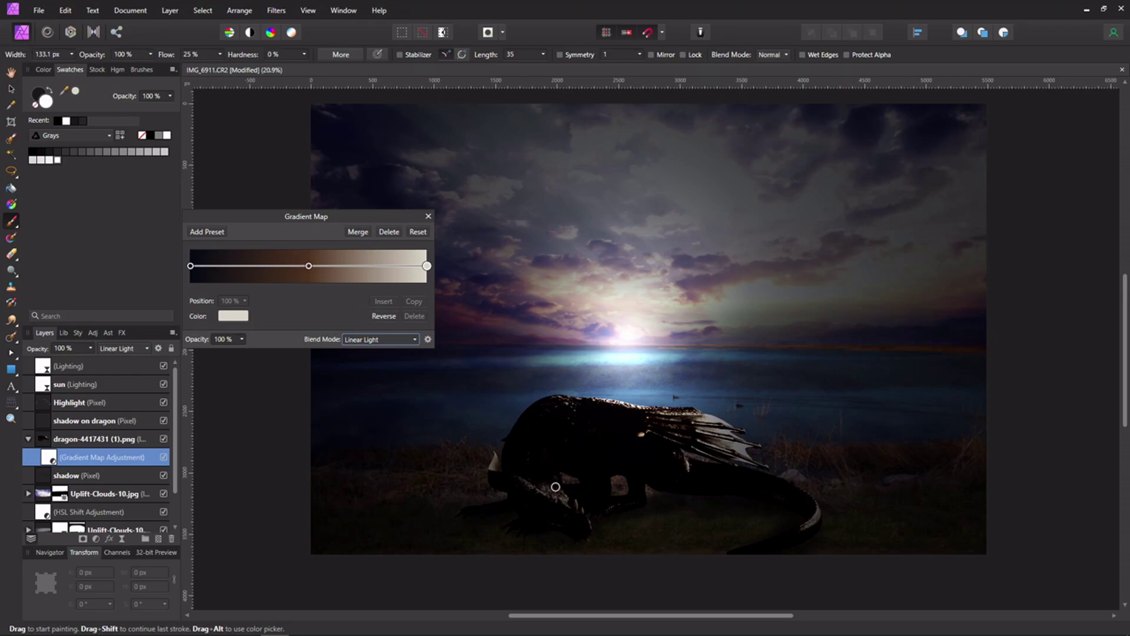
{"action": "left_click", "coordinate": [242, 340]}
{"action": "left_click_drag", "start_coordinate": [243, 352], "coordinate": [183, 359]}
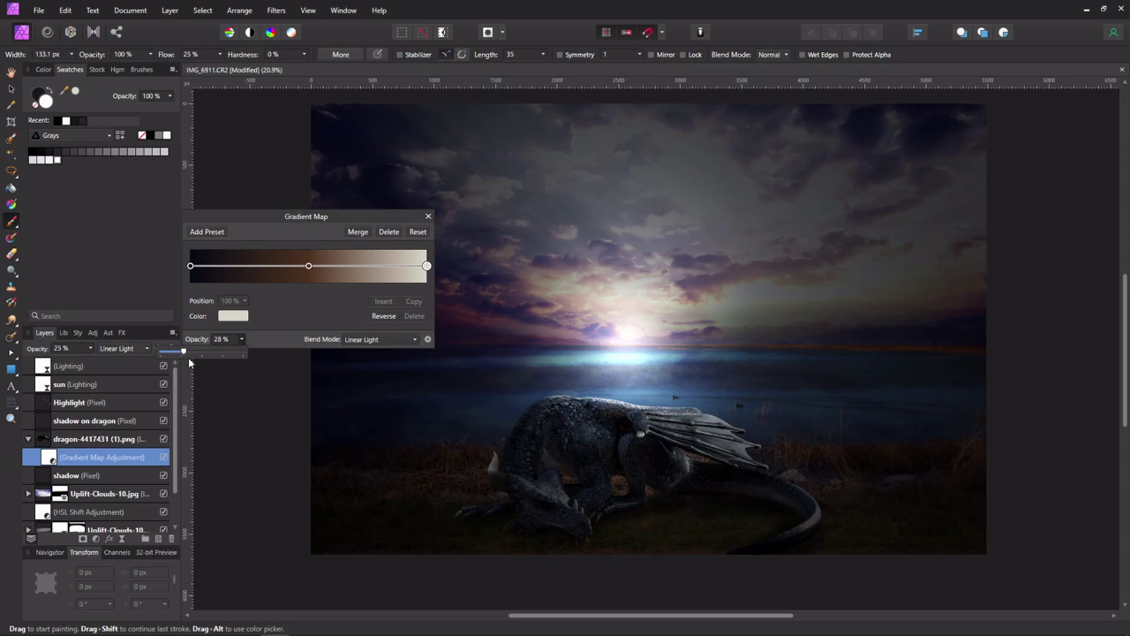
{"action": "mouse_move", "coordinate": [188, 358]}
{"action": "left_mouse_down"}
{"action": "mouse_move", "coordinate": [161, 366]}
{"action": "mouse_move", "coordinate": [191, 357]}
{"action": "left_mouse_up"}
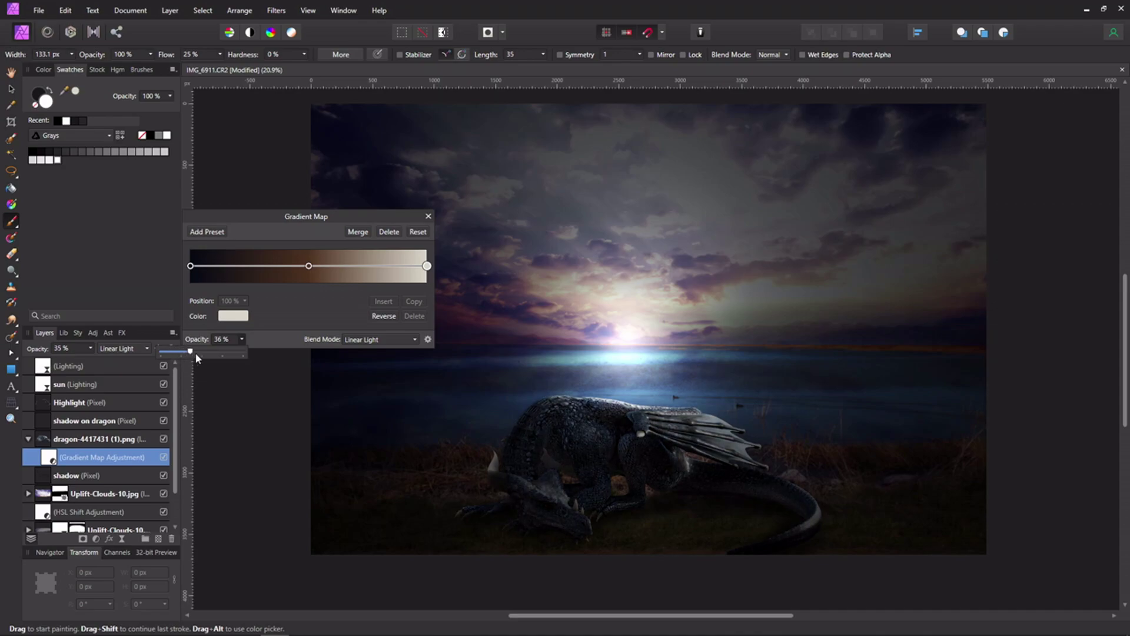
{"action": "left_click_drag", "start_coordinate": [196, 356], "coordinate": [202, 358]}
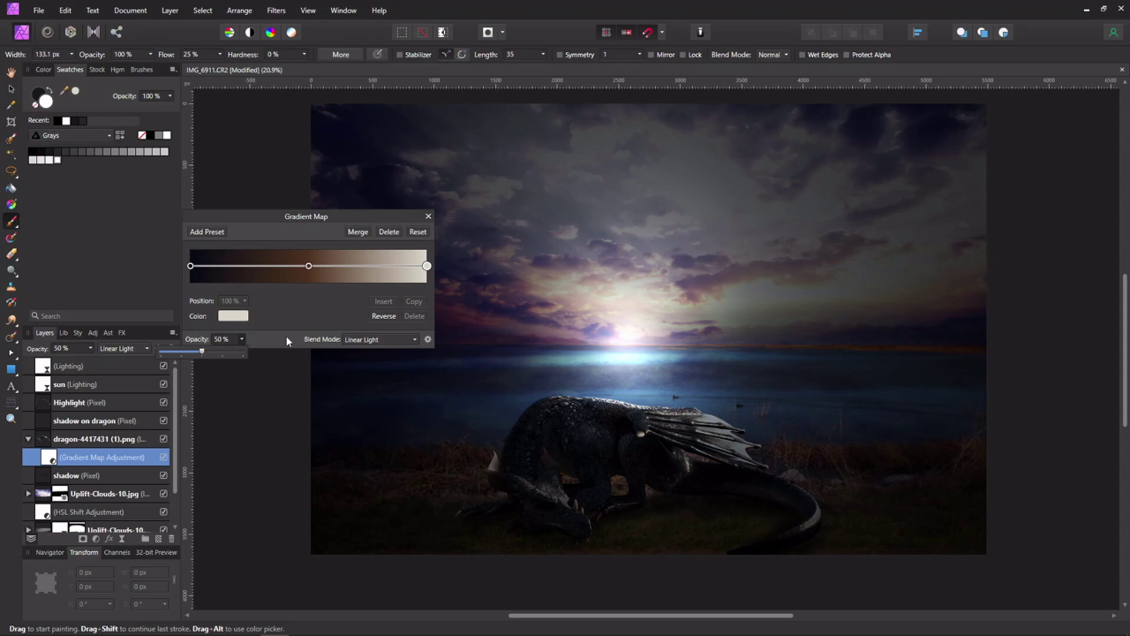
- Switch the gradient map's blend mode to Overlay, keeping 50% opacity, and close its settings
{"action": "left_click", "coordinate": [413, 341]}
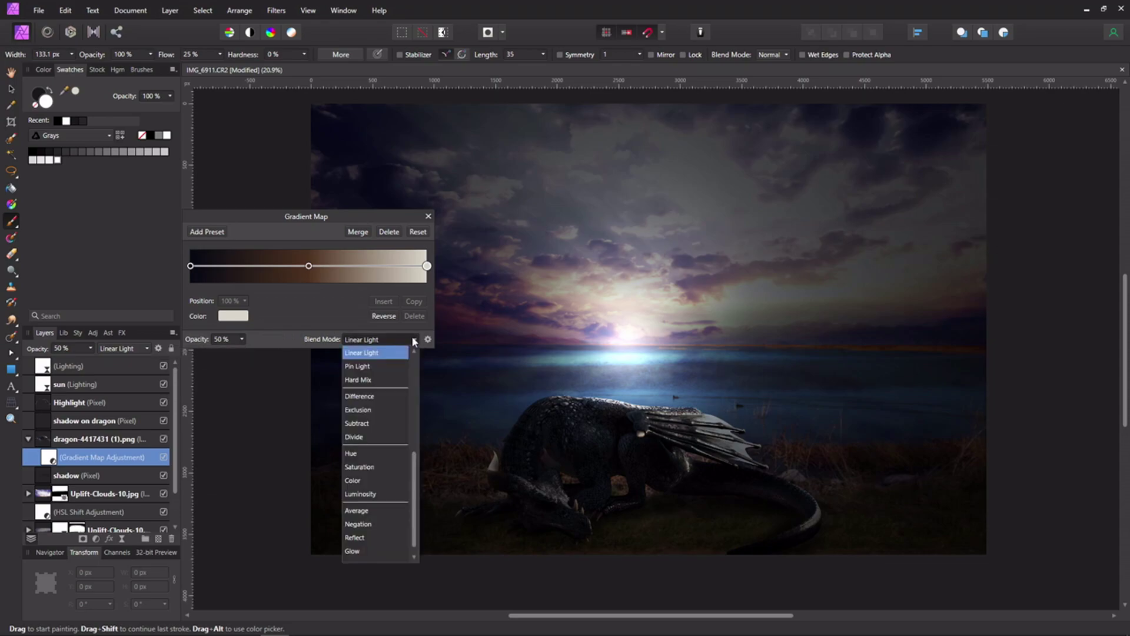
{"action": "scroll", "coordinate": [412, 354], "scroll_direction": "up", "scroll_amount": 4}
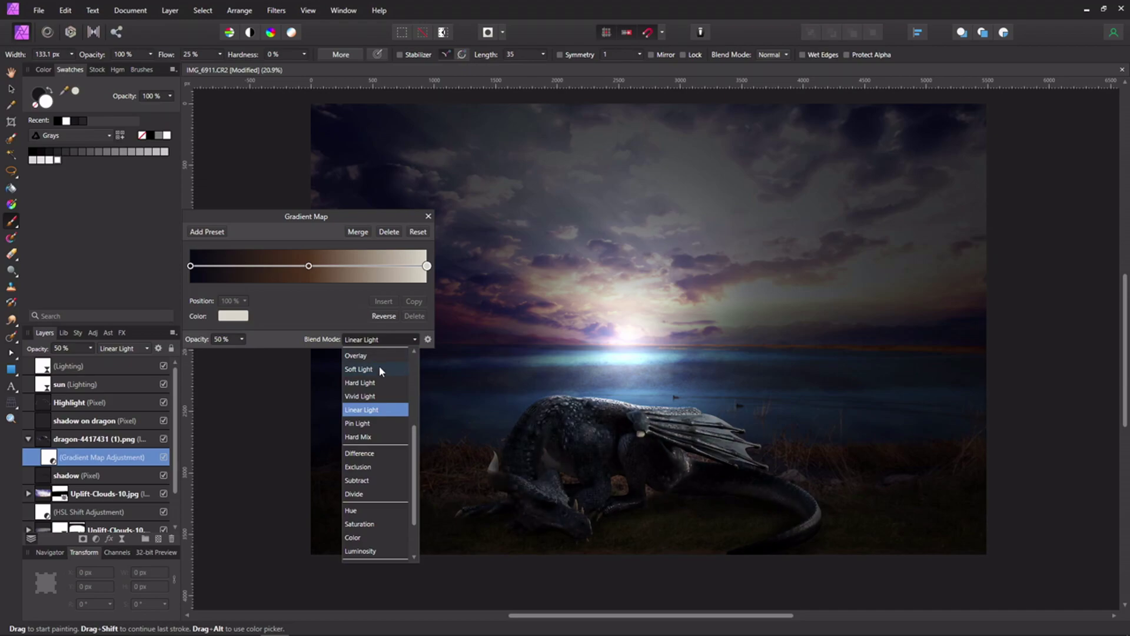
{"action": "left_click", "coordinate": [380, 356]}
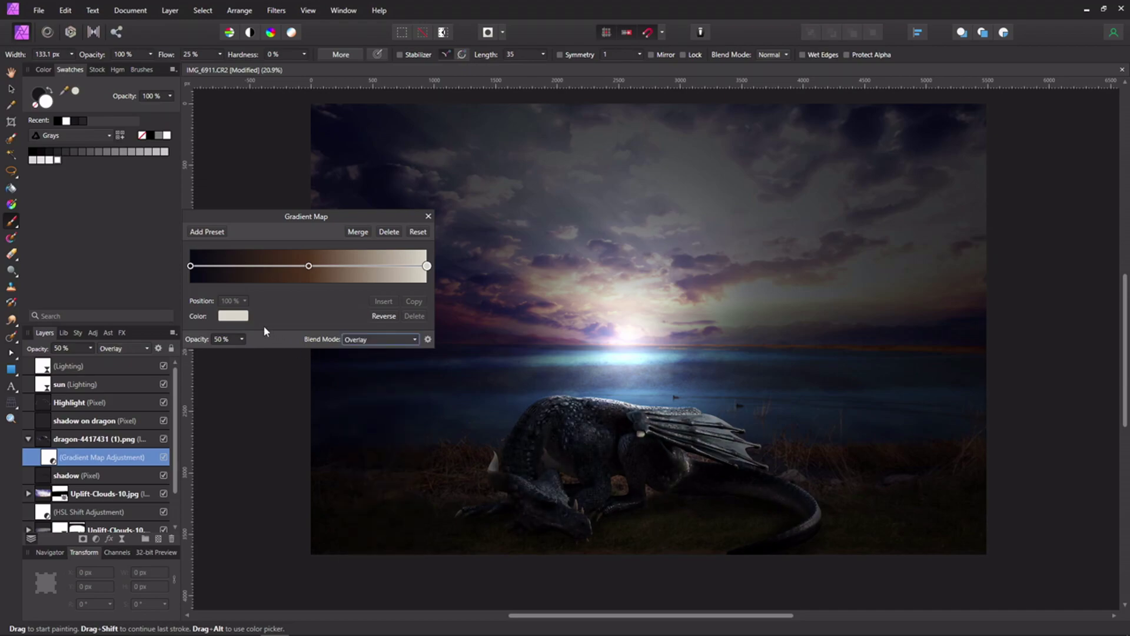
{"action": "left_click", "coordinate": [242, 341]}
{"action": "mouse_move", "coordinate": [244, 357]}
{"action": "left_mouse_down"}
{"action": "mouse_move", "coordinate": [232, 357]}
{"action": "mouse_move", "coordinate": [251, 362]}
{"action": "left_mouse_up"}
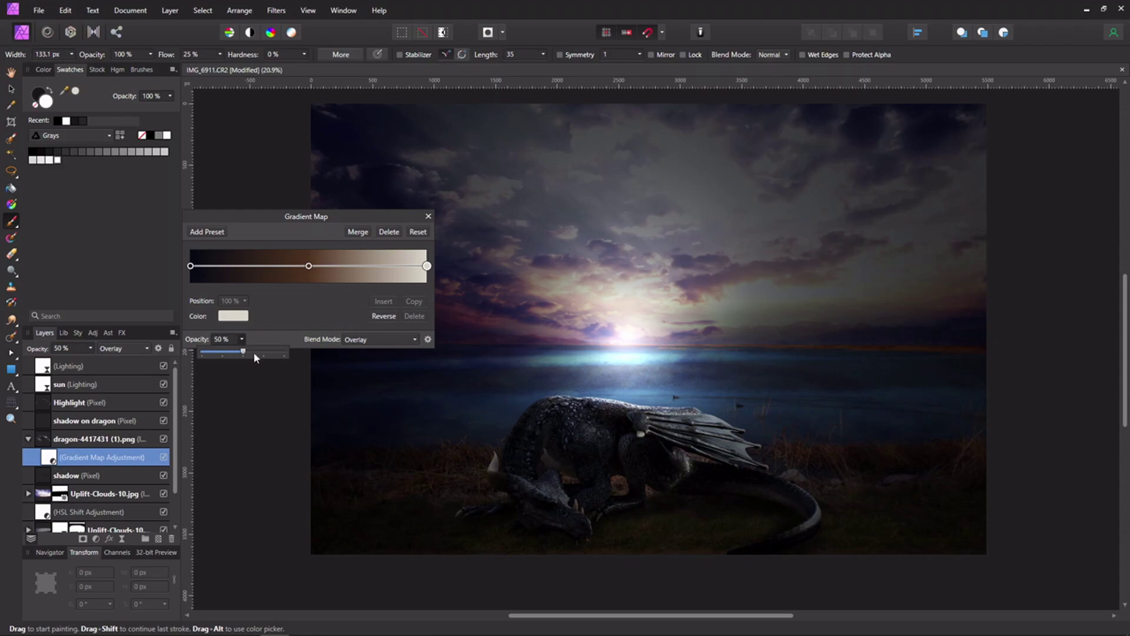
{"action": "left_click", "coordinate": [428, 218]}
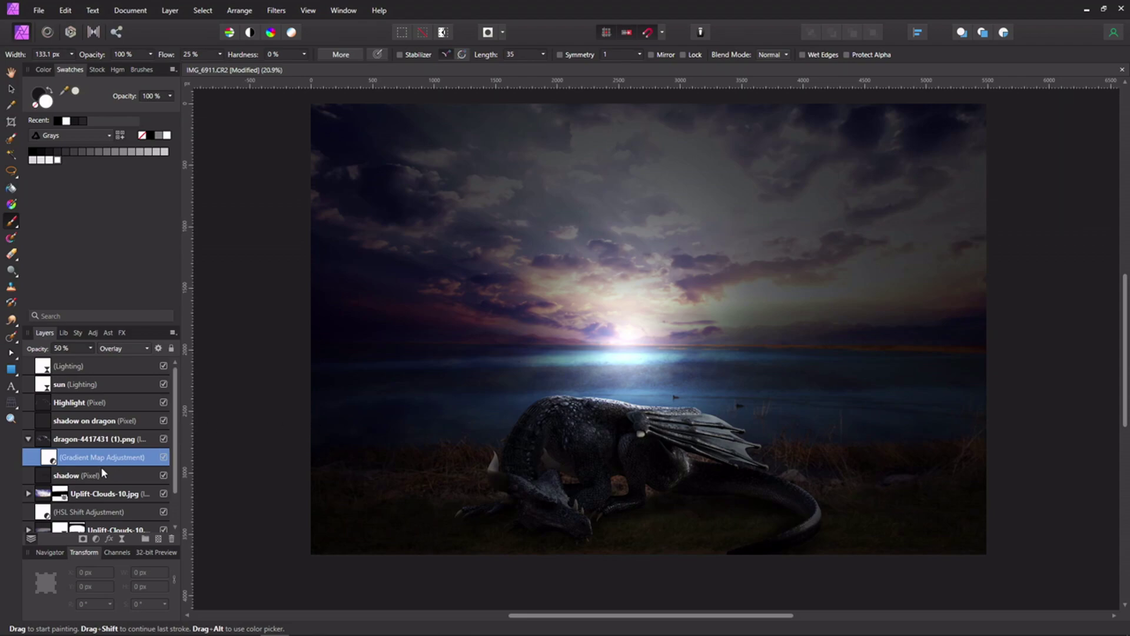
- Add a new pixel layer directly above the Highlight layer and name it "pink highlight"
{"action": "left_click", "coordinate": [28, 439]}
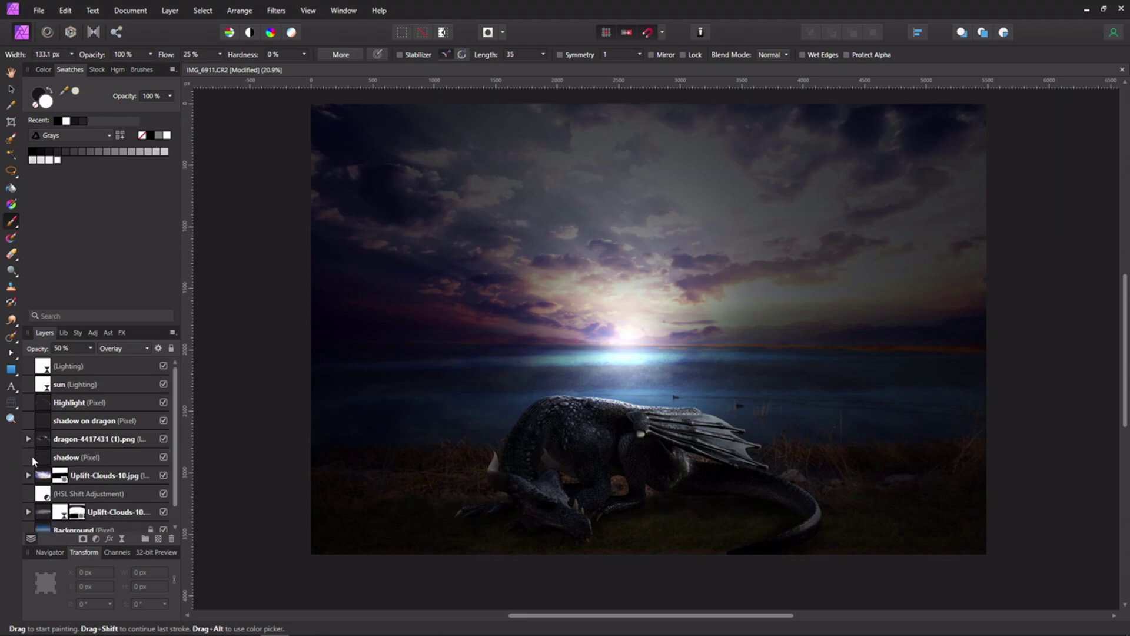
{"action": "left_click", "coordinate": [158, 540]}
{"action": "left_click_drag", "start_coordinate": [68, 461], "coordinate": [50, 405]}
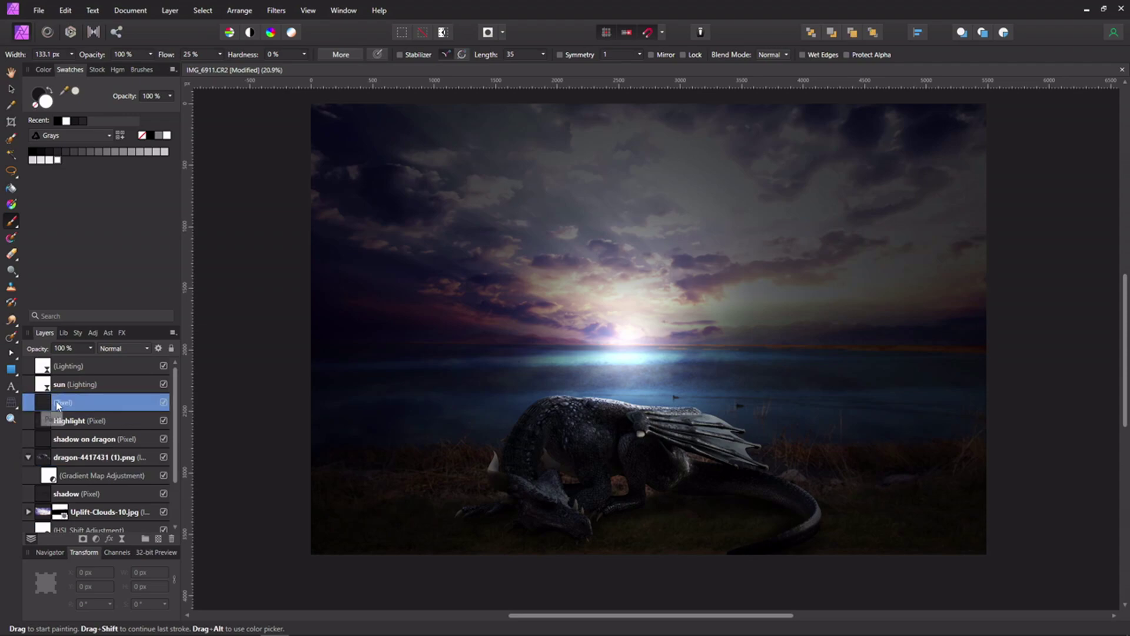
{"action": "double_click", "coordinate": [63, 404]}
{"action": "type", "text": "light"}
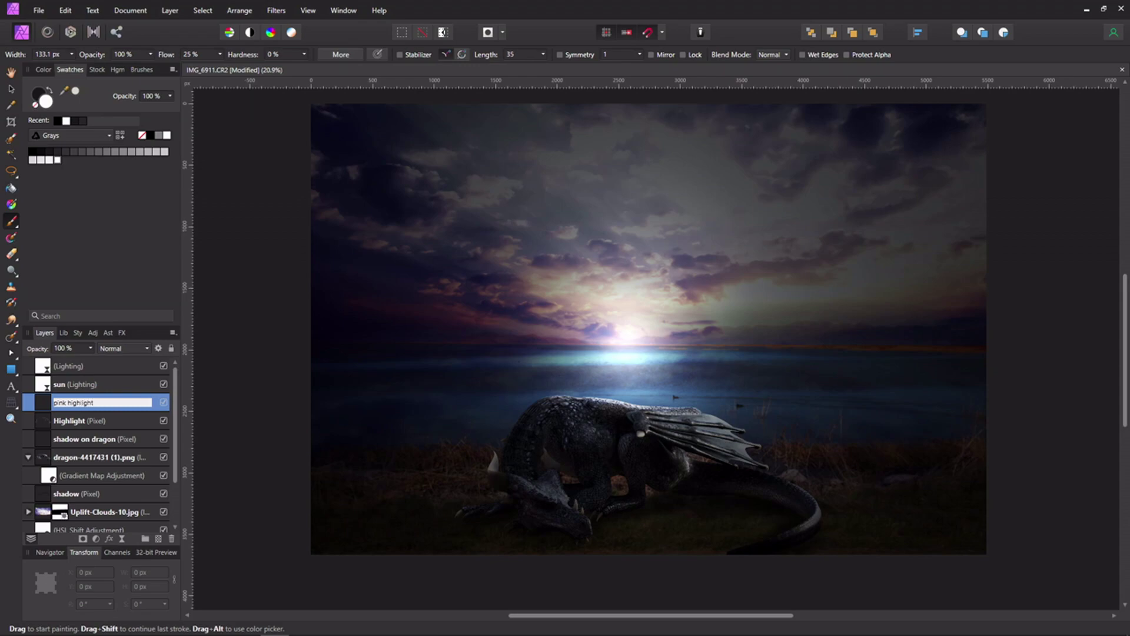
{"action": "key", "text": "Return"}
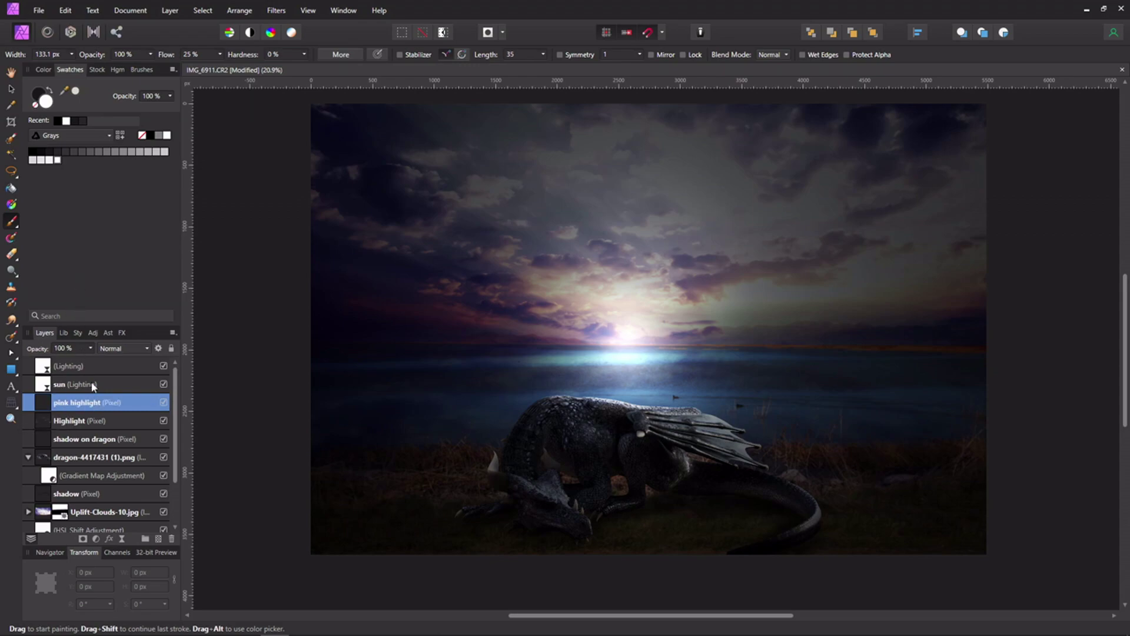
- With the Paint Brush ready, load the dragon layer's outline as a selection and make the pink highlight layer active
{"action": "key", "text": "b"}
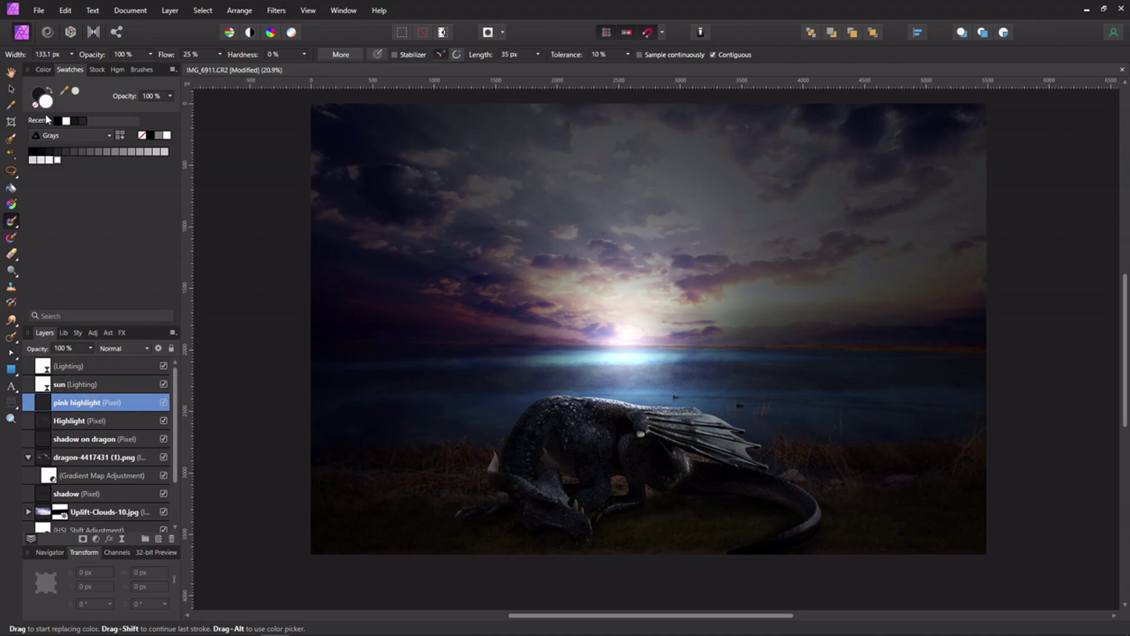
{"action": "key", "text": "r"}
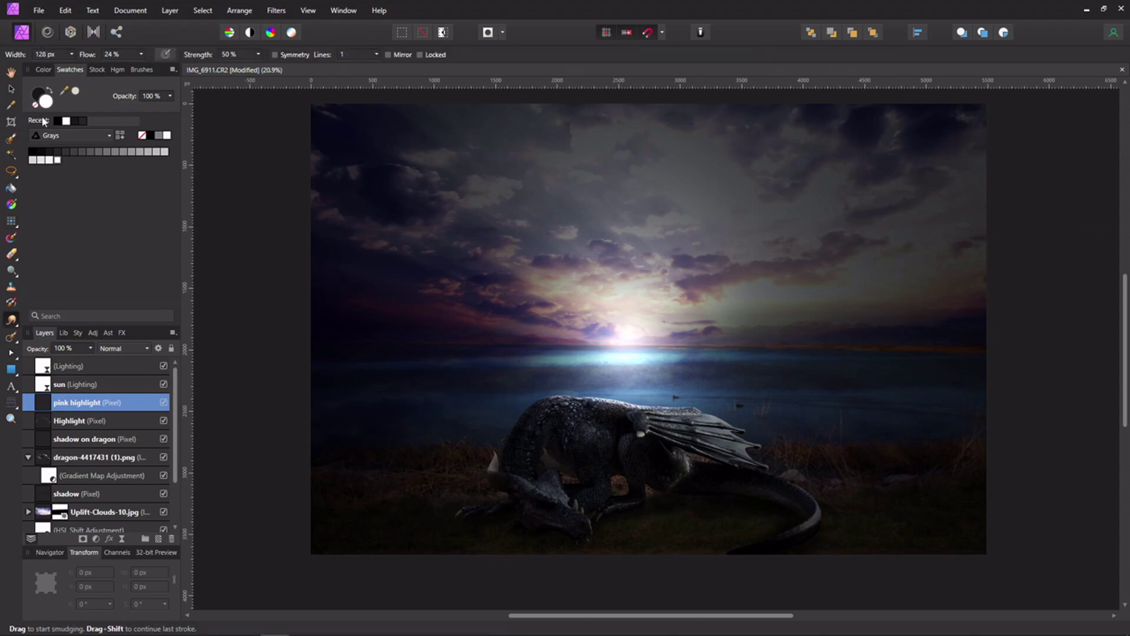
{"action": "key", "text": "b"}
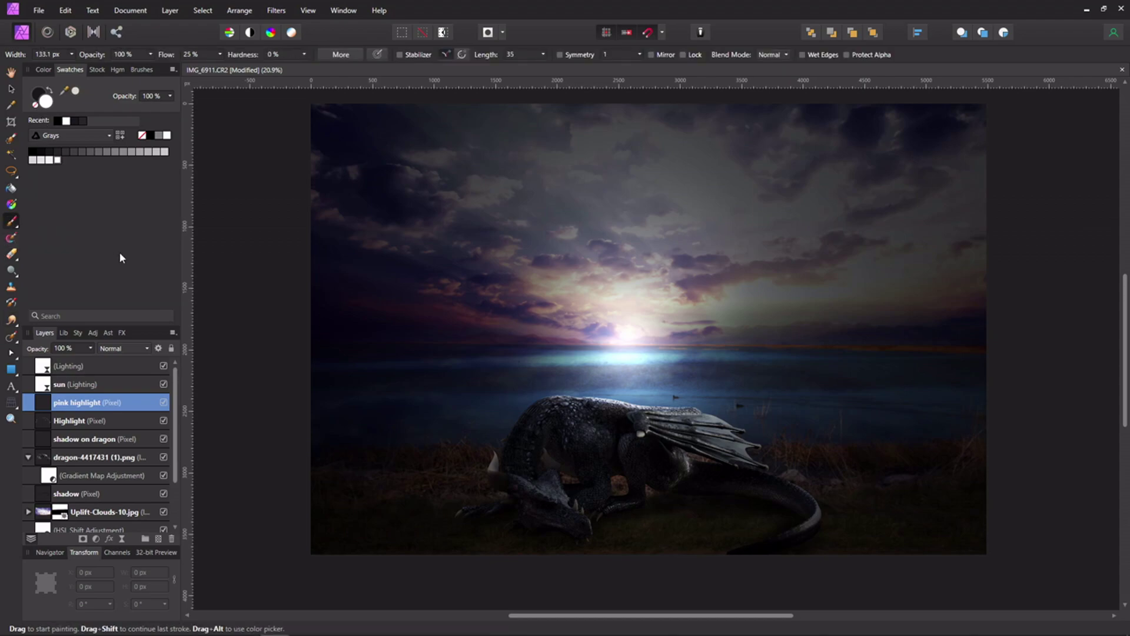
{"action": "left_click", "coordinate": [53, 462]}
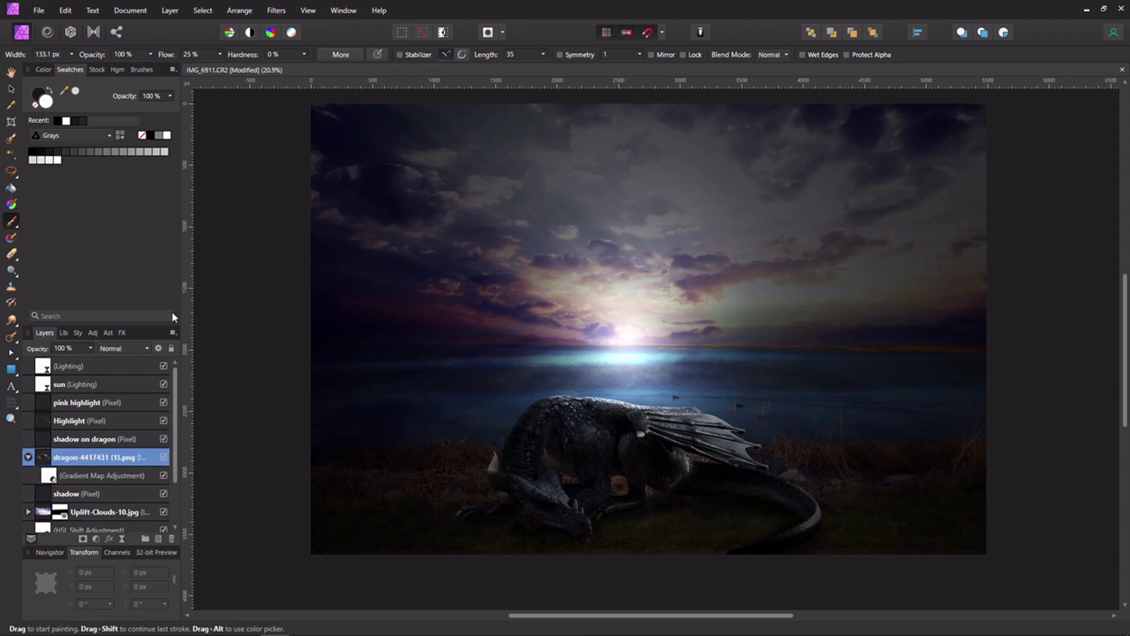
{"action": "left_click", "coordinate": [202, 10]}
{"action": "left_click", "coordinate": [180, 70]}
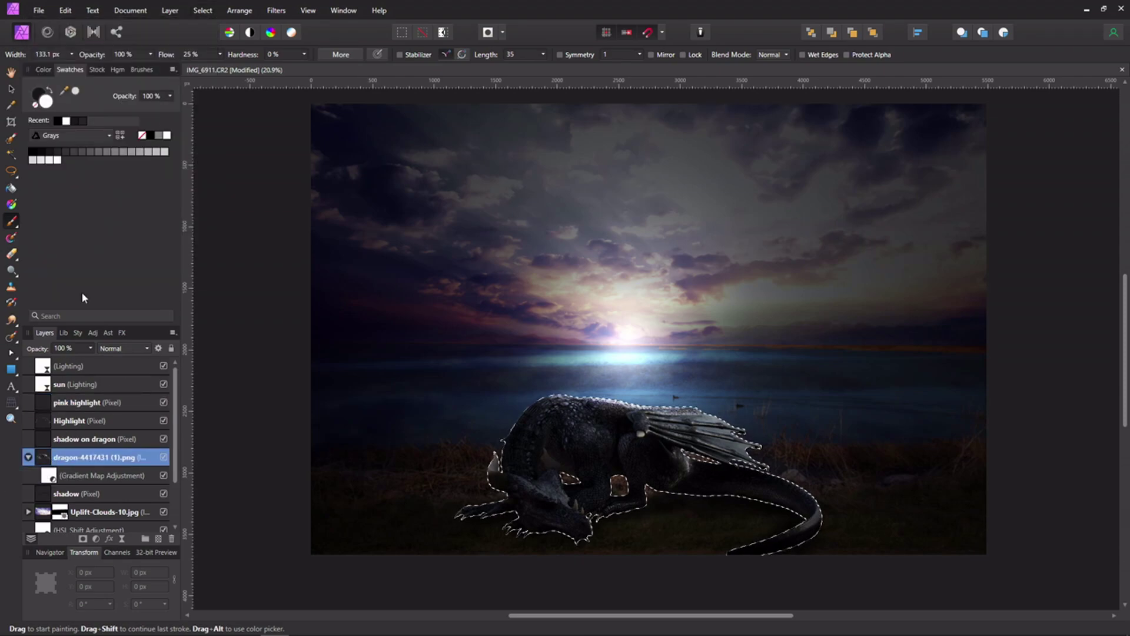
{"action": "left_click", "coordinate": [62, 404]}
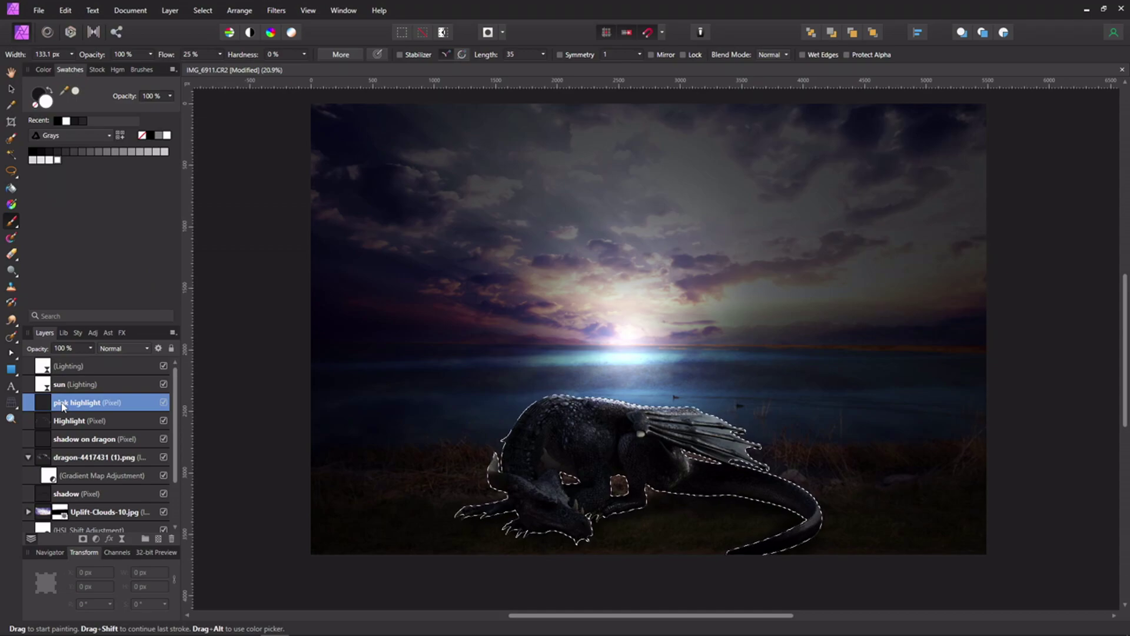
- Sample a dusky pink (RGB 110, 84, 98) from the sky above the horizon as the brush colour
{"action": "mouse_move", "coordinate": [64, 91]}
{"action": "left_mouse_down"}
{"action": "mouse_move", "coordinate": [252, 189]}
{"action": "mouse_move", "coordinate": [425, 307]}
{"action": "mouse_move", "coordinate": [549, 325]}
{"action": "left_mouse_up"}
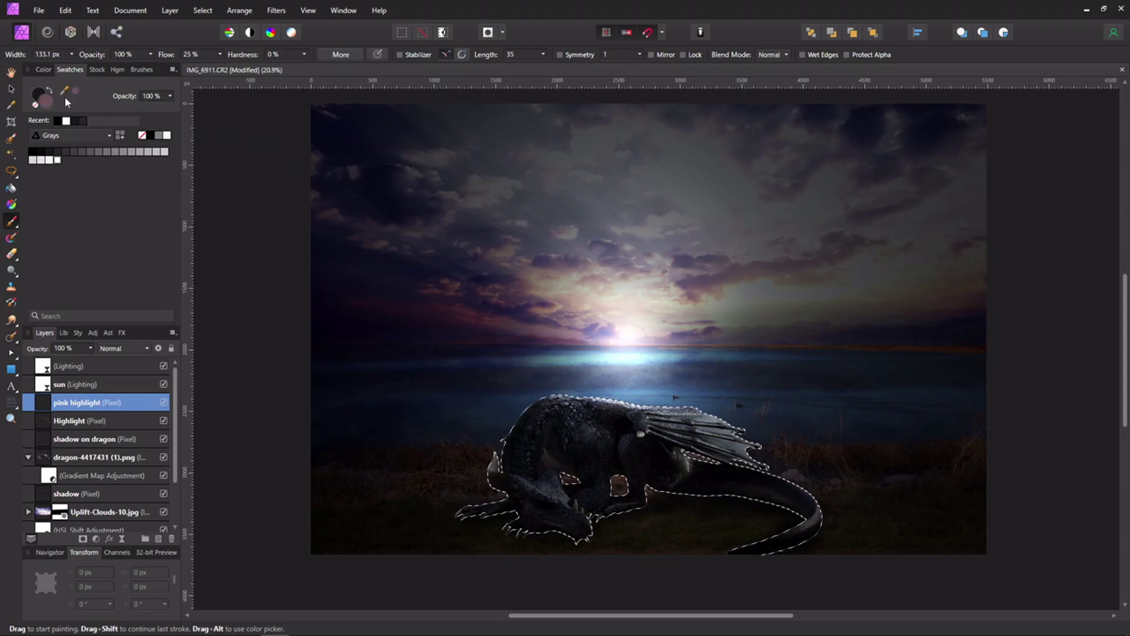
{"action": "left_click", "coordinate": [43, 70]}
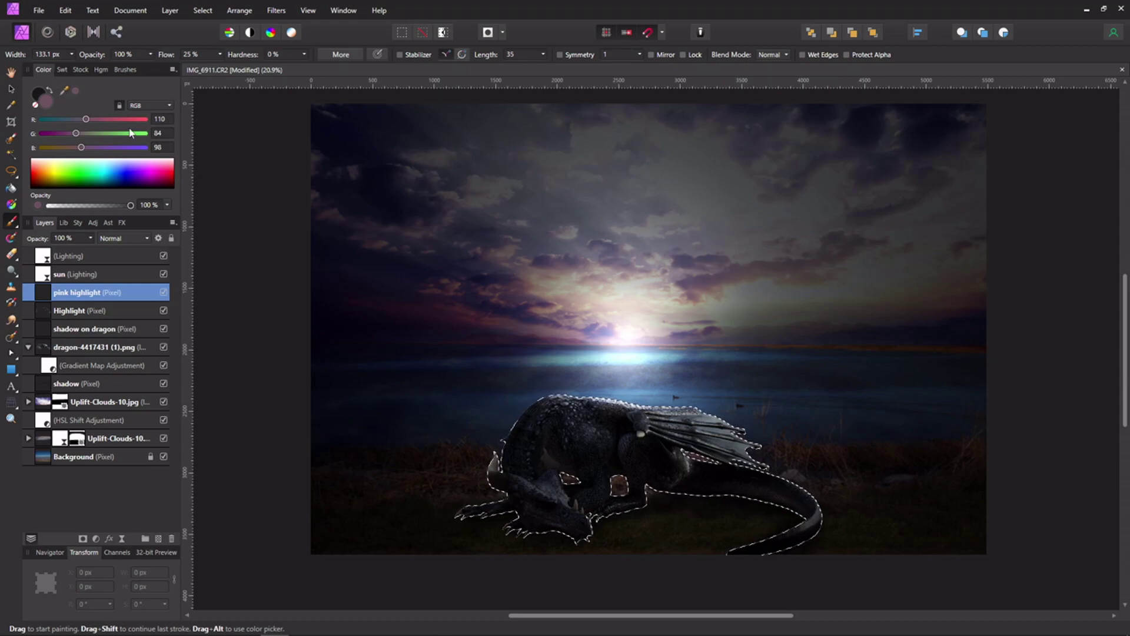
{"action": "left_click", "coordinate": [62, 70]}
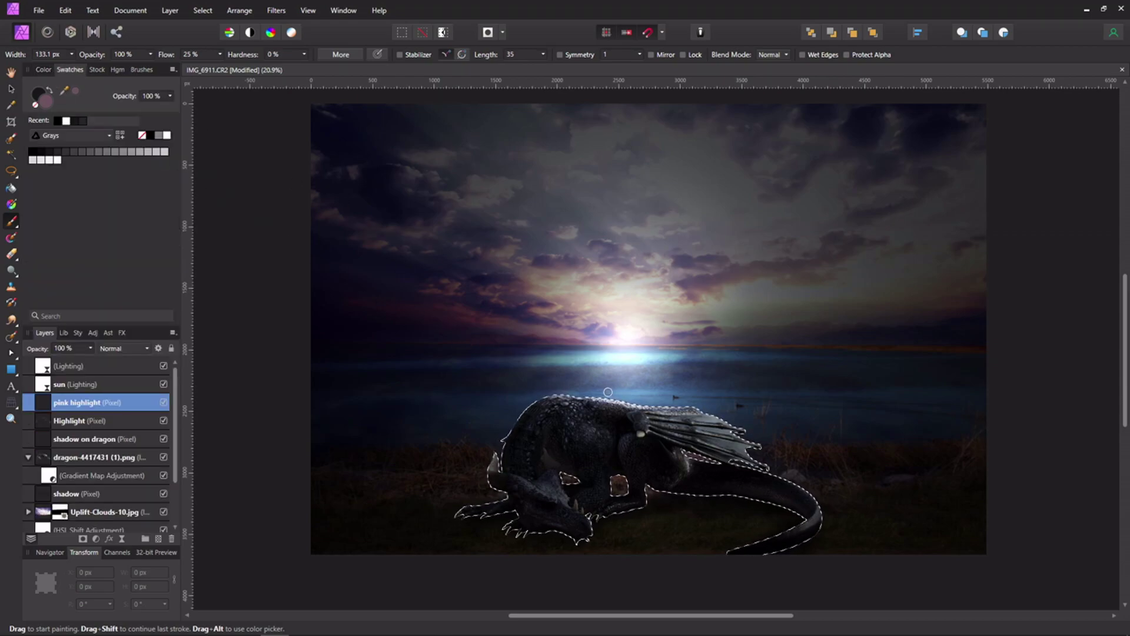
- Brush the dusky pink along the dragon's upper back towards the wing and set the pink highlight layer to Overlay
{"action": "scroll", "coordinate": [621, 380], "scroll_direction": "up", "scroll_amount": 5}
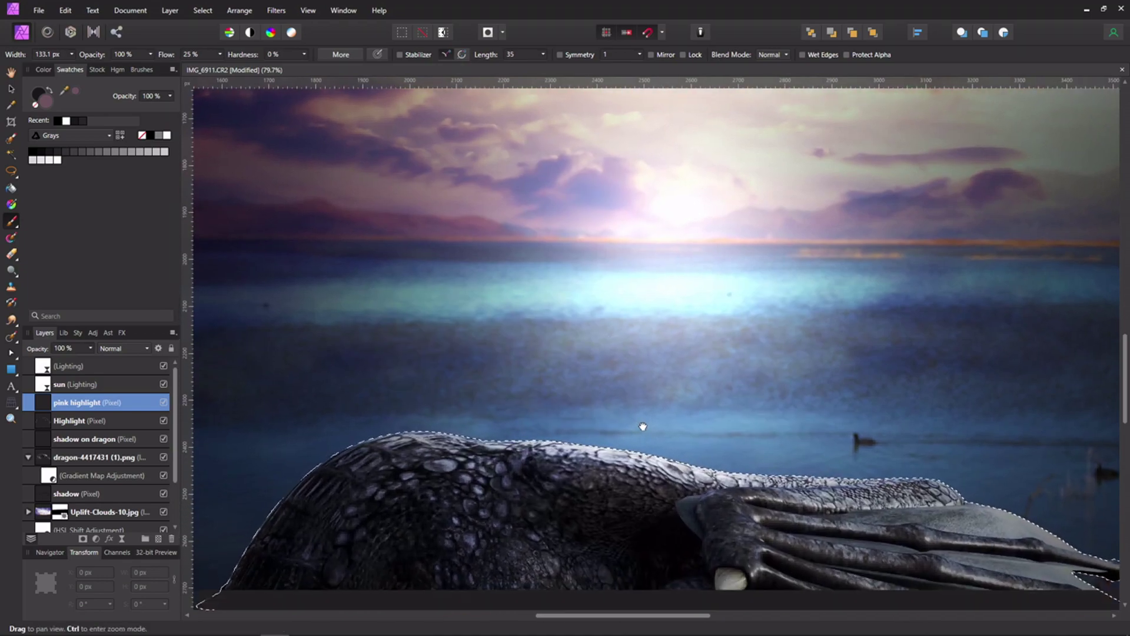
{"action": "left_click_drag", "start_coordinate": [643, 426], "coordinate": [670, 328]}
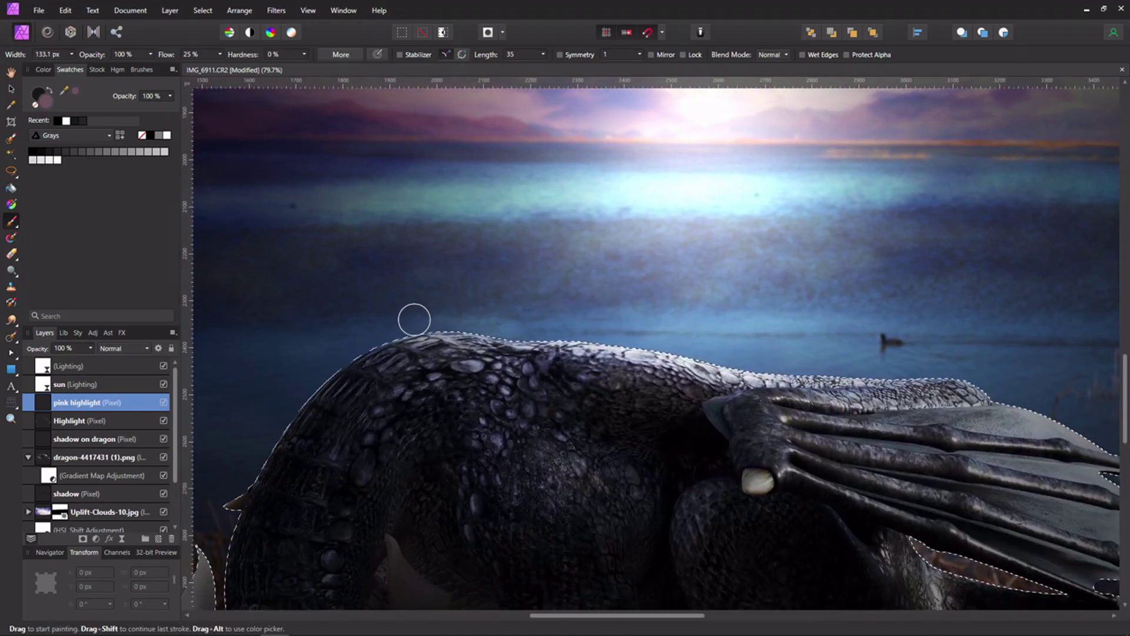
{"action": "mouse_move", "coordinate": [461, 323]}
{"action": "left_mouse_down"}
{"action": "mouse_move", "coordinate": [598, 331]}
{"action": "mouse_move", "coordinate": [776, 365]}
{"action": "mouse_move", "coordinate": [929, 368]}
{"action": "mouse_move", "coordinate": [1060, 411]}
{"action": "left_mouse_up"}
{"action": "scroll", "coordinate": [971, 327], "scroll_direction": "down", "scroll_amount": 5}
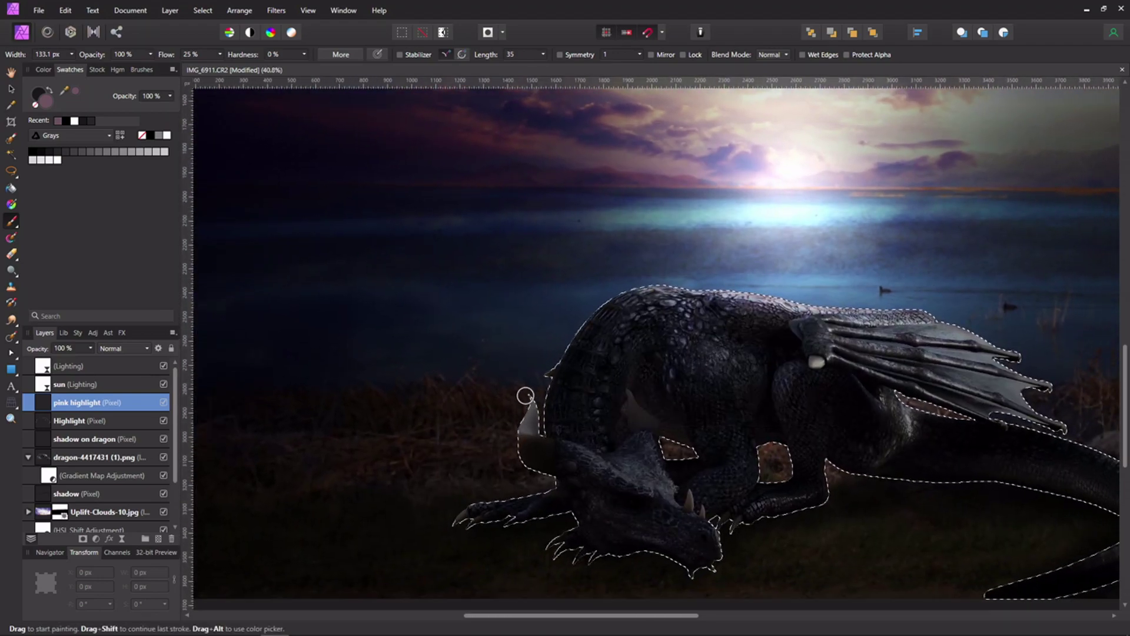
{"action": "left_click", "coordinate": [135, 349]}
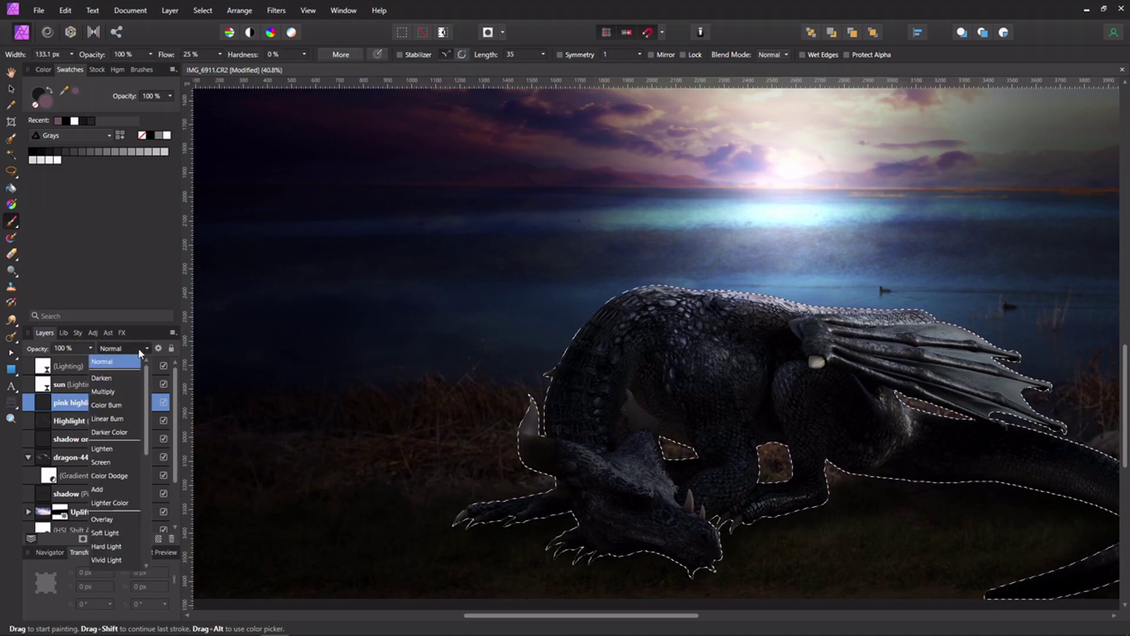
{"action": "left_click", "coordinate": [119, 518]}
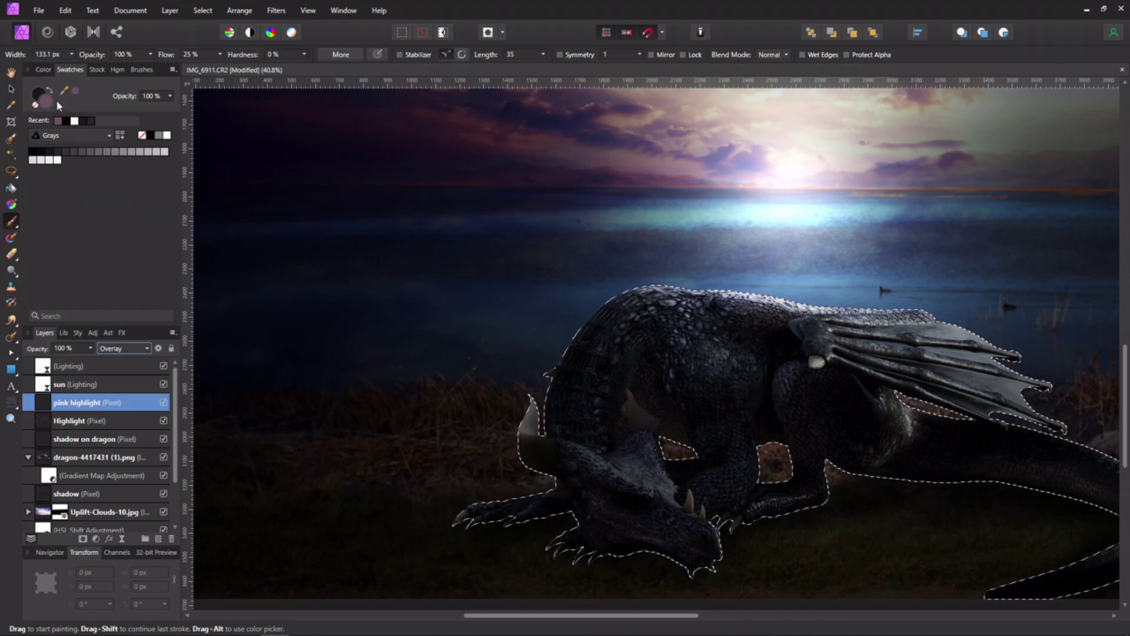
- Sample a bright tone from the sky near the sun and tint it to a lighter pink (RGB 203, 150, 185)
{"action": "left_click_drag", "start_coordinate": [65, 90], "coordinate": [486, 126]}
{"action": "mouse_move", "coordinate": [64, 91]}
{"action": "left_mouse_down"}
{"action": "mouse_move", "coordinate": [210, 130]}
{"action": "mouse_move", "coordinate": [726, 151]}
{"action": "mouse_move", "coordinate": [842, 129]}
{"action": "mouse_move", "coordinate": [803, 164]}
{"action": "mouse_move", "coordinate": [616, 224]}
{"action": "mouse_move", "coordinate": [763, 203]}
{"action": "mouse_move", "coordinate": [768, 177]}
{"action": "left_mouse_up"}
{"action": "scroll", "coordinate": [840, 135], "scroll_direction": "up", "scroll_amount": 3}
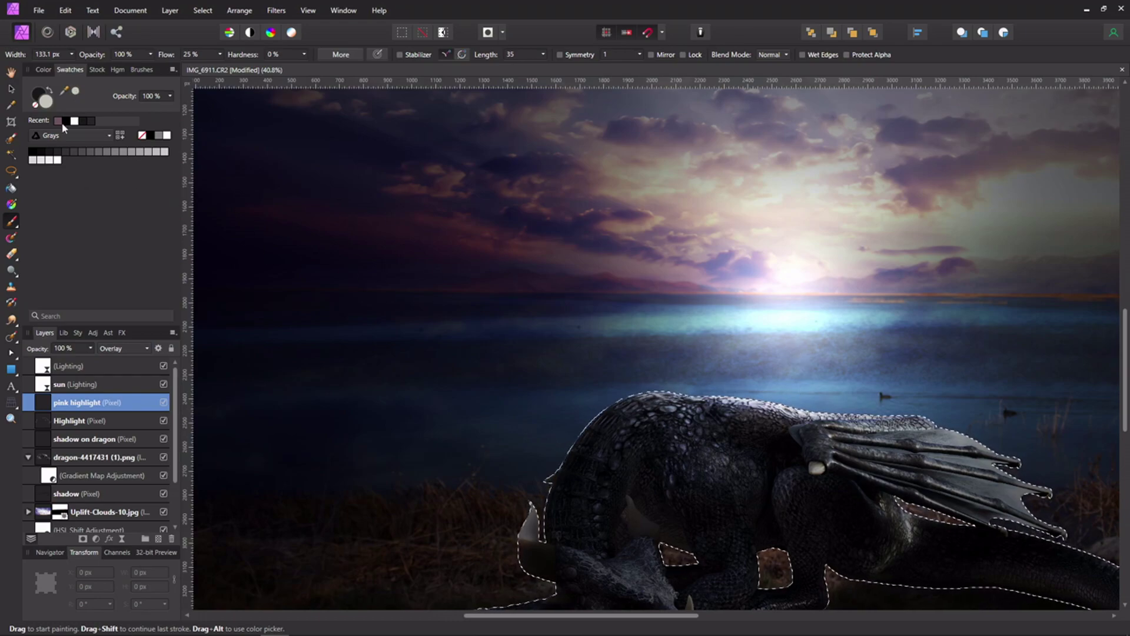
{"action": "left_click", "coordinate": [44, 70]}
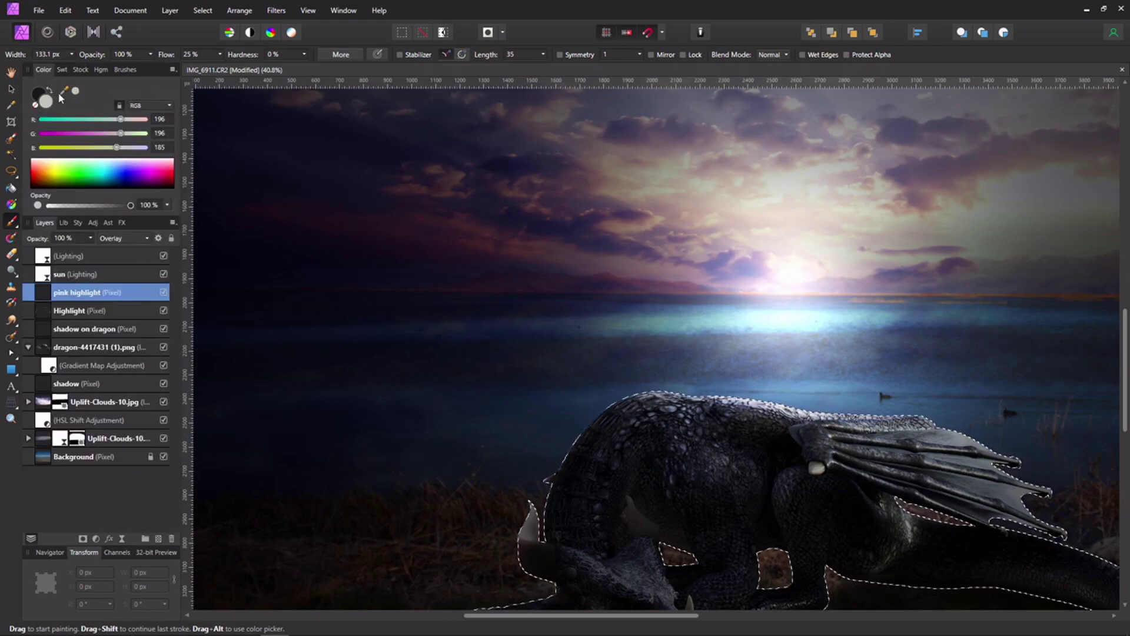
{"action": "left_click_drag", "start_coordinate": [120, 135], "coordinate": [99, 133]}
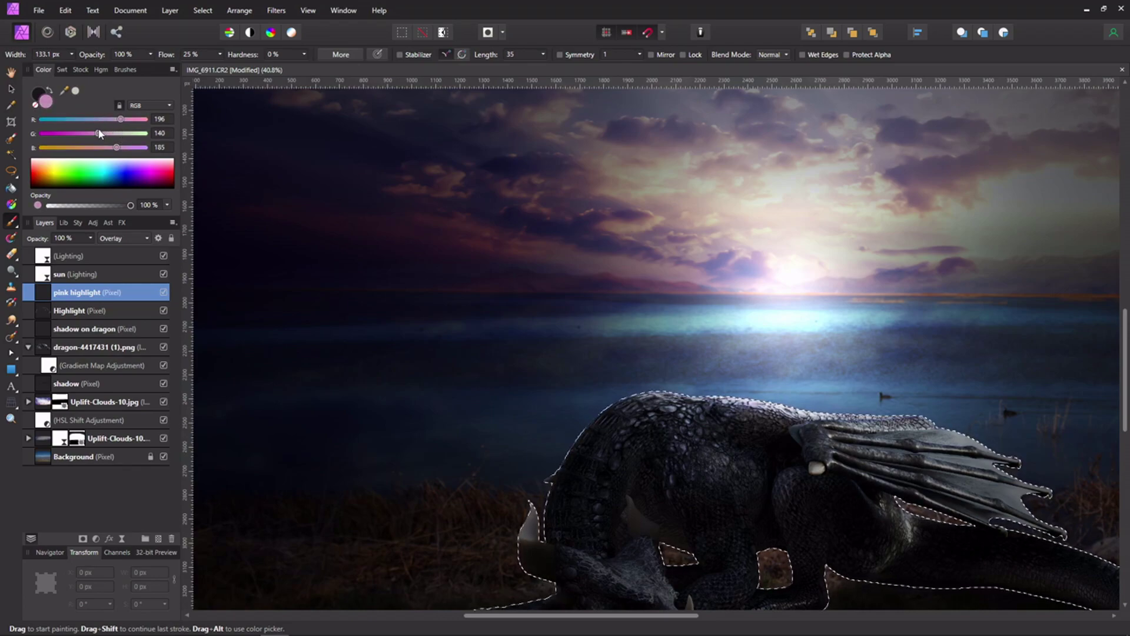
{"action": "left_click_drag", "start_coordinate": [122, 120], "coordinate": [125, 121]}
- Paint the lighter pink along the top edge of the dragon's back, and deselect the dragon outline
{"action": "scroll", "coordinate": [698, 390], "scroll_direction": "up", "scroll_amount": 5}
{"action": "mouse_move", "coordinate": [750, 383]}
{"action": "left_mouse_down"}
{"action": "mouse_move", "coordinate": [730, 373]}
{"action": "mouse_move", "coordinate": [770, 379]}
{"action": "mouse_move", "coordinate": [519, 379]}
{"action": "mouse_move", "coordinate": [827, 386]}
{"action": "mouse_move", "coordinate": [570, 335]}
{"action": "mouse_move", "coordinate": [619, 331]}
{"action": "mouse_move", "coordinate": [750, 377]}
{"action": "mouse_move", "coordinate": [807, 377]}
{"action": "mouse_move", "coordinate": [775, 369]}
{"action": "mouse_move", "coordinate": [872, 392]}
{"action": "mouse_move", "coordinate": [997, 374]}
{"action": "mouse_move", "coordinate": [770, 371]}
{"action": "left_mouse_up"}
{"action": "scroll", "coordinate": [806, 317], "scroll_direction": "down", "scroll_amount": 1}
{"action": "scroll", "coordinate": [806, 317], "scroll_direction": "down", "scroll_amount": 5}
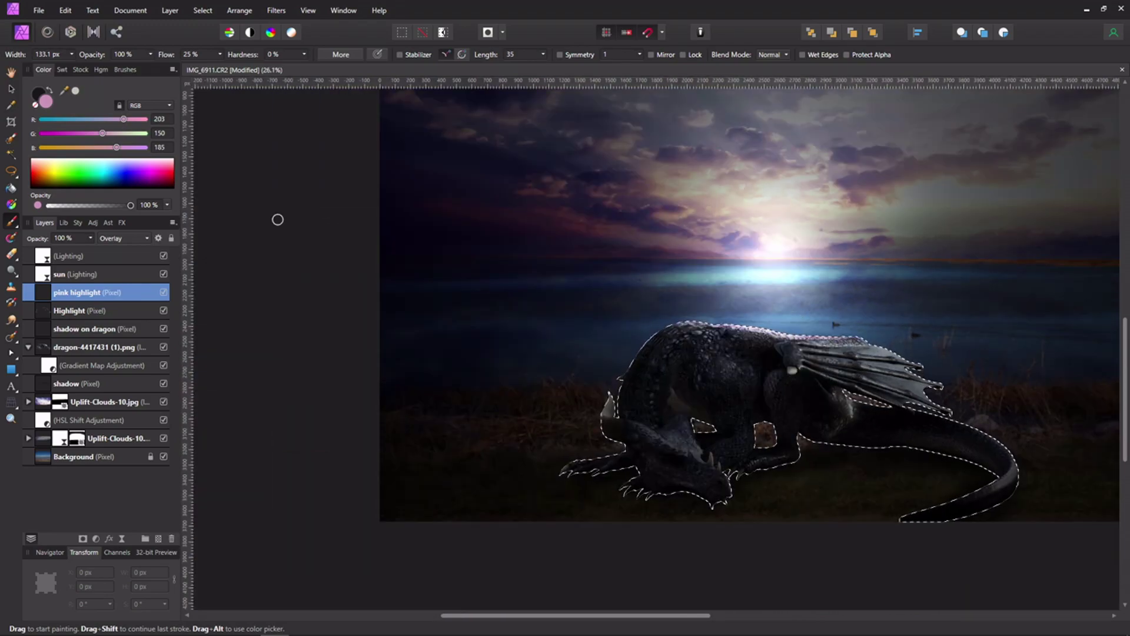
{"action": "key", "text": "ctrl+d"}
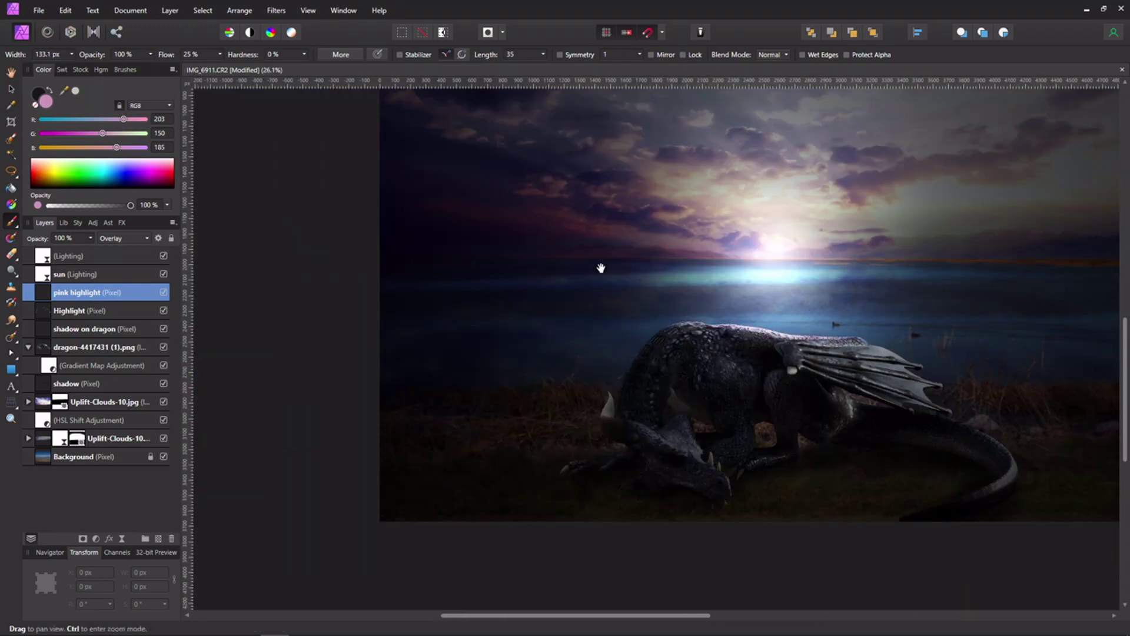
{"action": "scroll", "coordinate": [648, 265], "scroll_direction": "down", "scroll_amount": 1}
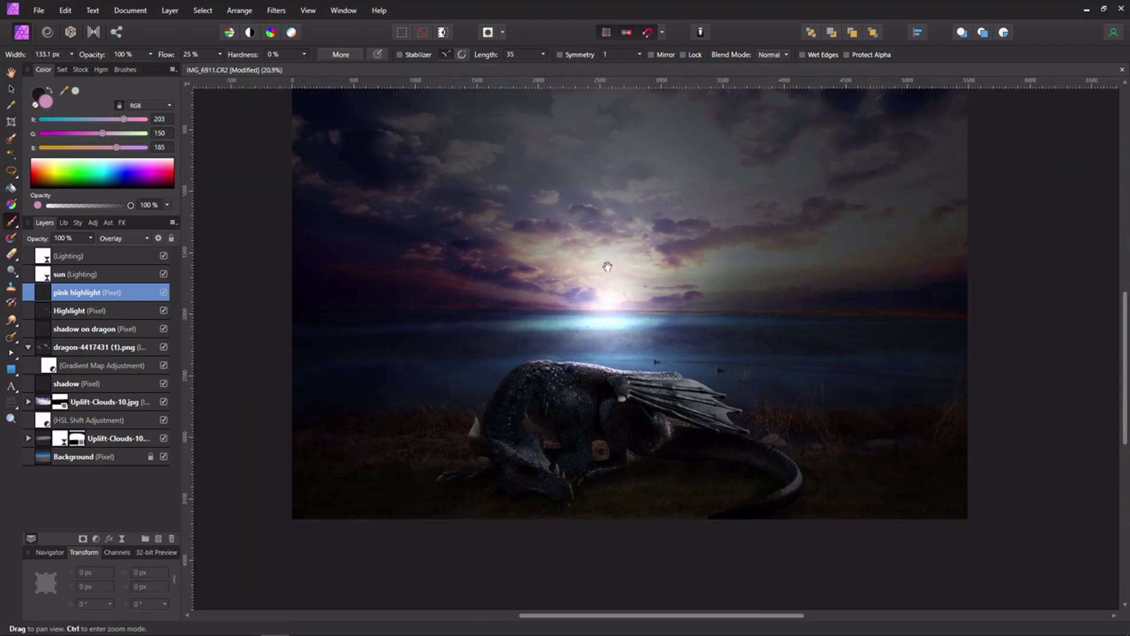
- Add a Levels adjustment above all layers with the black level at 1% and the white level at 87%
{"action": "scroll", "coordinate": [533, 310], "scroll_direction": "up", "scroll_amount": 1}
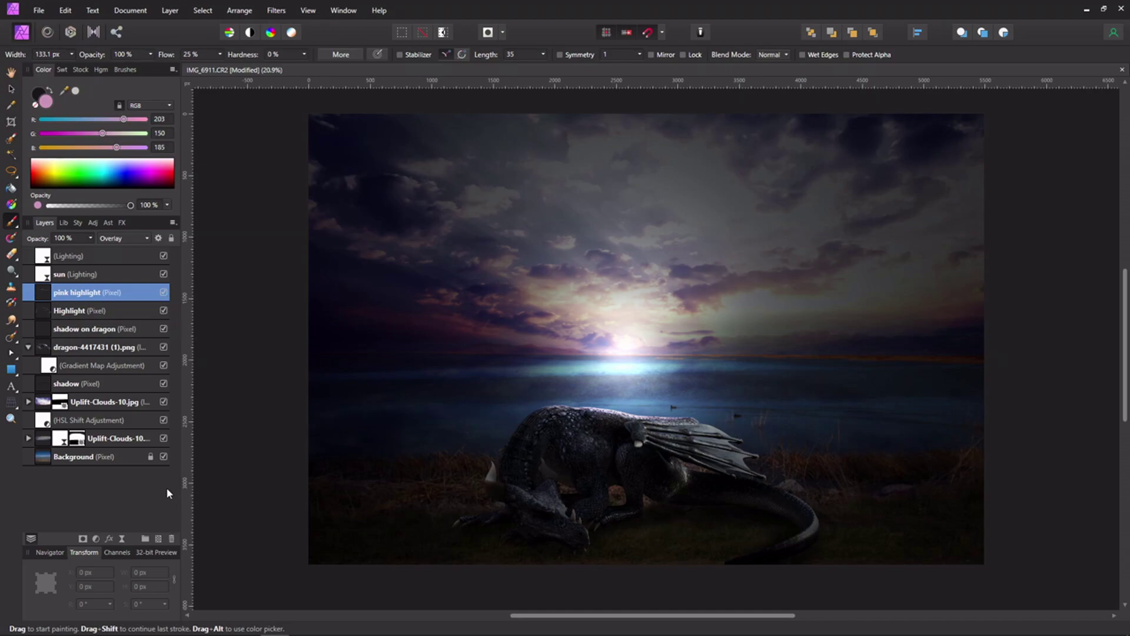
{"action": "left_click", "coordinate": [96, 539]}
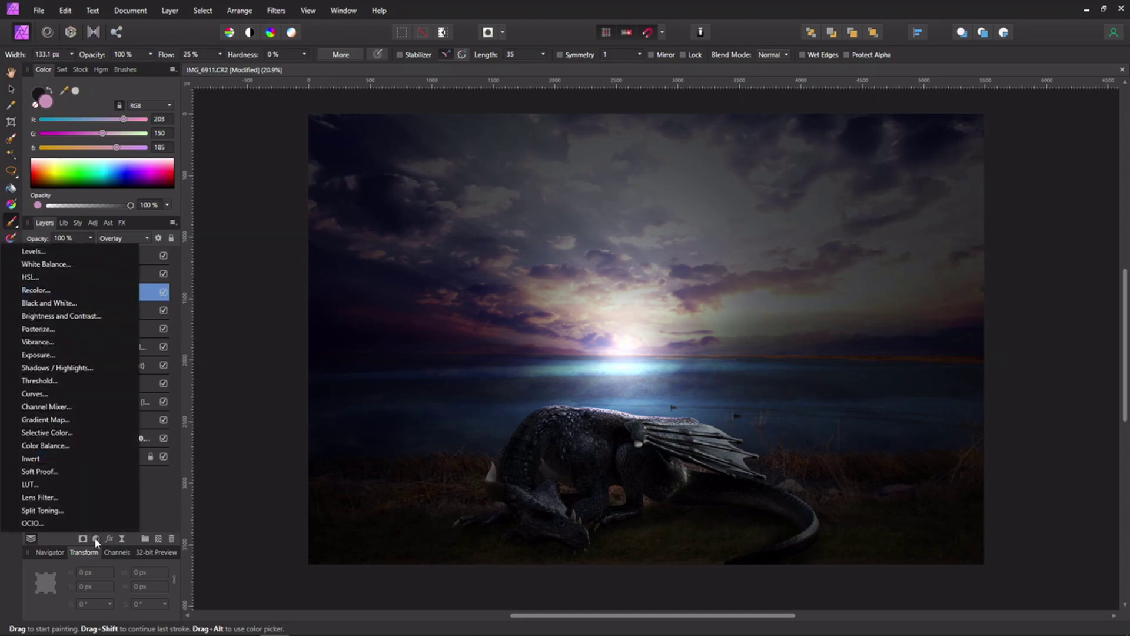
{"action": "left_click", "coordinate": [59, 252]}
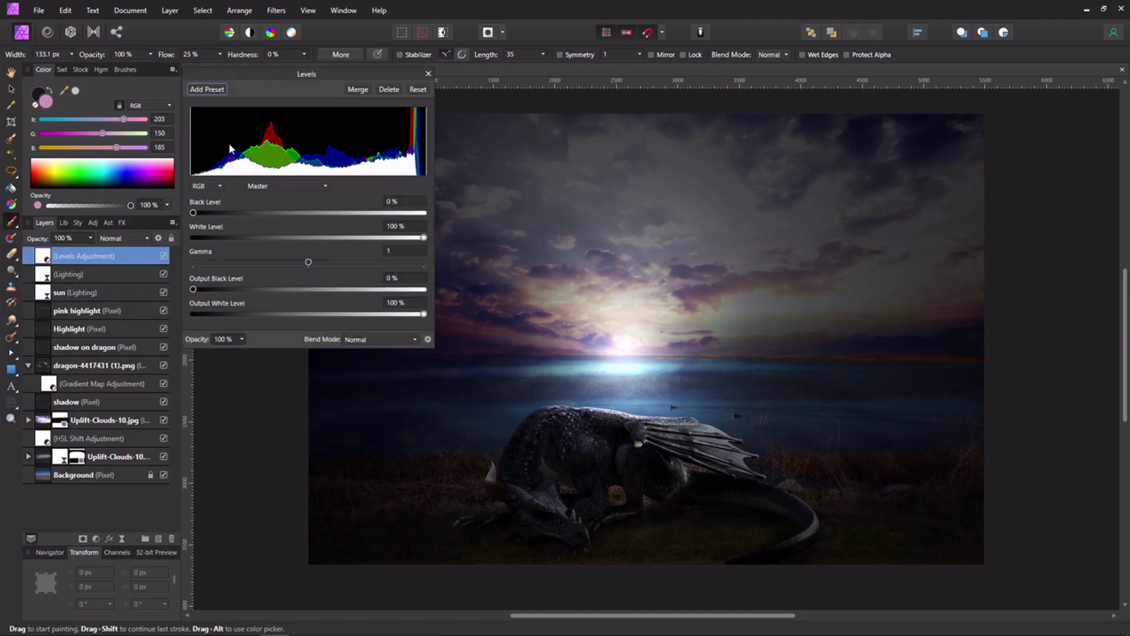
{"action": "left_click_drag", "start_coordinate": [250, 79], "coordinate": [172, 68]}
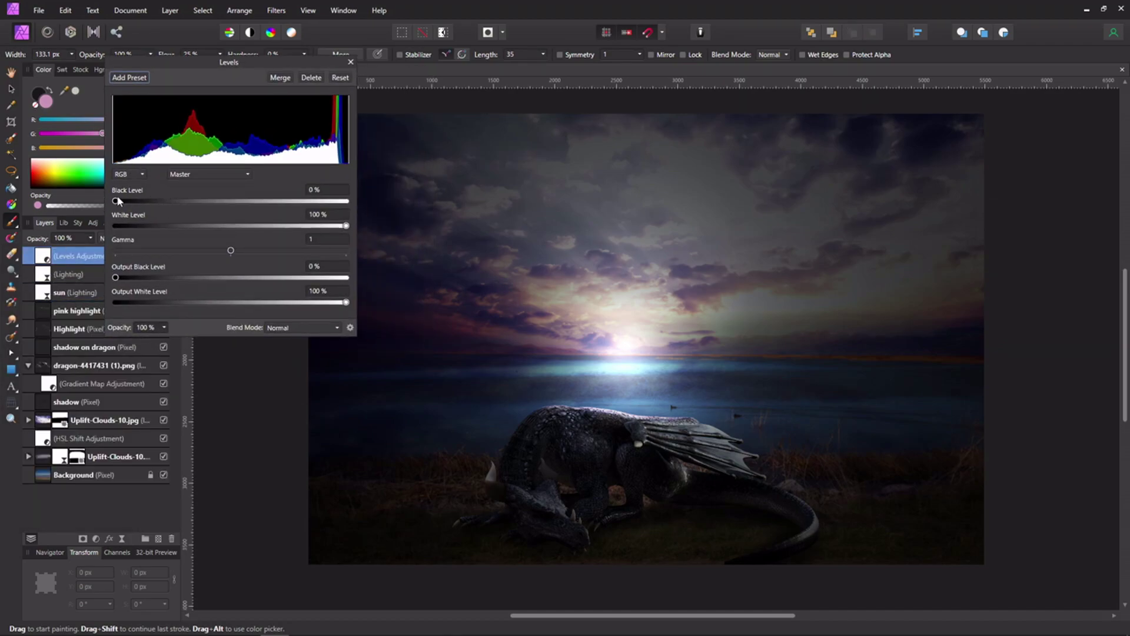
{"action": "left_click_drag", "start_coordinate": [116, 203], "coordinate": [119, 203]}
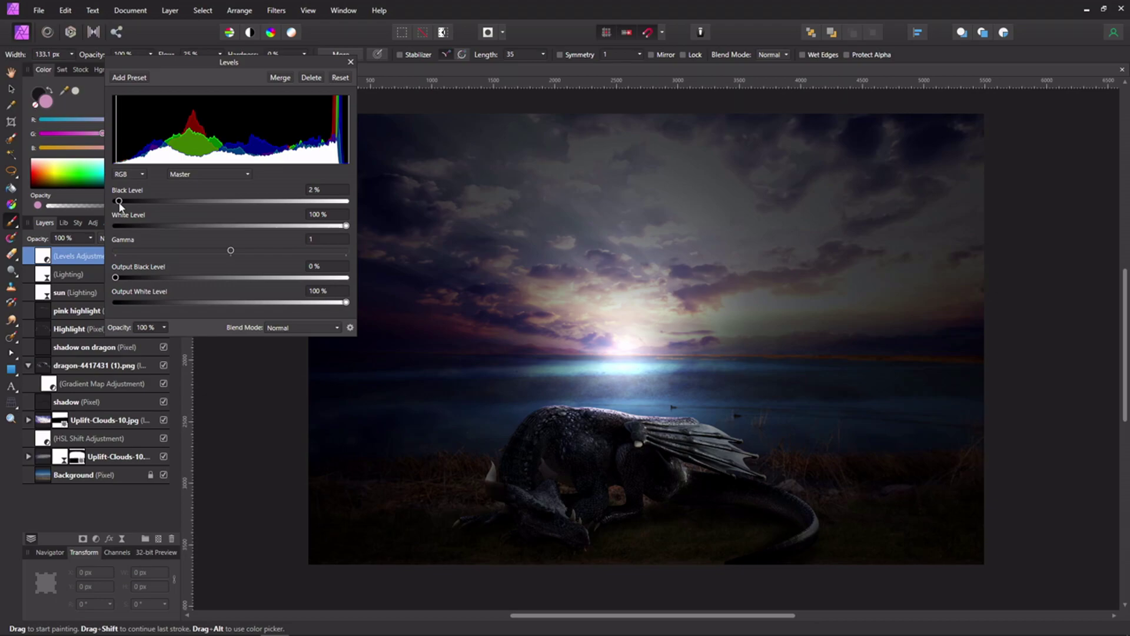
{"action": "left_click_drag", "start_coordinate": [119, 202], "coordinate": [118, 203]}
{"action": "left_click_drag", "start_coordinate": [347, 228], "coordinate": [318, 229]}
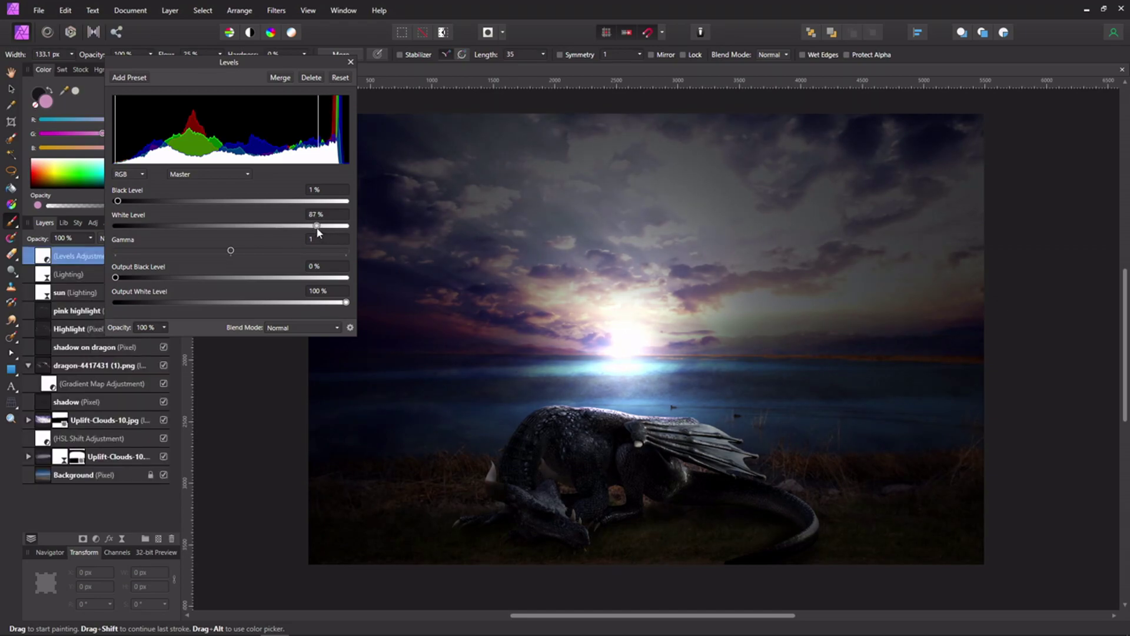
{"action": "left_click", "coordinate": [351, 62]}
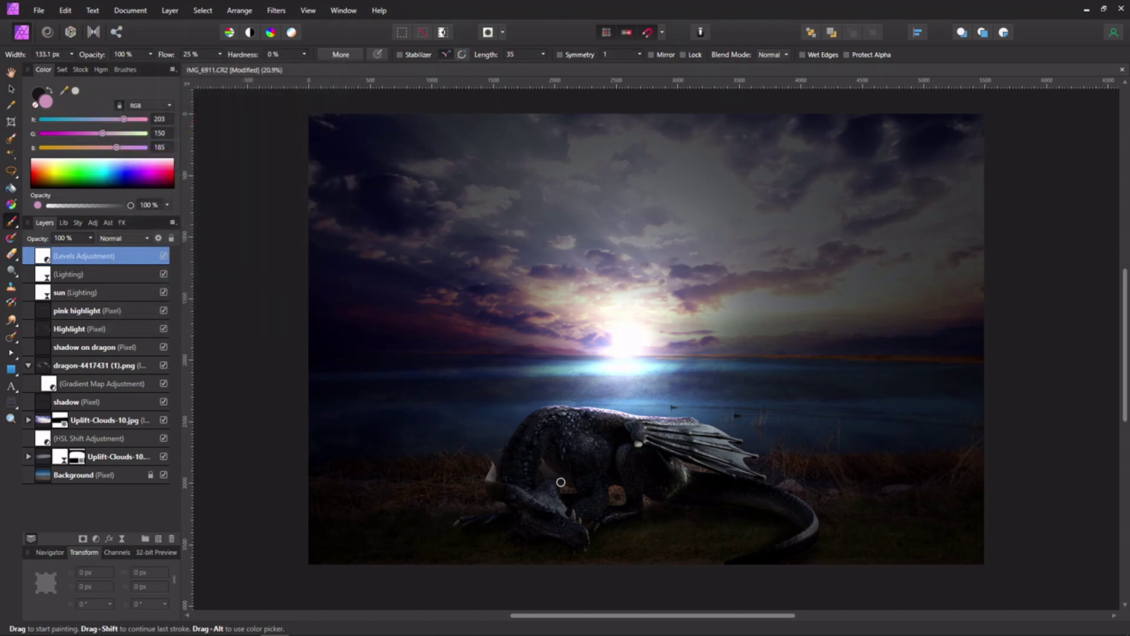
- Add a new pixel layer on top of the stack and set the paint brush colour to white for the dragon's eye
{"action": "scroll", "coordinate": [560, 512], "scroll_direction": "up", "scroll_amount": 8}
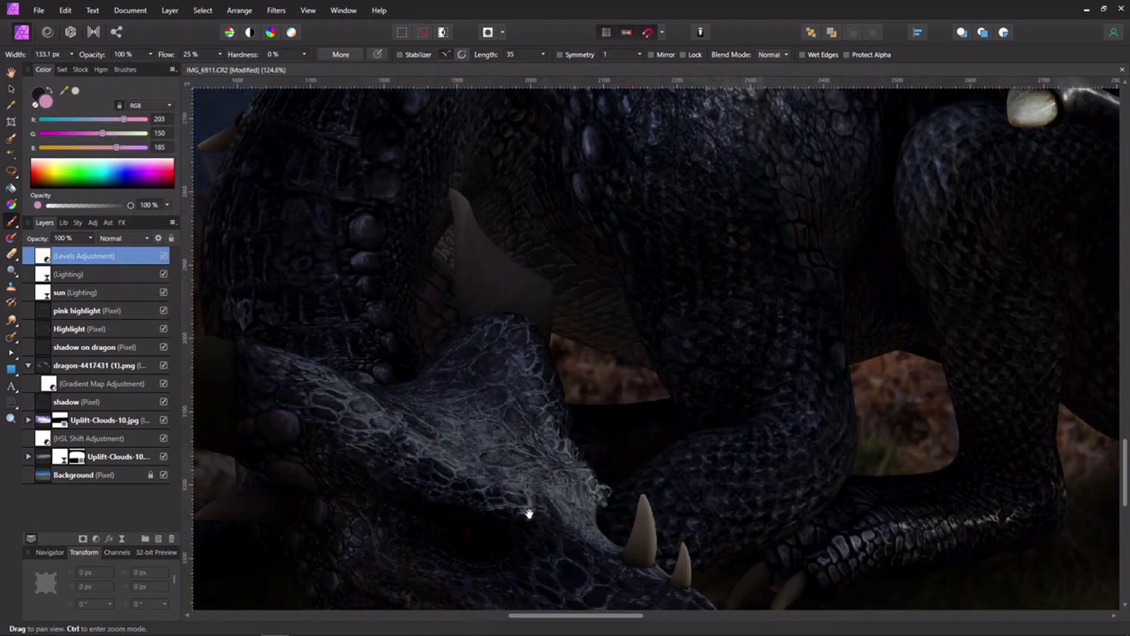
{"action": "left_click_drag", "start_coordinate": [528, 514], "coordinate": [689, 296]}
{"action": "scroll", "coordinate": [688, 297], "scroll_direction": "up", "scroll_amount": 2}
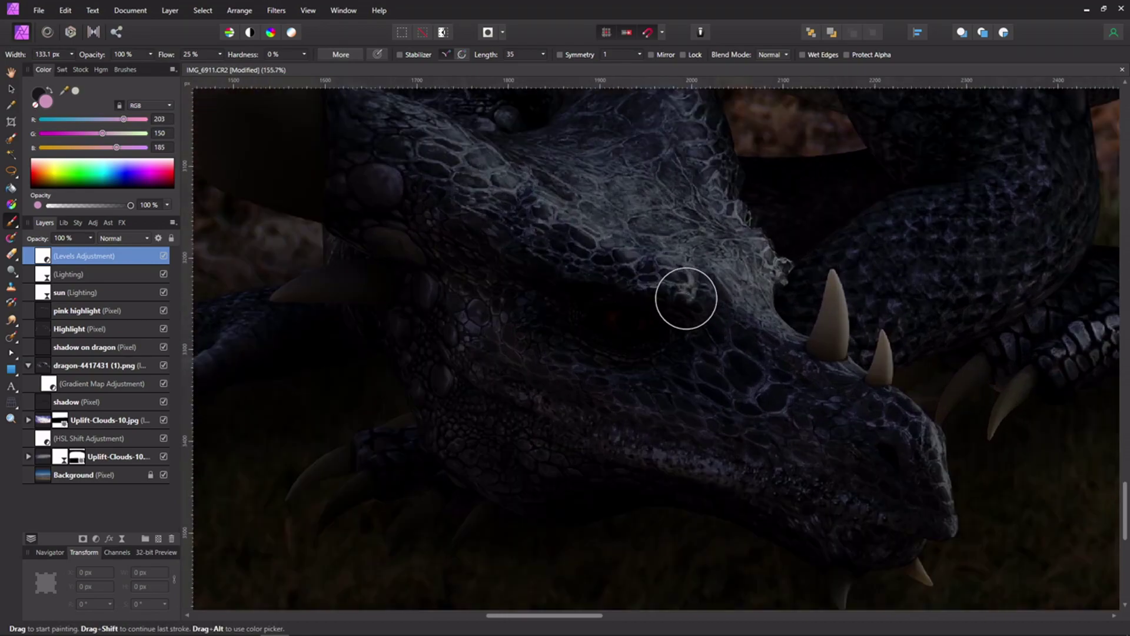
{"action": "left_click", "coordinate": [159, 540]}
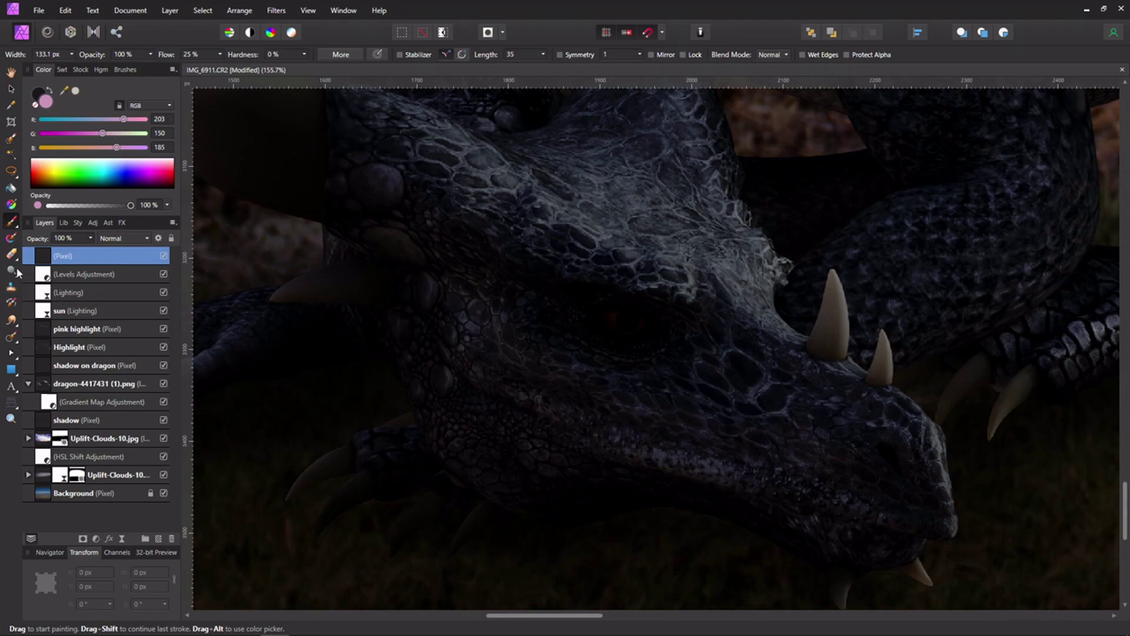
{"action": "key", "text": "b"}
{"action": "key", "text": "b"}
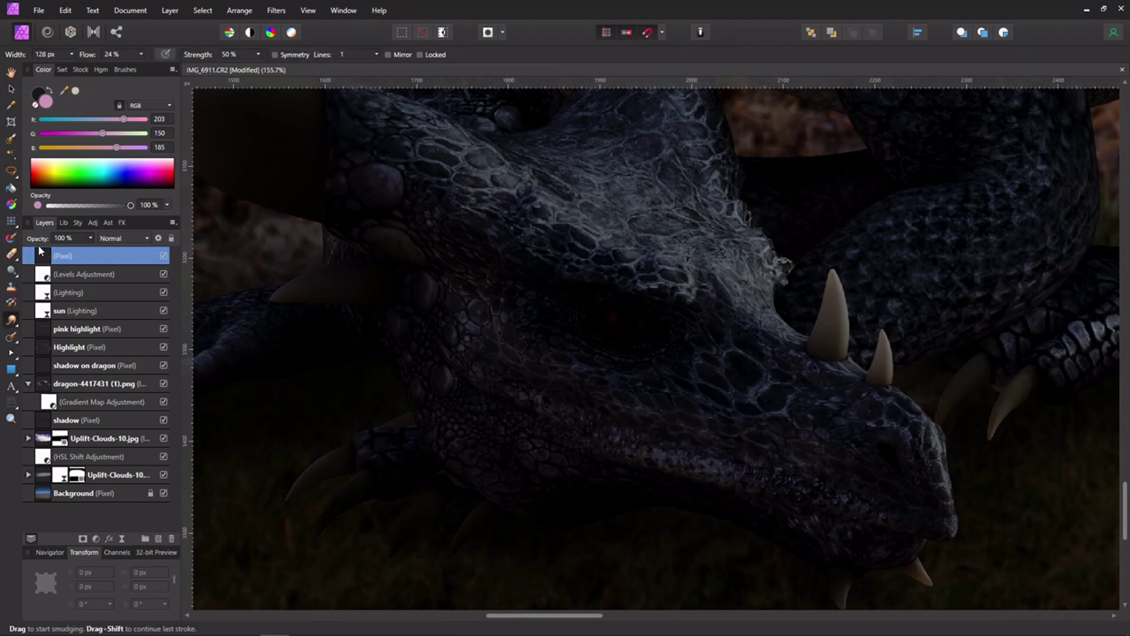
{"action": "key", "text": "b"}
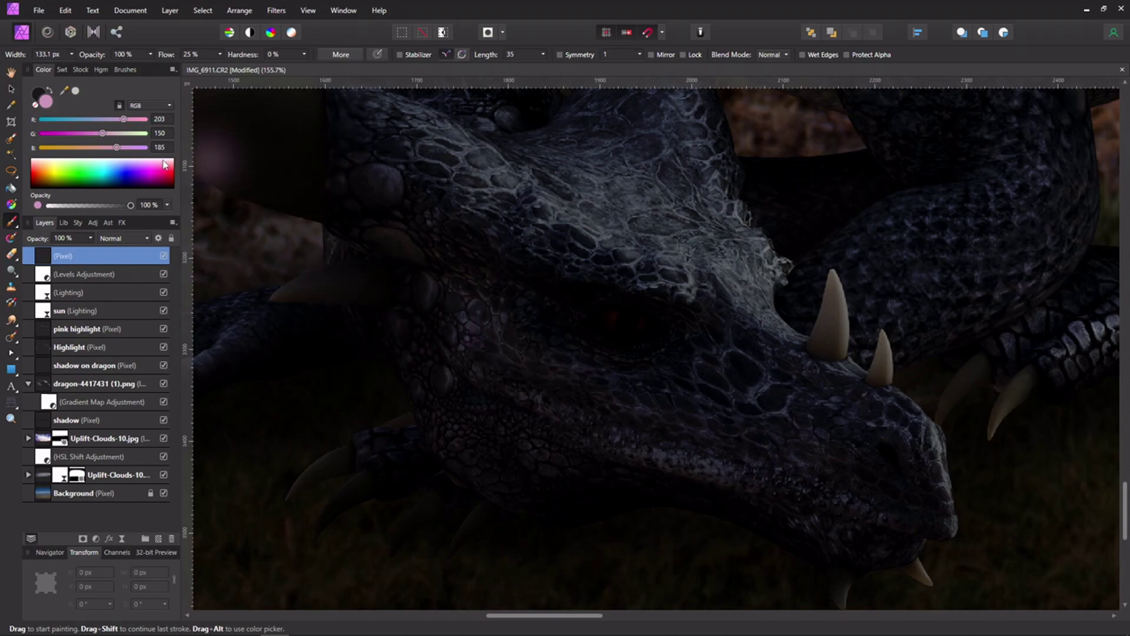
{"action": "left_click_drag", "start_coordinate": [105, 137], "coordinate": [146, 134]}
{"action": "left_click", "coordinate": [69, 70]}
{"action": "left_click", "coordinate": [83, 121]}
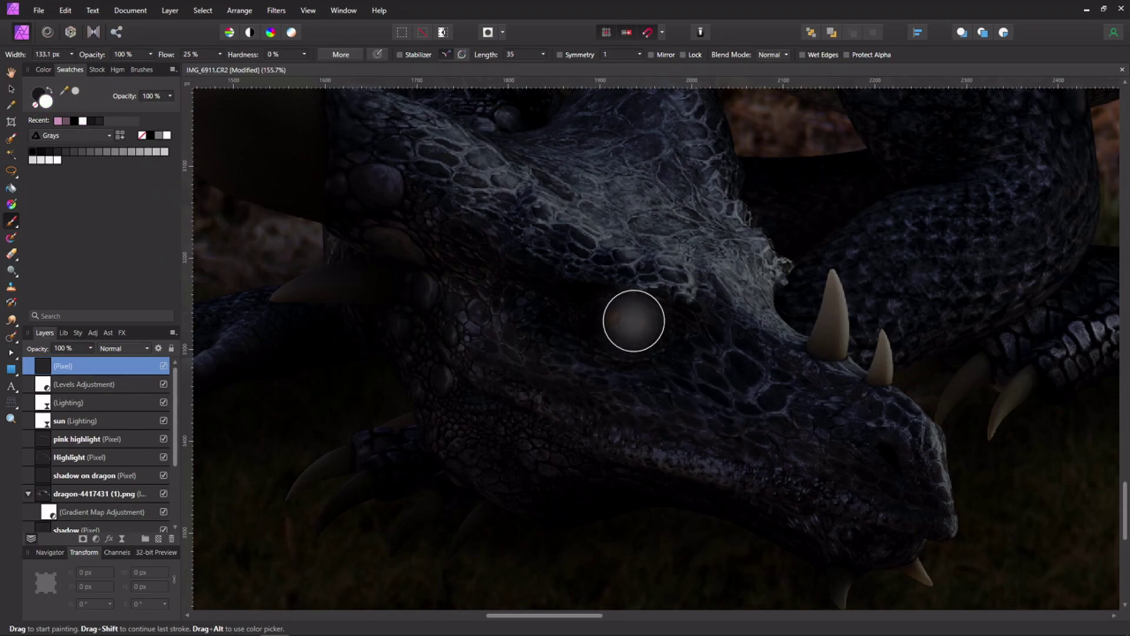
- Reduce the brush width to 42.7 px and paint white over the dragon's eye, undoing any stray mark
{"action": "key", "text": "bracketleft"}
{"action": "key", "text": "bracketleft"}
{"action": "key", "text": "bracketleft"}
{"action": "key", "text": "bracketleft"}
{"action": "key", "text": "bracketleft"}
{"action": "key", "text": "bracketleft"}
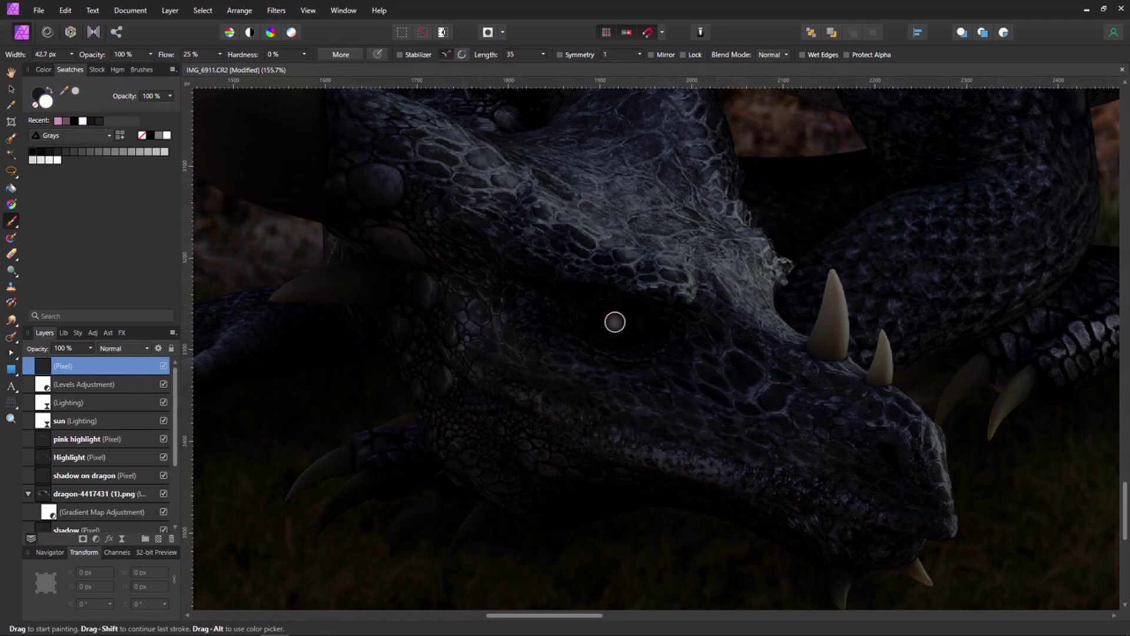
{"action": "left_click_drag", "start_coordinate": [616, 318], "coordinate": [622, 320]}
{"action": "left_click", "coordinate": [330, 354]}
{"action": "key", "text": "ctrl+z"}
- Set the painted eye layer's blend mode to Overlay and duplicate the layer twice to intensify the glow
{"action": "left_click", "coordinate": [122, 348]}
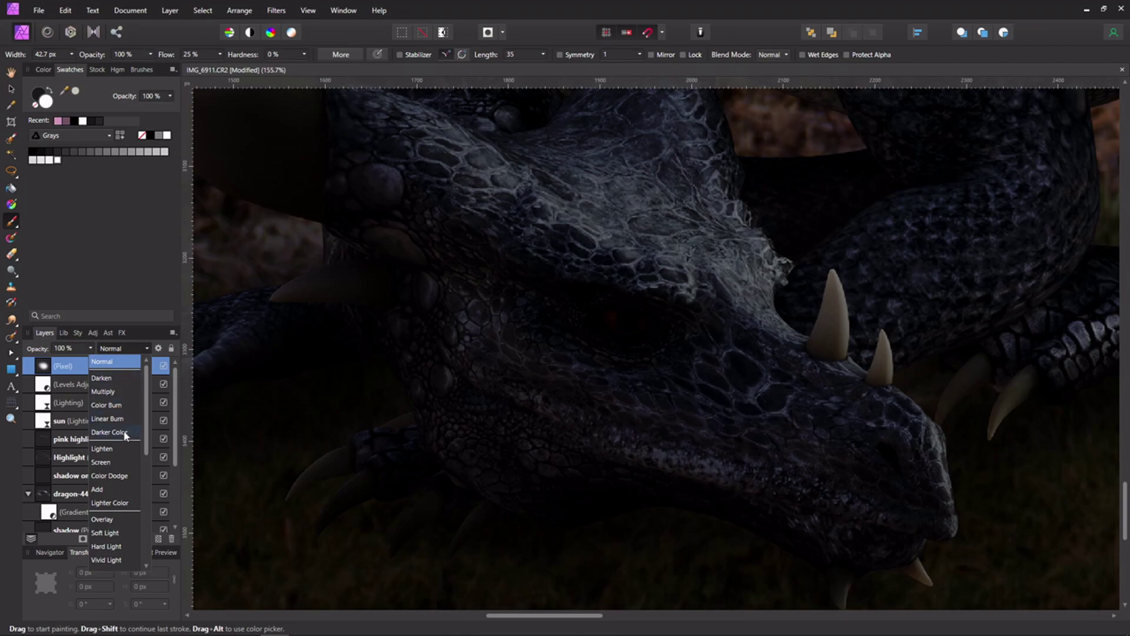
{"action": "left_click", "coordinate": [113, 519]}
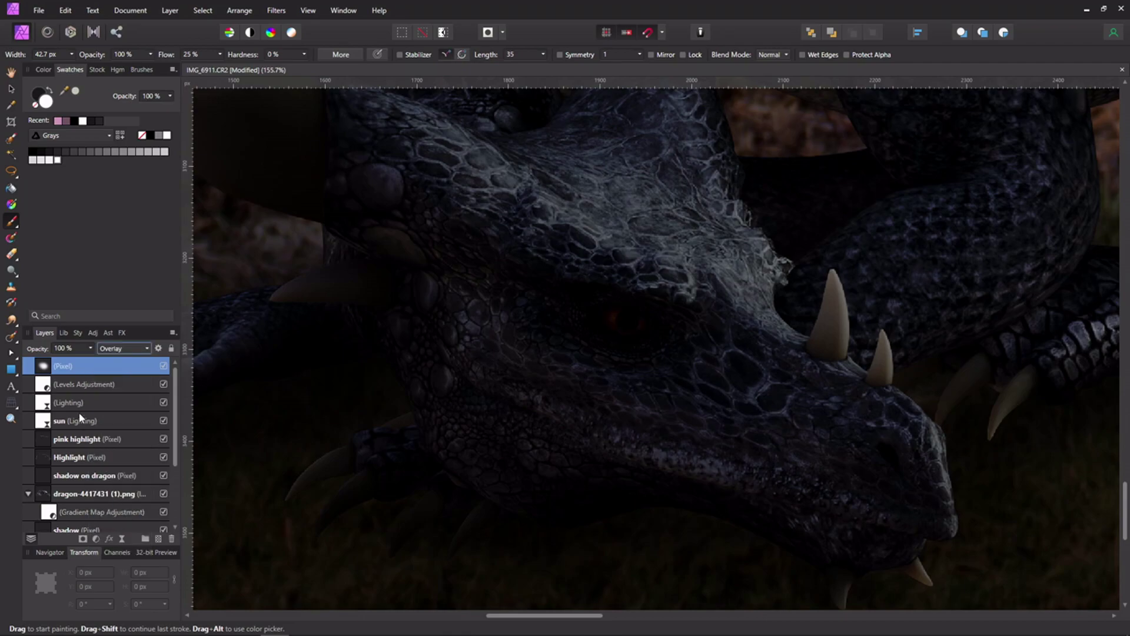
{"action": "left_click", "coordinate": [164, 367]}
{"action": "key", "text": "ctrl+shift+n"}
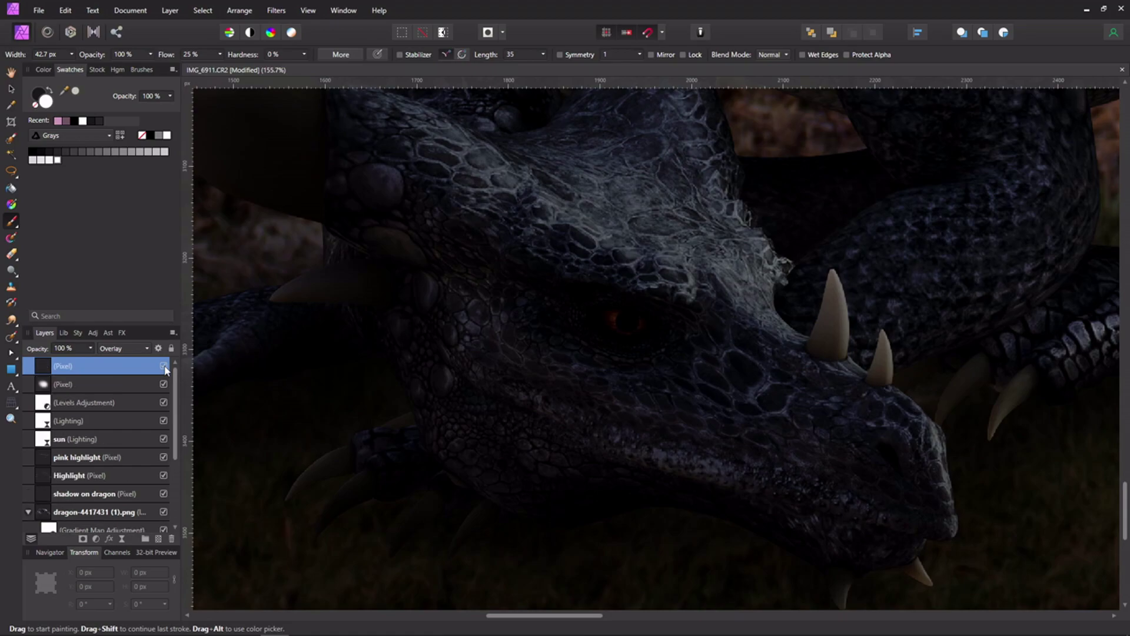
{"action": "key", "text": "ctrl+j"}
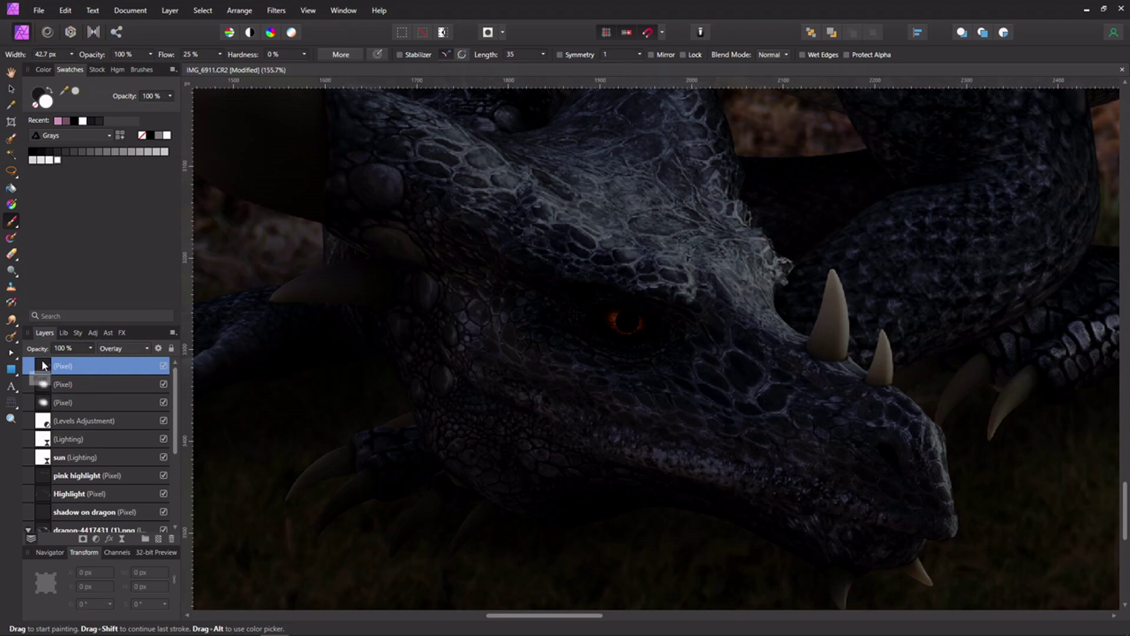
- Group the three eye layers and name the group "Bright Eye"
{"action": "left_click", "coordinate": [43, 403], "text": "shift"}
{"action": "key", "text": "ctrl+g"}
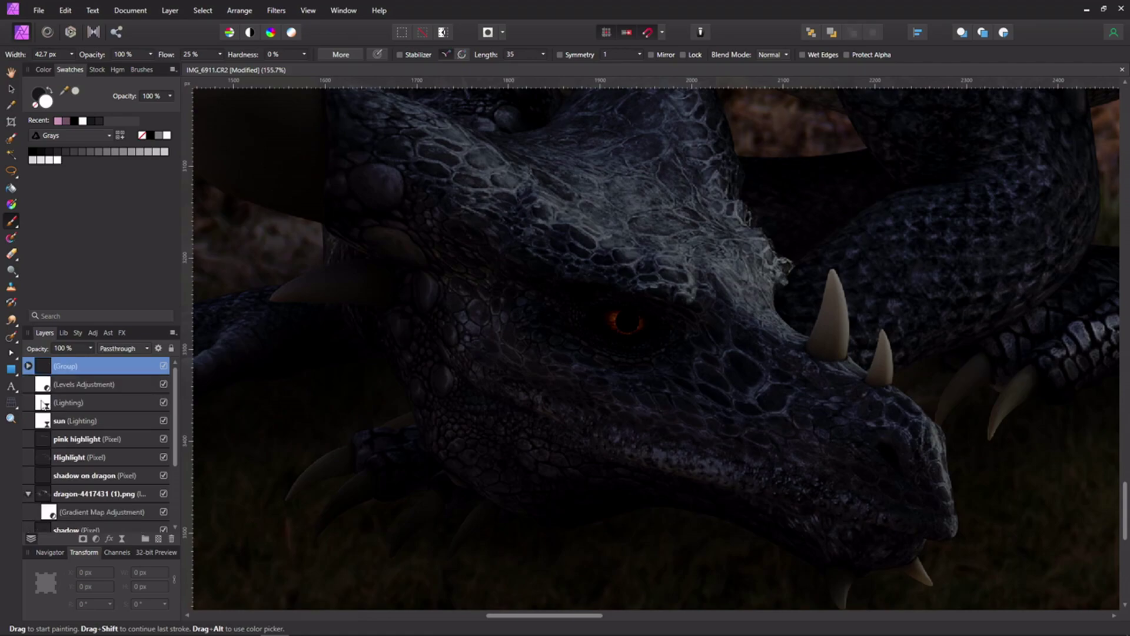
{"action": "double_click", "coordinate": [85, 366]}
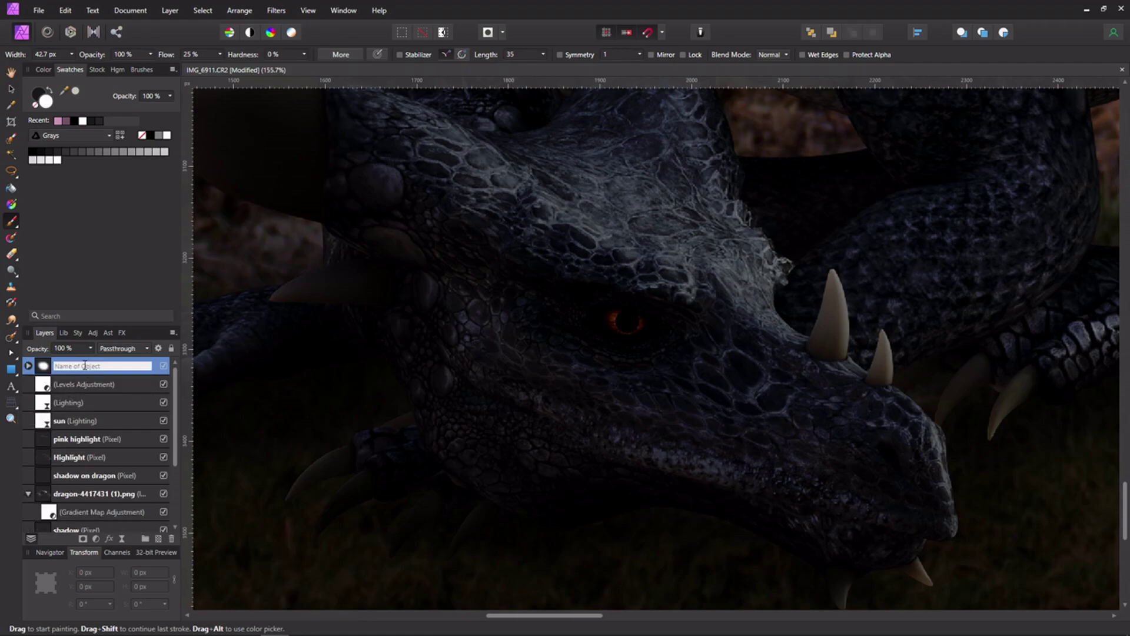
{"action": "type", "text": "Bright Eye"}
{"action": "key", "text": "Return"}
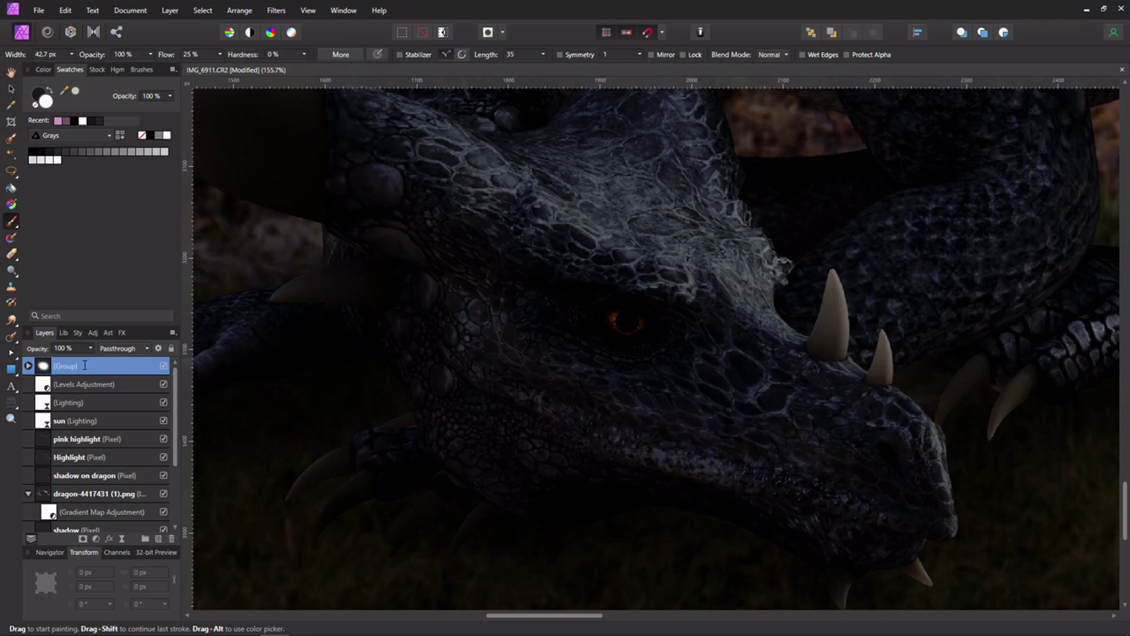
- Examine the dragon and the whole composite from a distance to judge the brightened eye and overall lighting
{"action": "scroll", "coordinate": [501, 324], "scroll_direction": "down", "scroll_amount": 3}
{"action": "scroll", "coordinate": [500, 324], "scroll_direction": "down", "scroll_amount": 4}
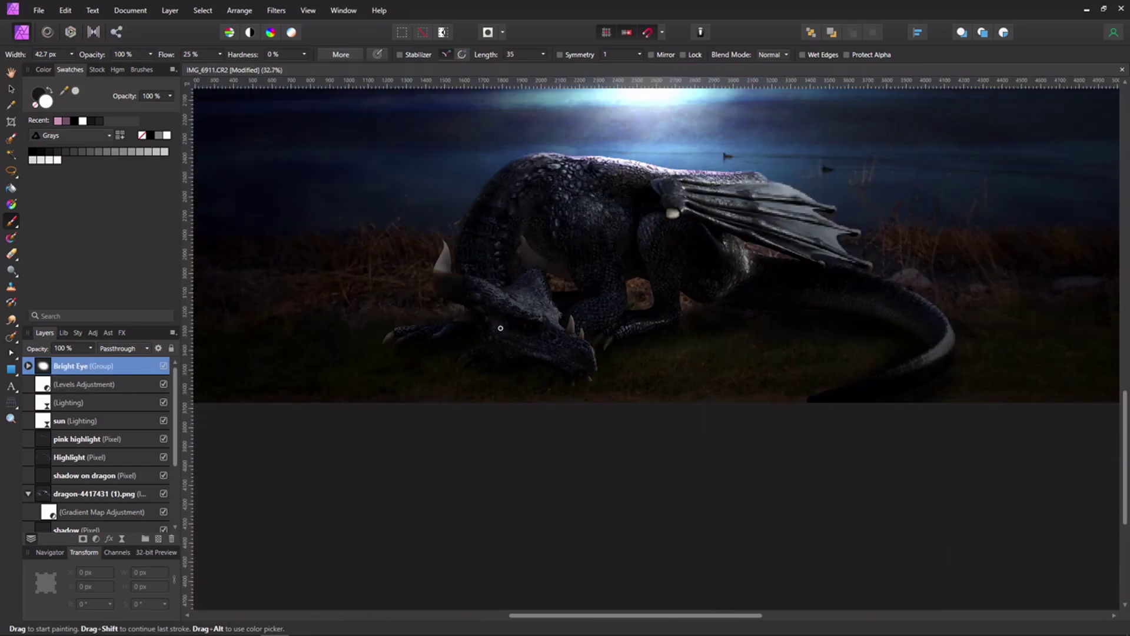
{"action": "scroll", "coordinate": [500, 327], "scroll_direction": "up", "scroll_amount": 2}
{"action": "scroll", "coordinate": [501, 328], "scroll_direction": "down", "scroll_amount": 2}
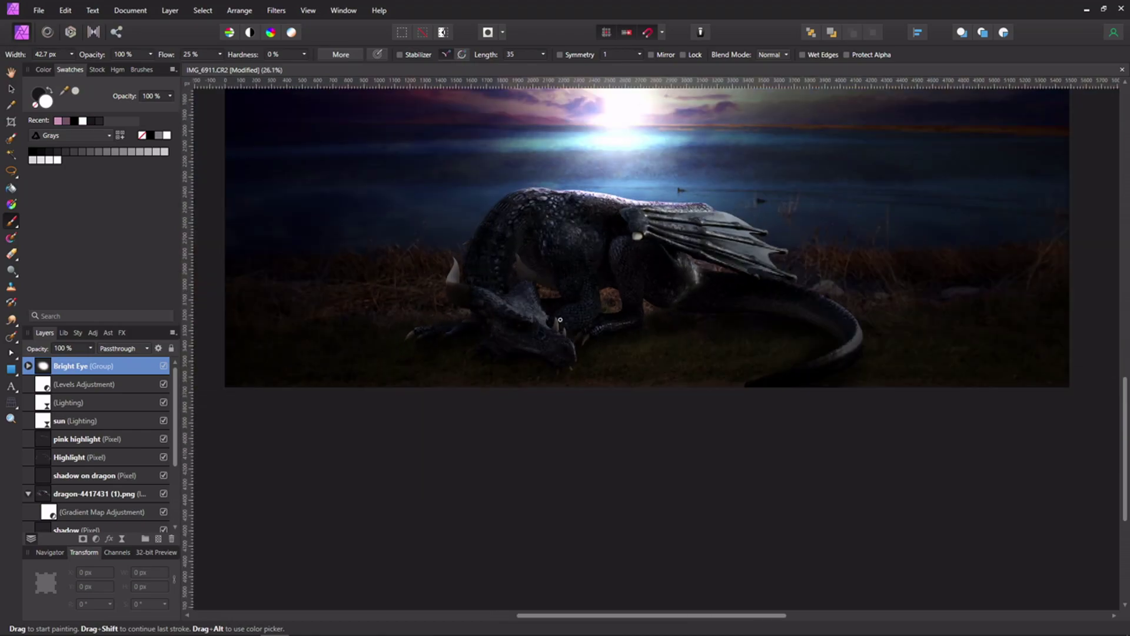
{"action": "scroll", "coordinate": [643, 331], "scroll_direction": "up", "scroll_amount": 1}
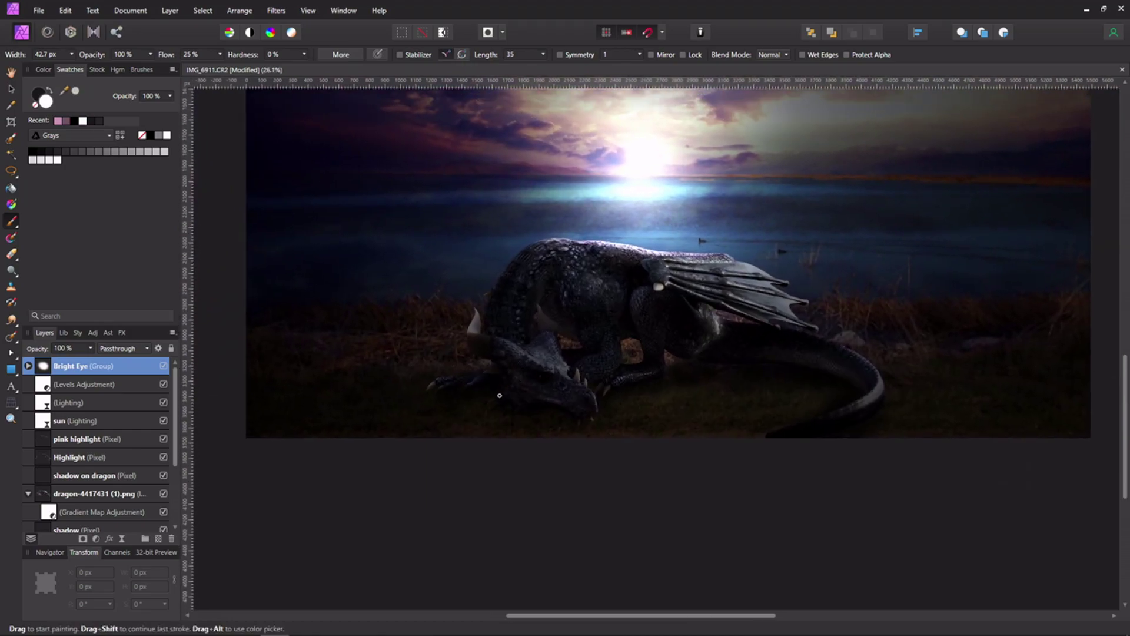
{"action": "left_click_drag", "start_coordinate": [644, 288], "coordinate": [634, 401]}
{"action": "scroll", "coordinate": [634, 401], "scroll_direction": "down", "scroll_amount": 1}
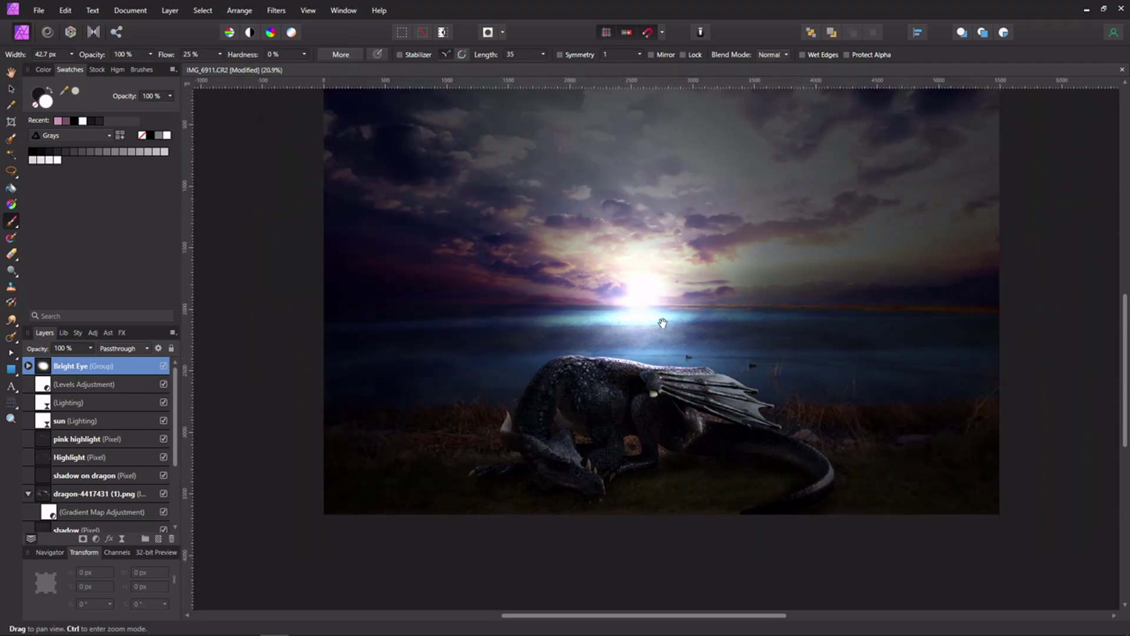
{"action": "left_click_drag", "start_coordinate": [661, 323], "coordinate": [651, 371]}
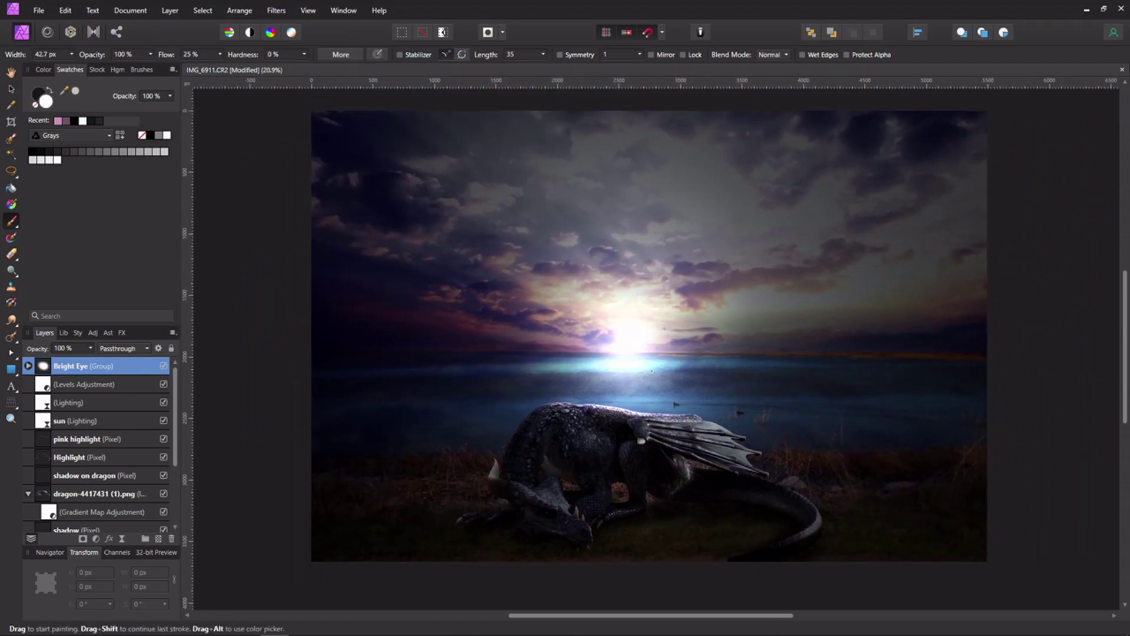